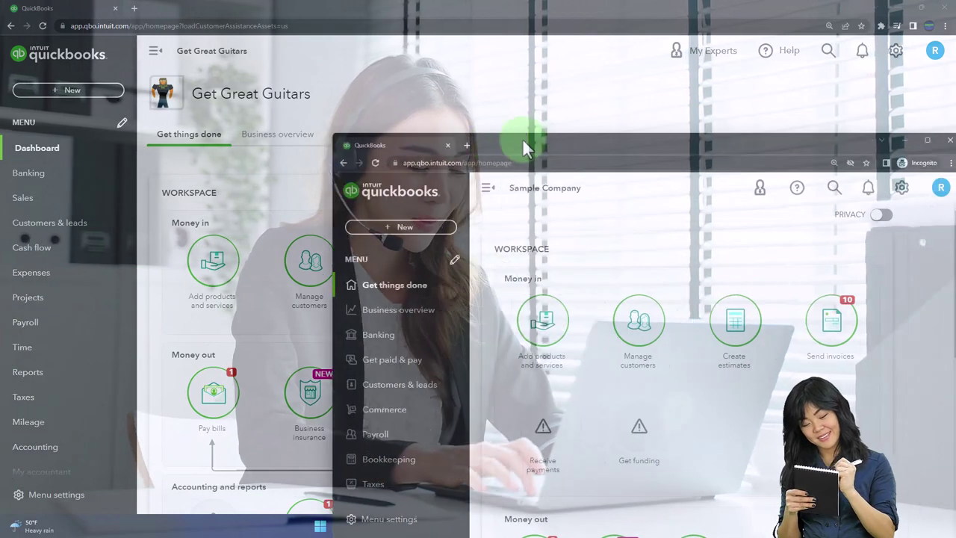
drag(523, 142, 458, 134)
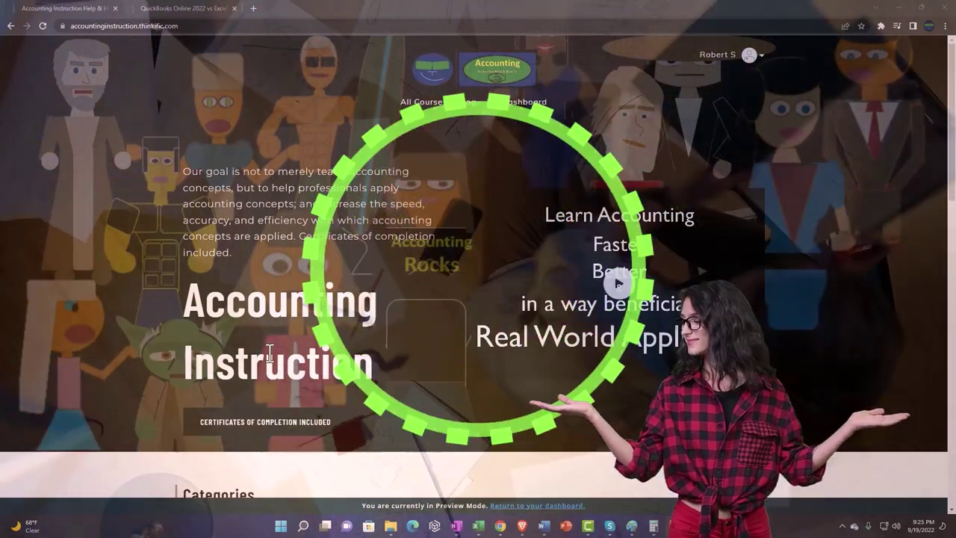
- Look through the course categories on the Accounting Instruction site and the lesson sections of the QuickBooks Online 2022 course
scroll(131, 408, down, 6)
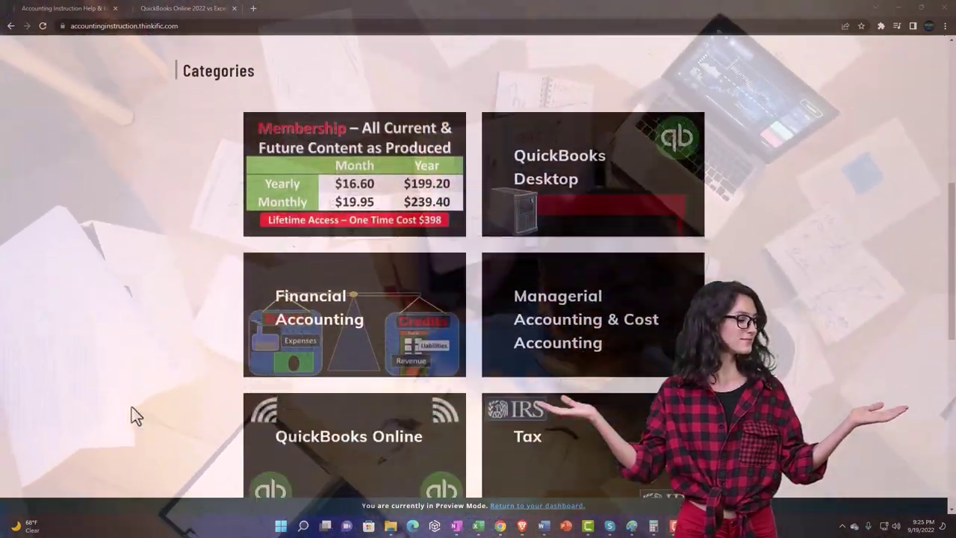
scroll(131, 407, down, 4)
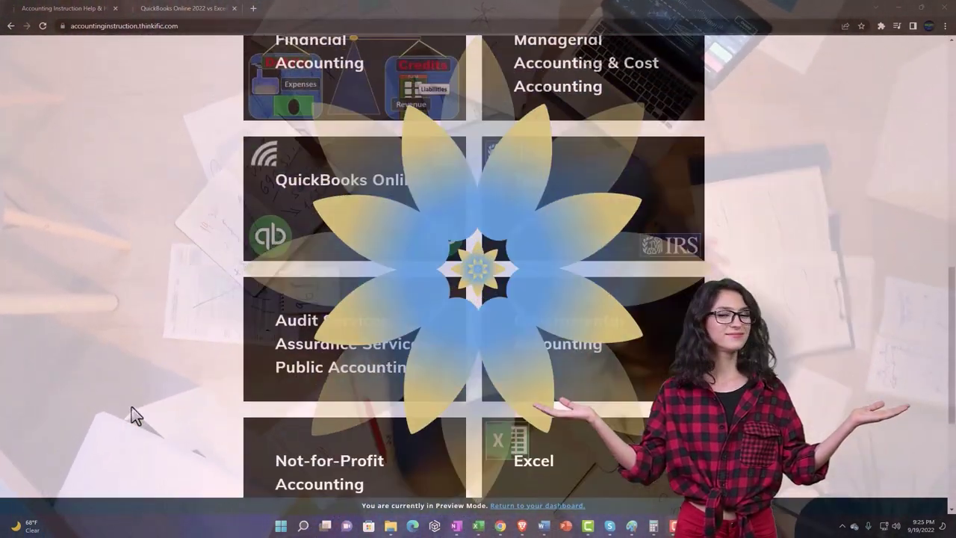
scroll(131, 407, down, 2)
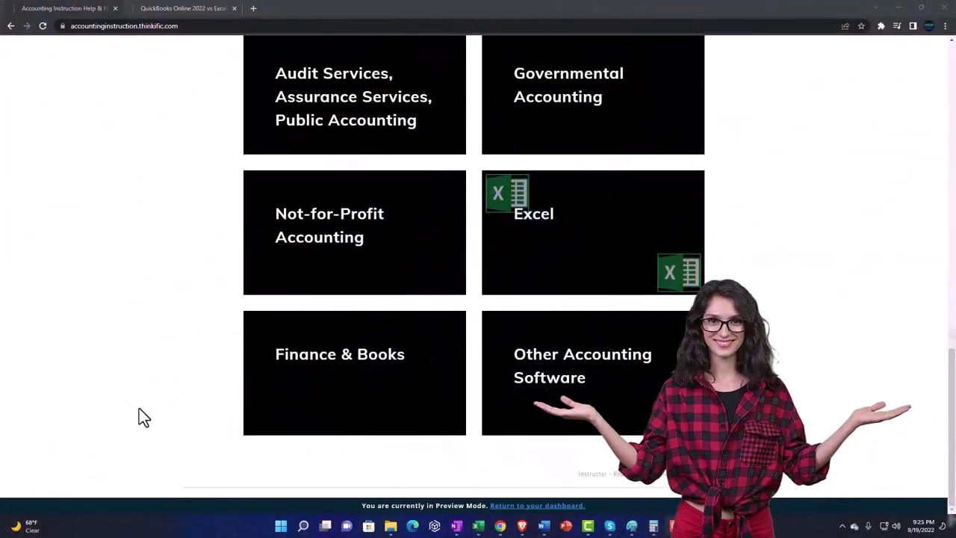
click(171, 9)
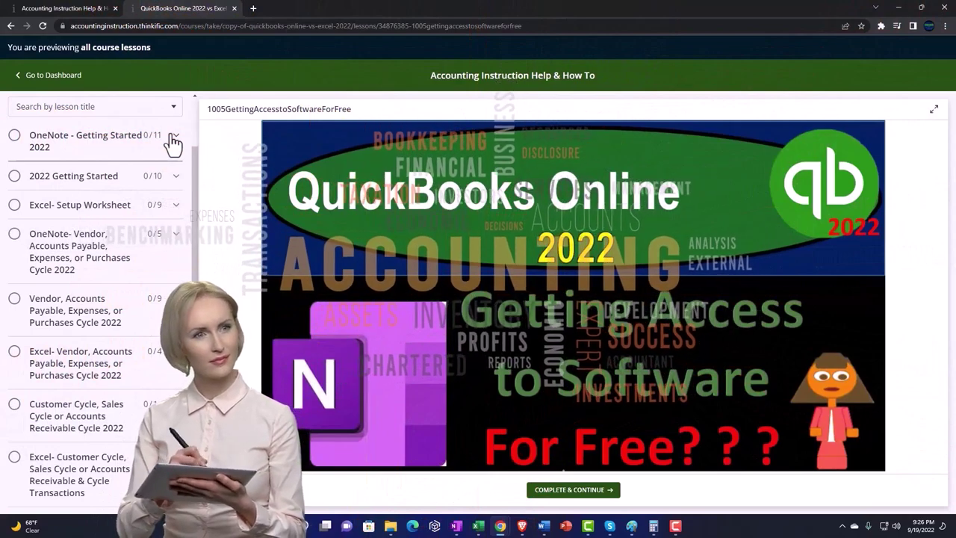
click(172, 141)
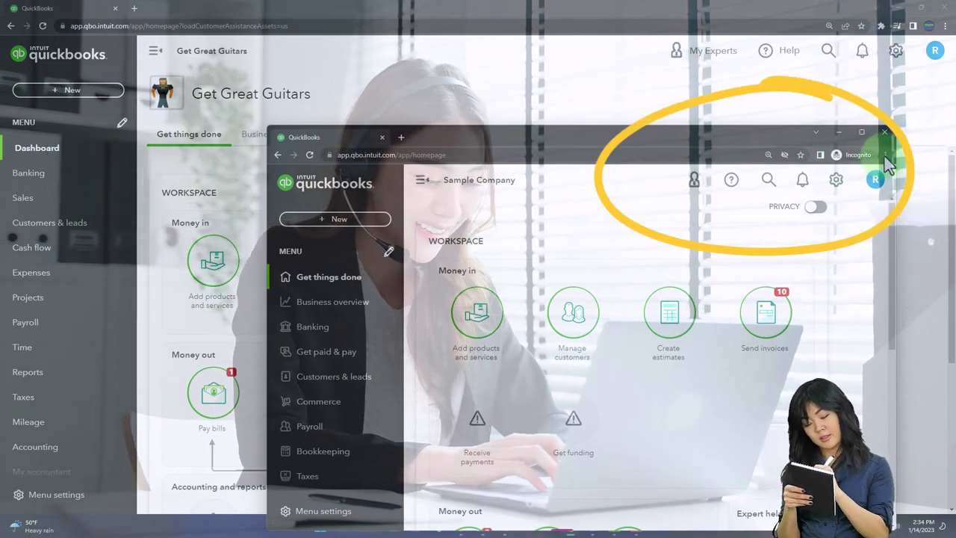
- Look at the browser's New Incognito window option and open the settings of the Sample Company
click(885, 155)
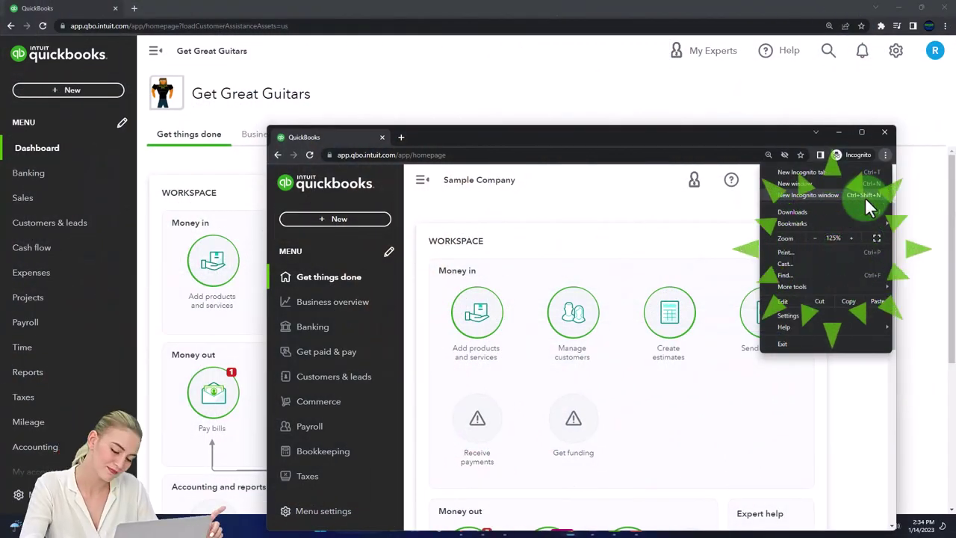
click(499, 213)
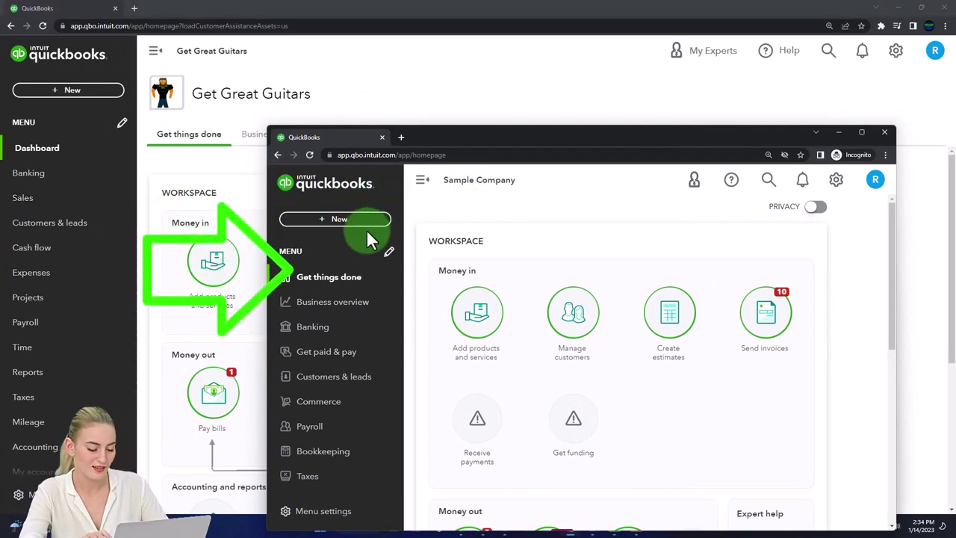
click(836, 182)
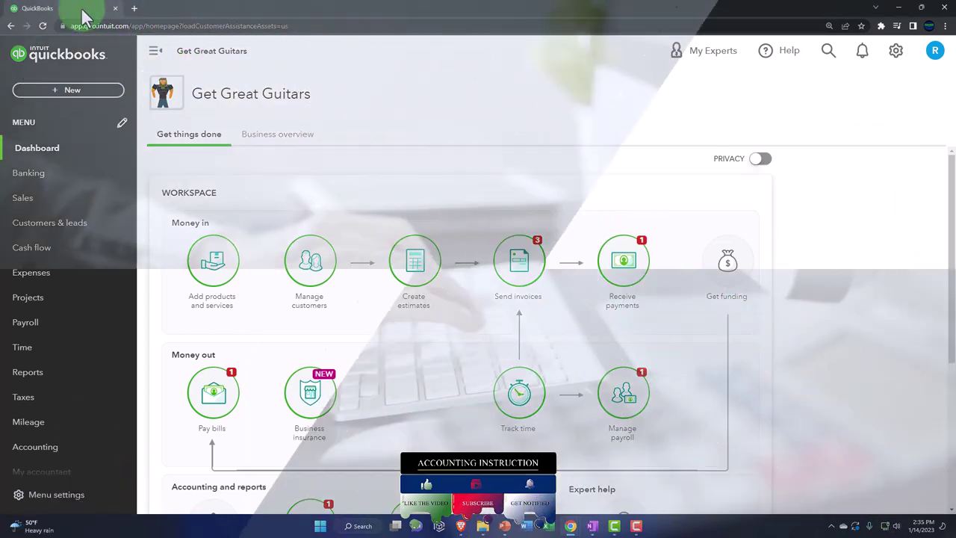
- Duplicate the Get Great Guitars browser tab twice so that three QuickBooks tabs are open
right_click(82, 9)
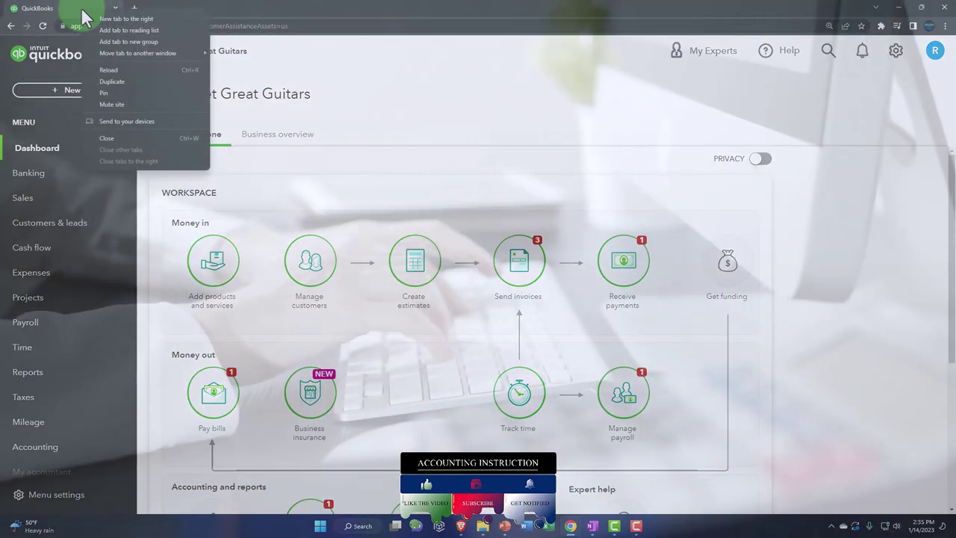
click(105, 81)
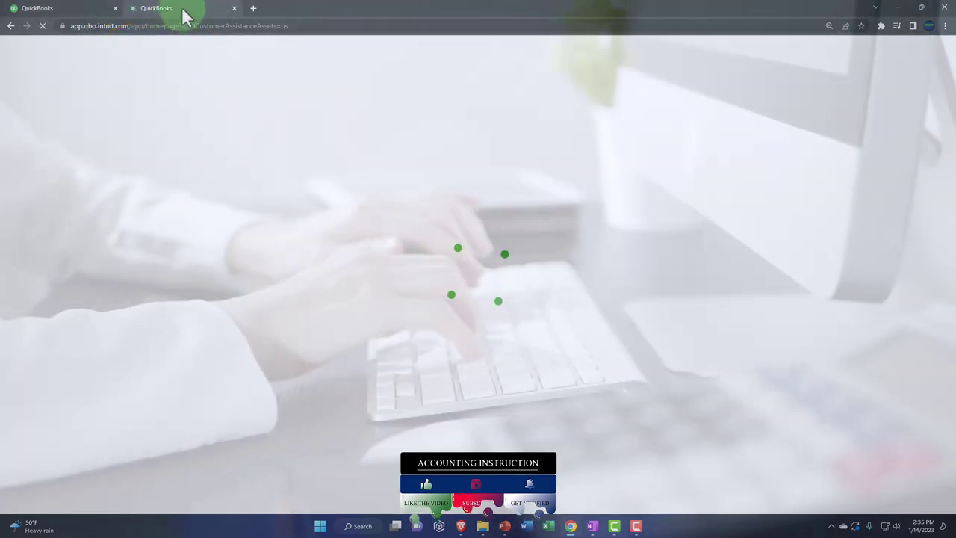
right_click(183, 11)
click(214, 80)
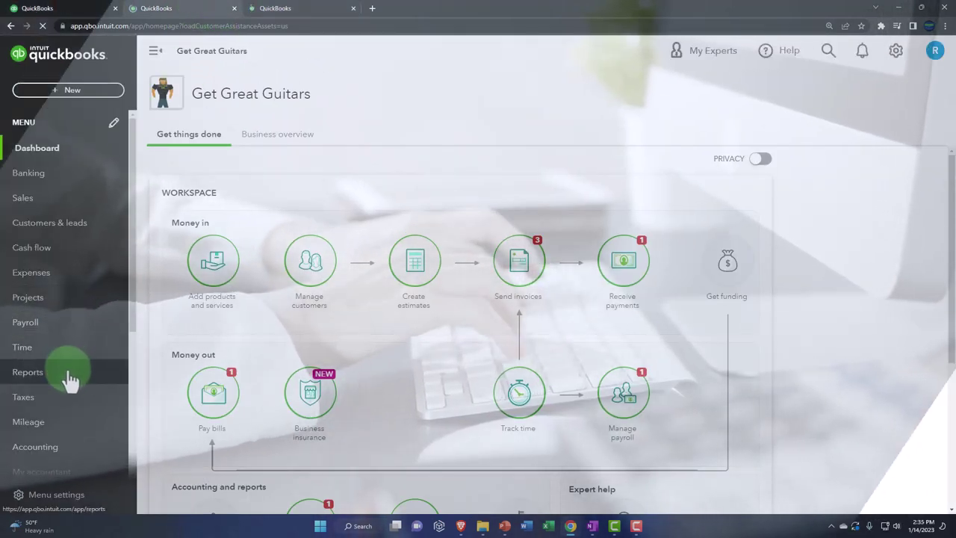
- Open the Balance Sheet report in the second Get Great Guitars tab, and open Reports under Business overview in the Sample Company
click(68, 380)
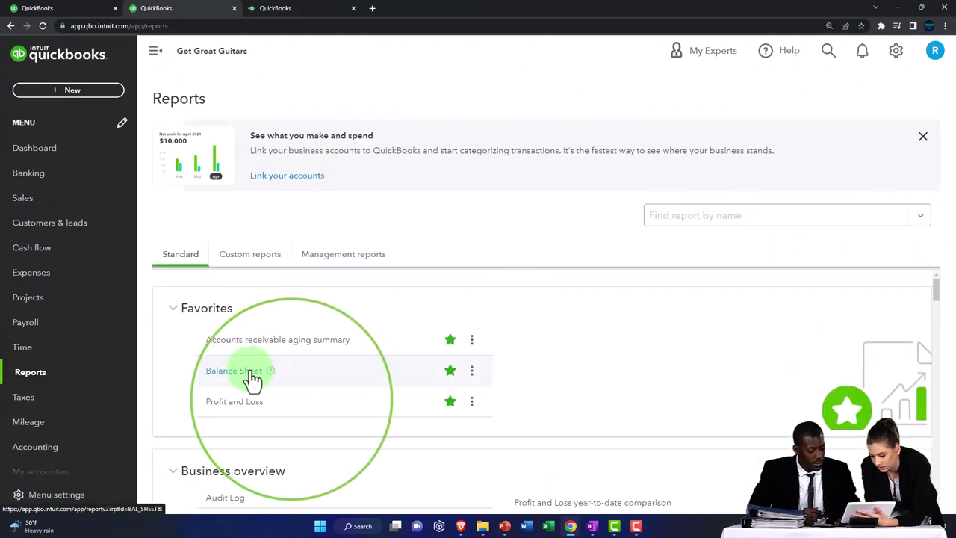
click(252, 375)
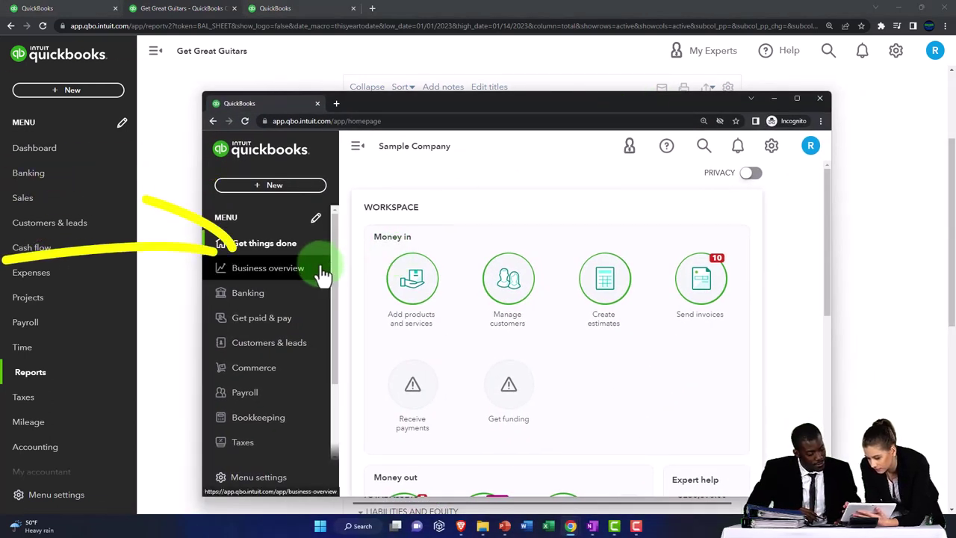
click(293, 280)
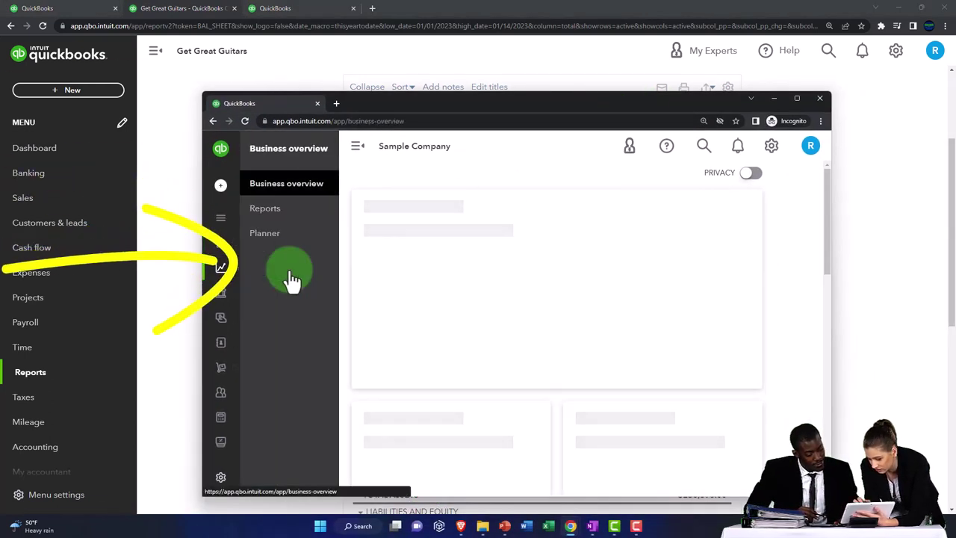
click(269, 211)
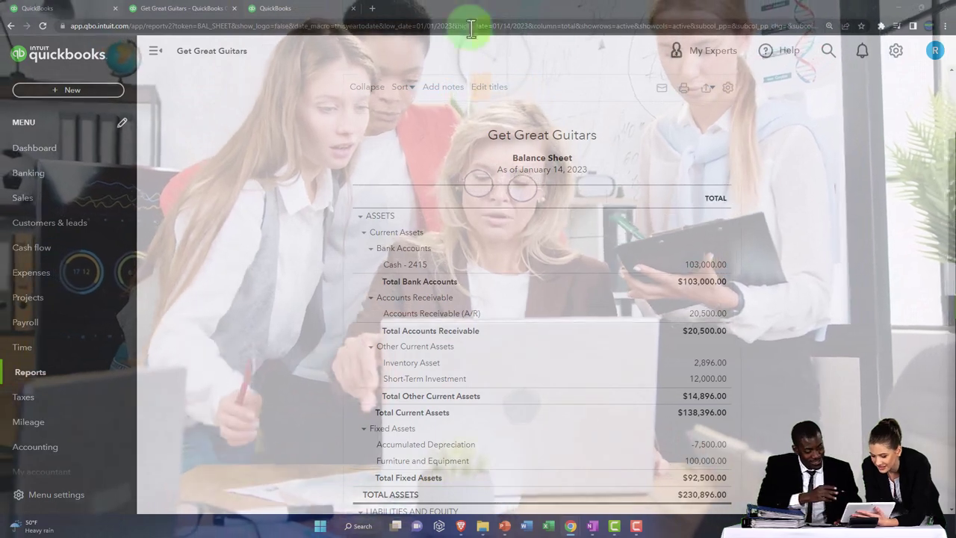
- Open the Profit and Loss report from the favorite reports in the third Get Great Guitars tab
click(315, 11)
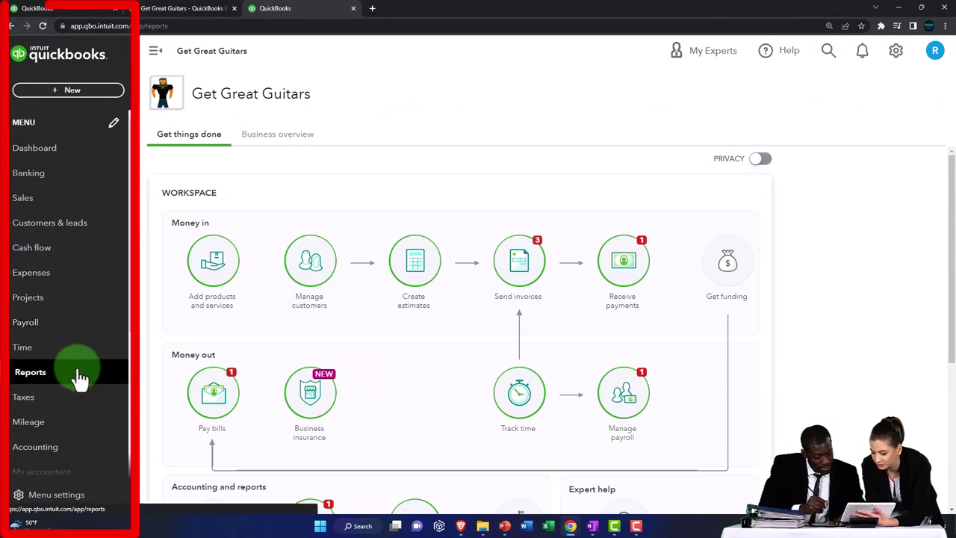
click(80, 379)
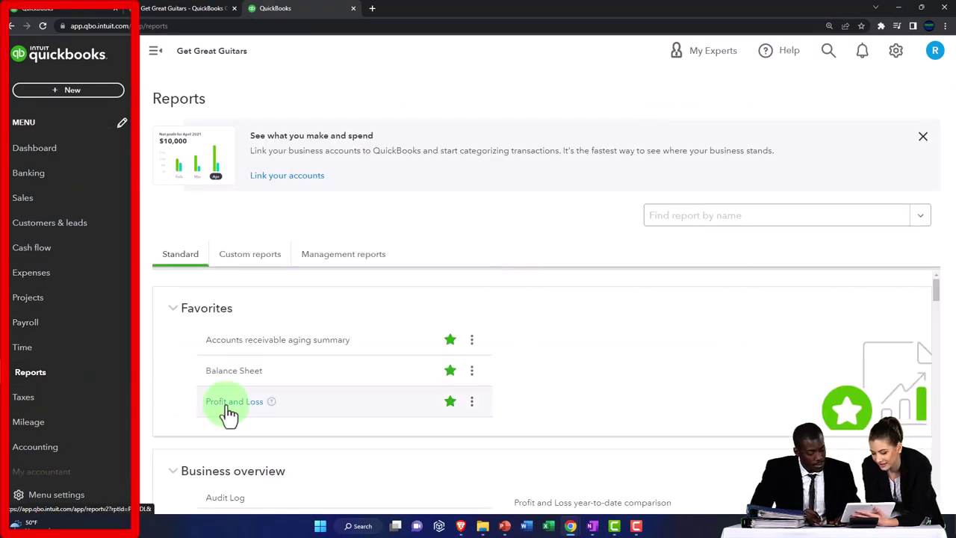
click(228, 408)
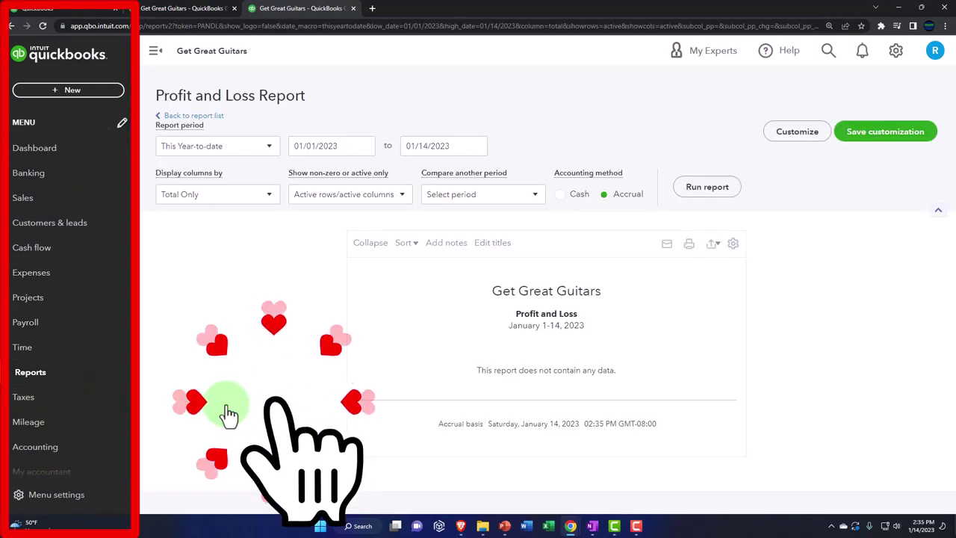
- Collapse the navigation menu and run the Profit and Loss report for 01/01/2023 to 12/31/2023
click(156, 55)
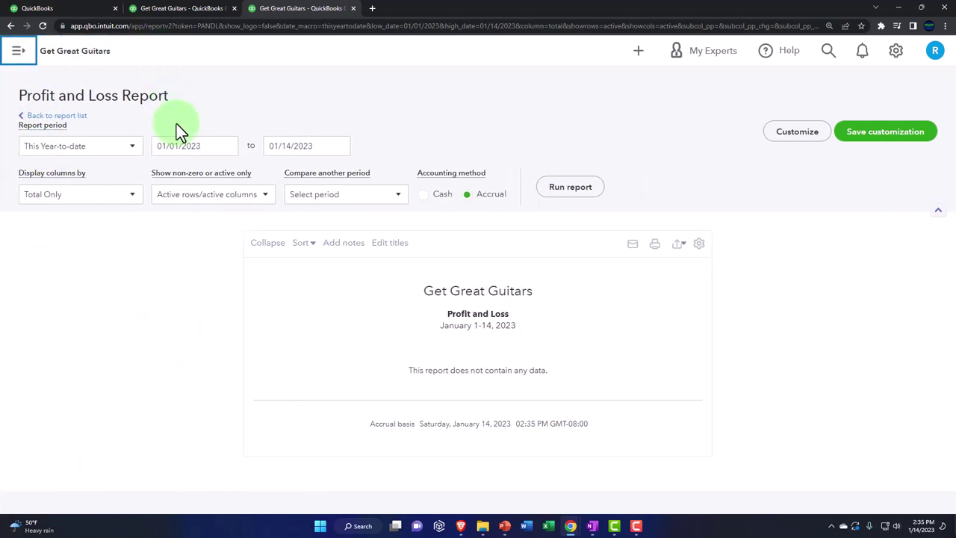
drag(204, 147, 159, 148)
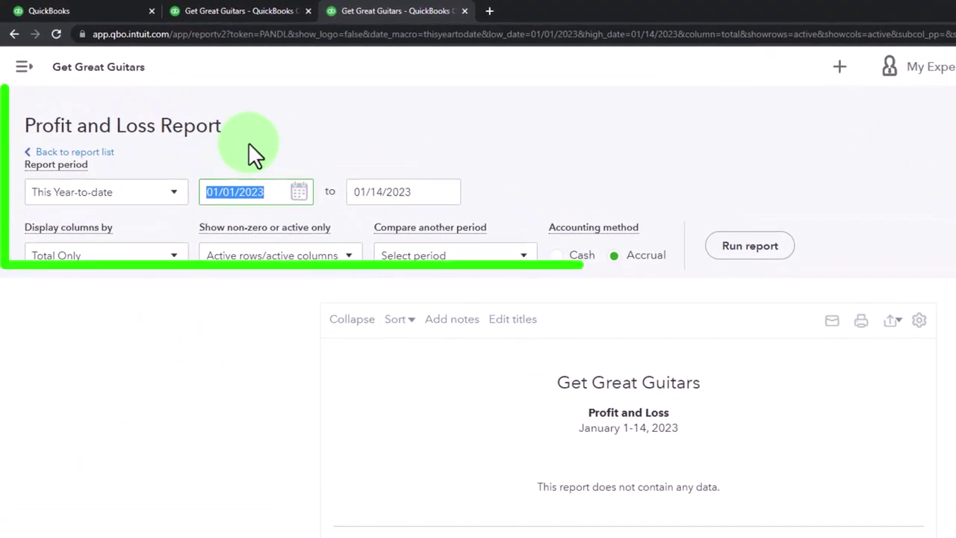
text(01)
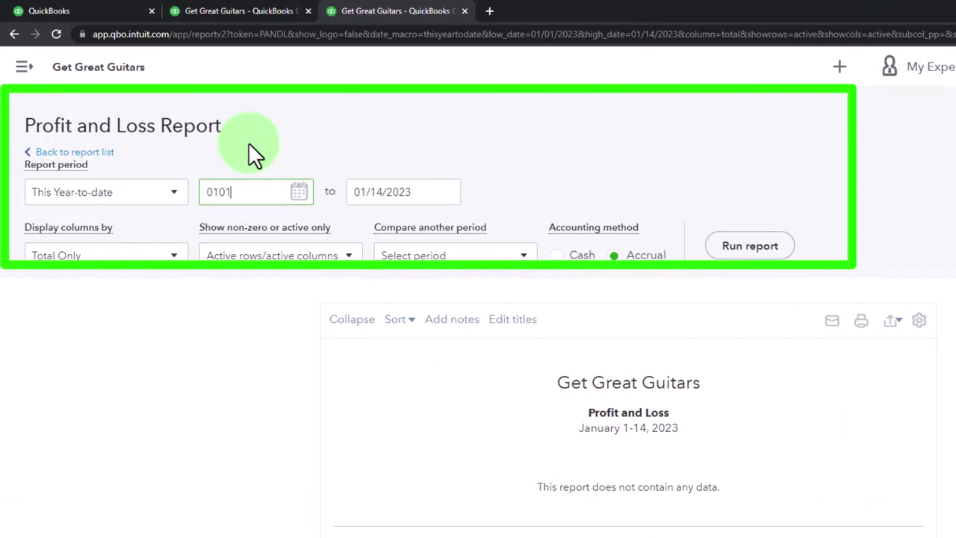
text(/01/2023)
key(Tab)
text(12312023)
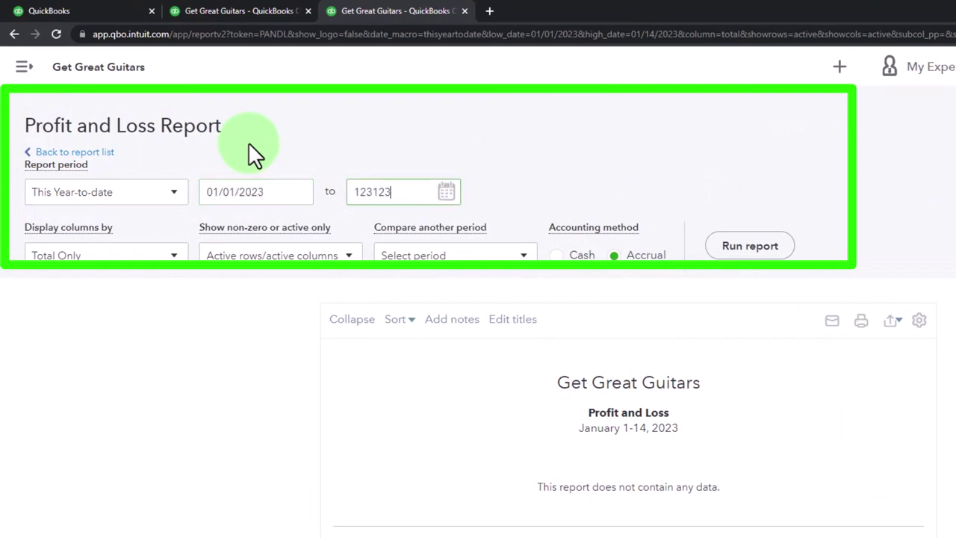
key(Tab)
click(747, 246)
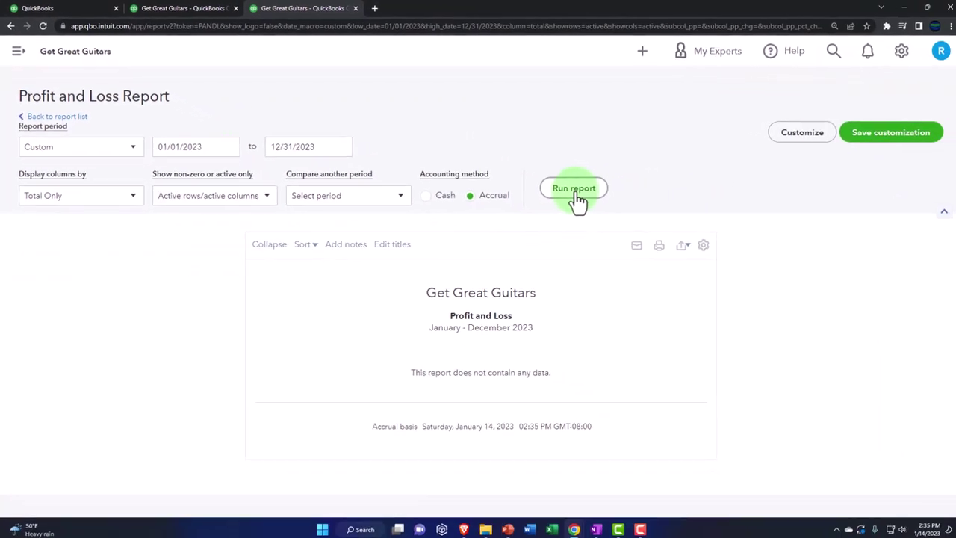
- Collapse the navigation menu in the Balance Sheet tab and run that report for 01/01/2023 to 12/31/2023
click(206, 10)
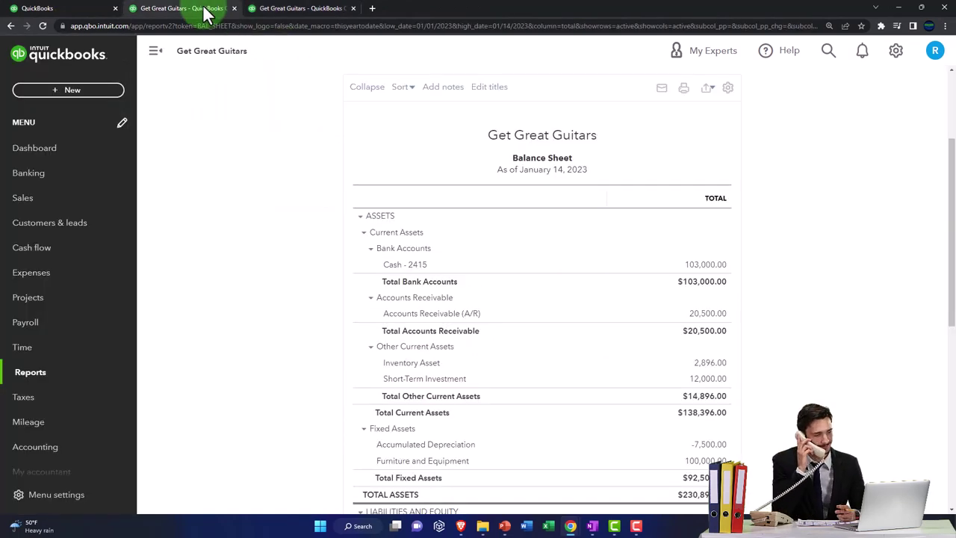
click(155, 51)
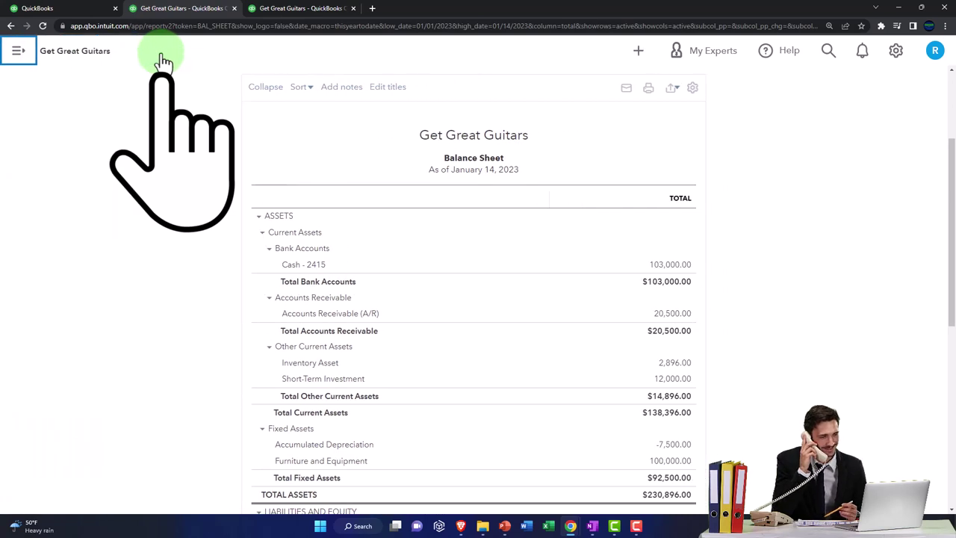
scroll(160, 139, up, 3)
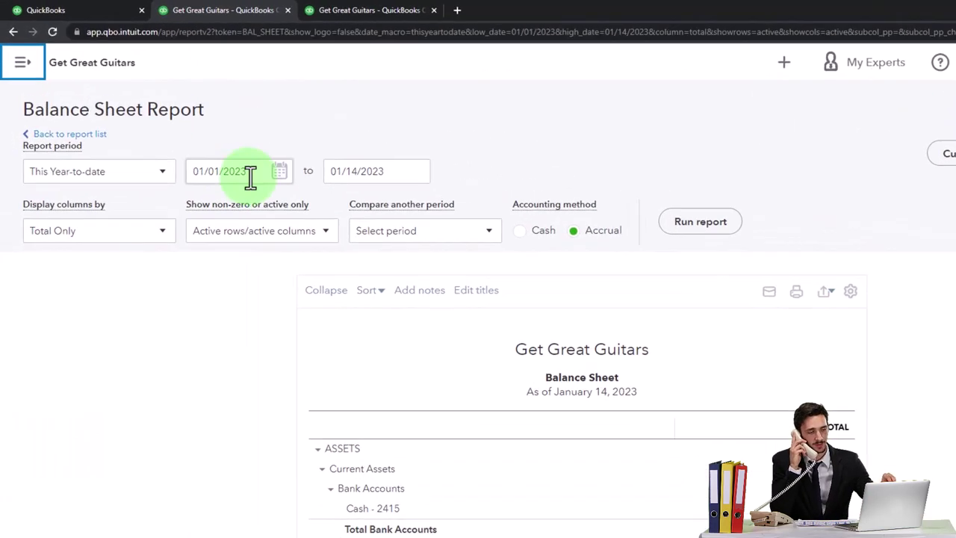
drag(250, 176, 186, 178)
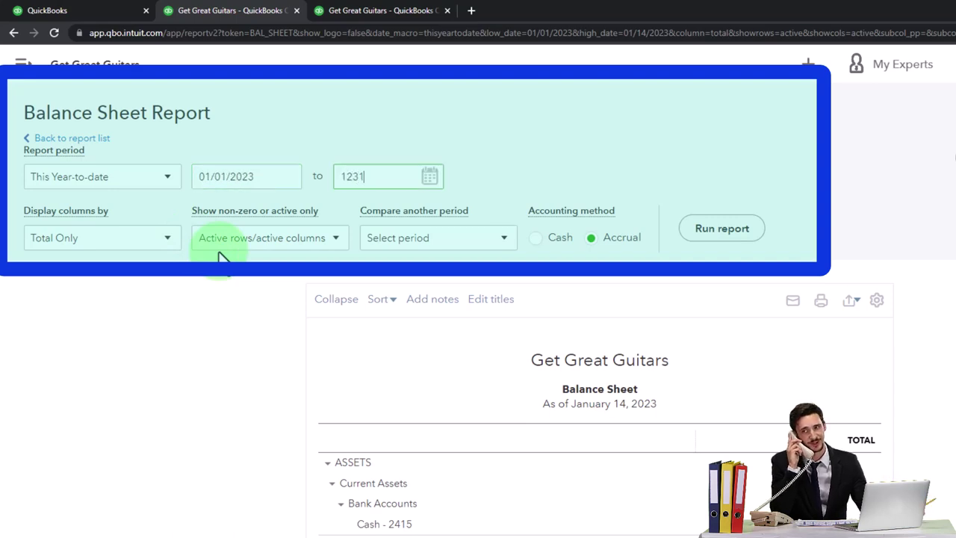
click(721, 229)
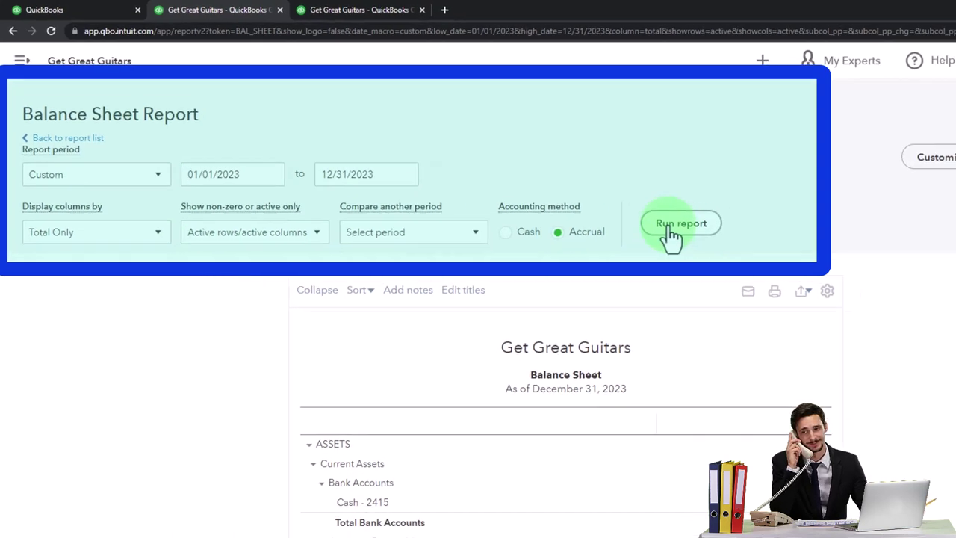
scroll(714, 254, down, 2)
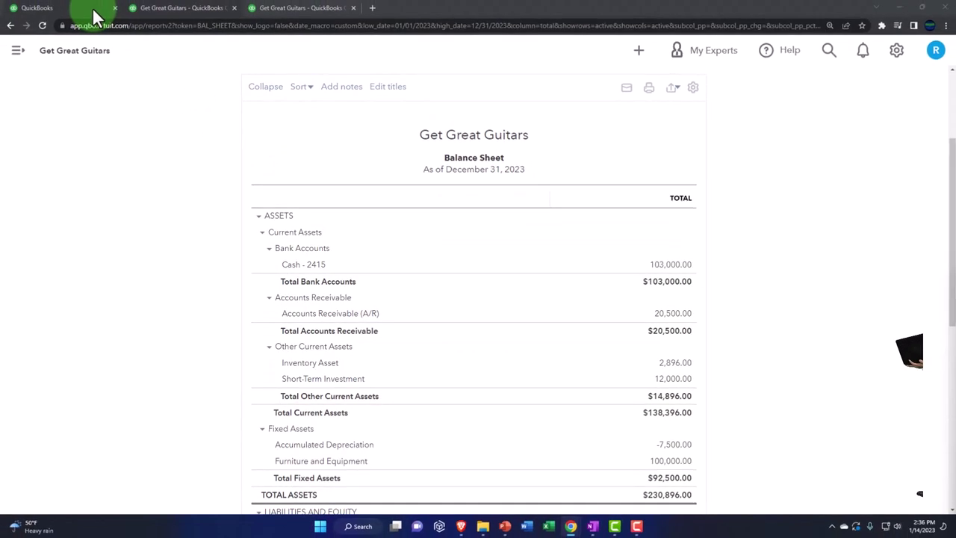
- Return to the Get Great Guitars dashboard tab and review the vendor transaction types available for creation, including Purchase order
click(93, 9)
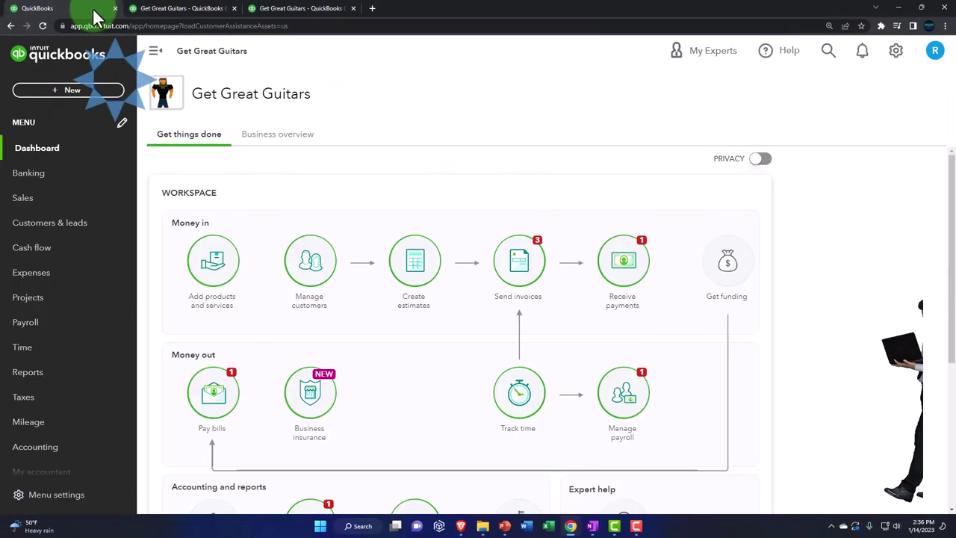
click(75, 91)
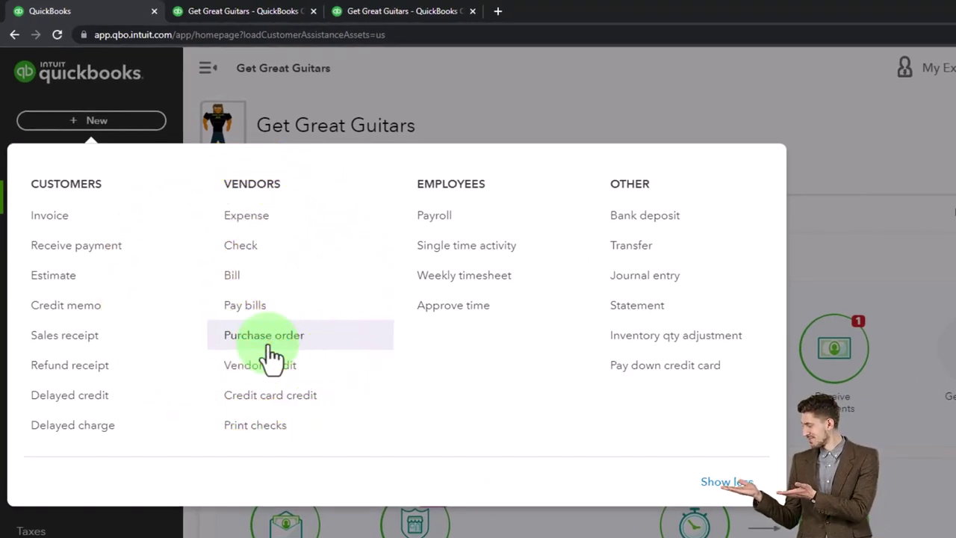
click(813, 146)
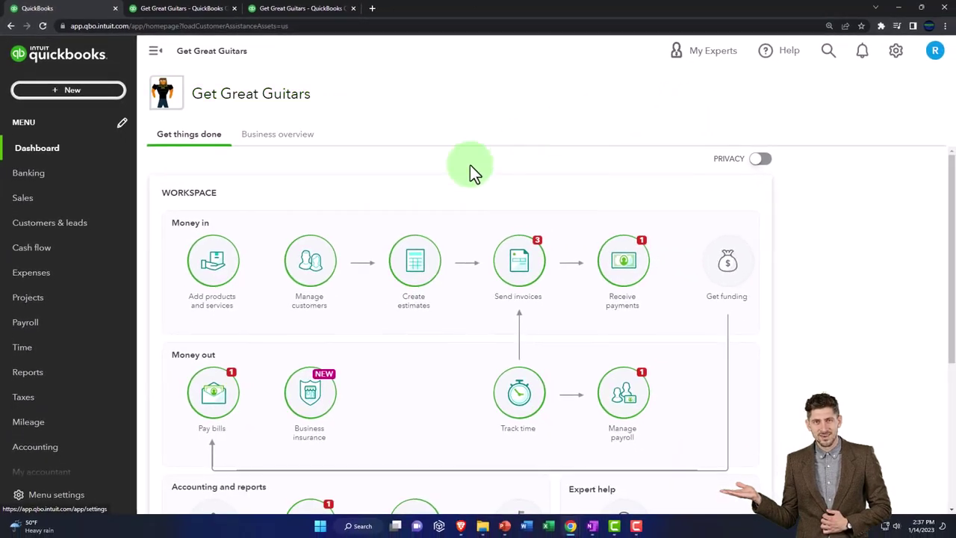
- Open the Vendors list in the Expenses section
click(72, 280)
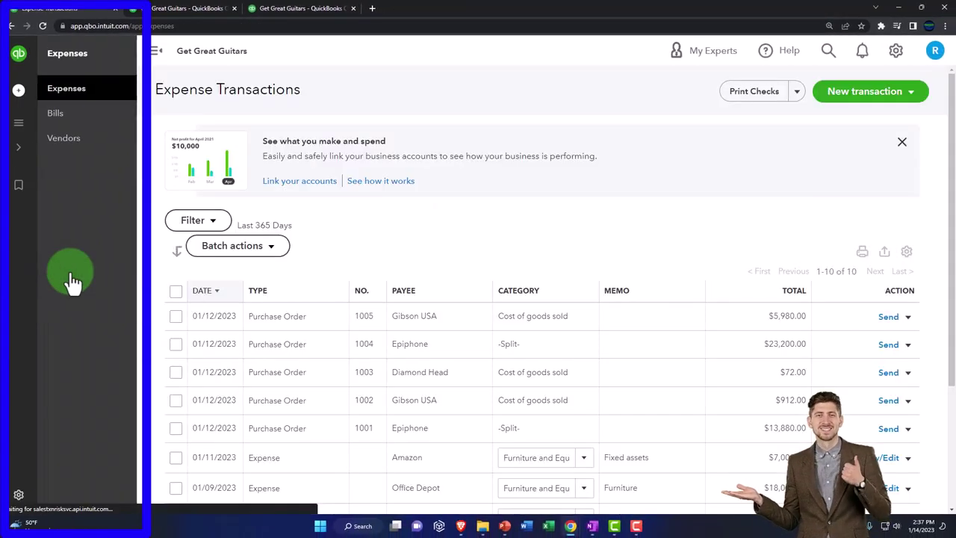
click(70, 143)
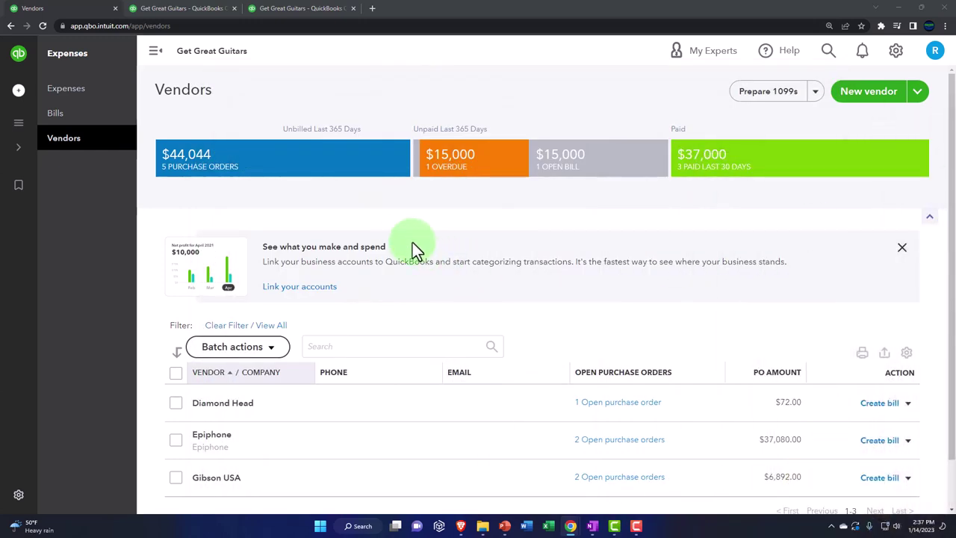
- Open the Expense Transactions list in the Expenses section and collapse the navigation menu
click(155, 52)
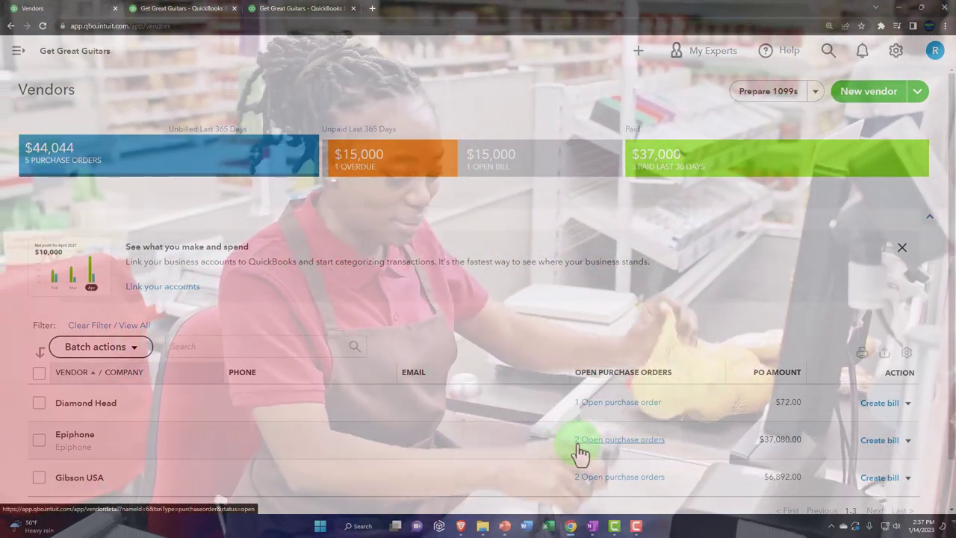
click(18, 51)
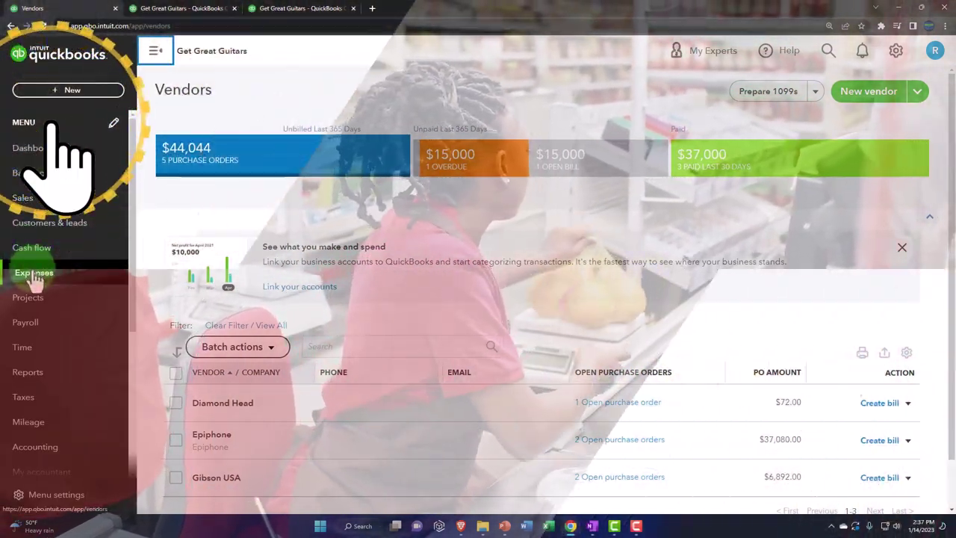
click(34, 280)
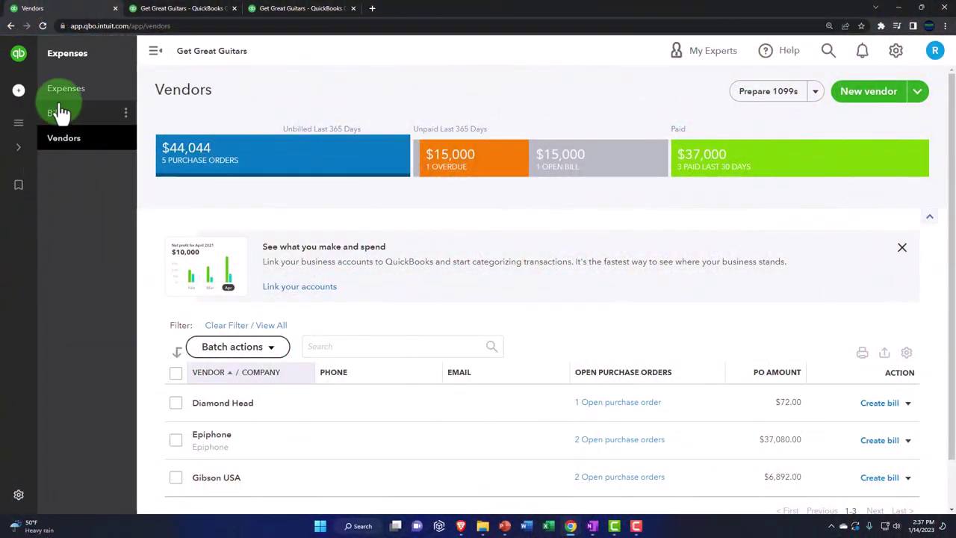
click(66, 94)
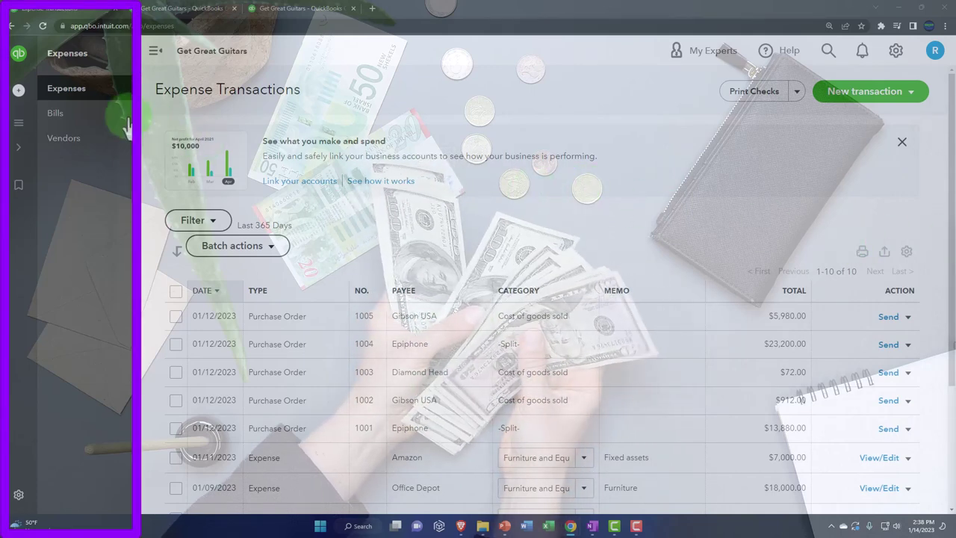
click(151, 50)
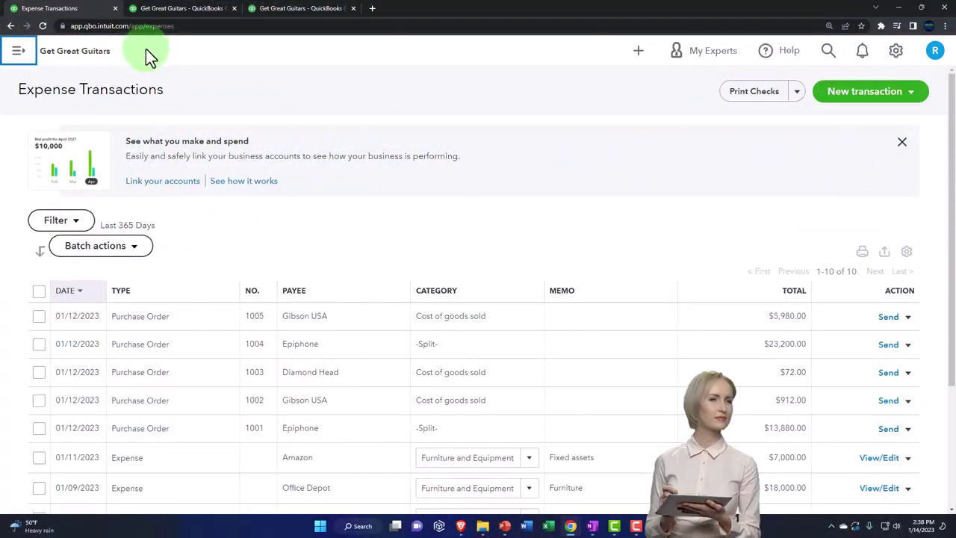
- Filter the expense transactions by type to Purchase order
click(60, 219)
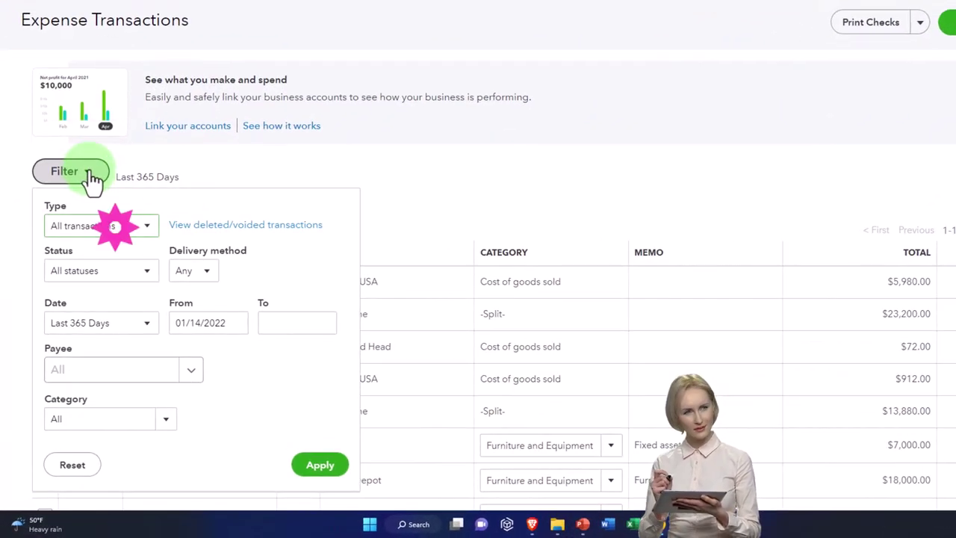
click(143, 227)
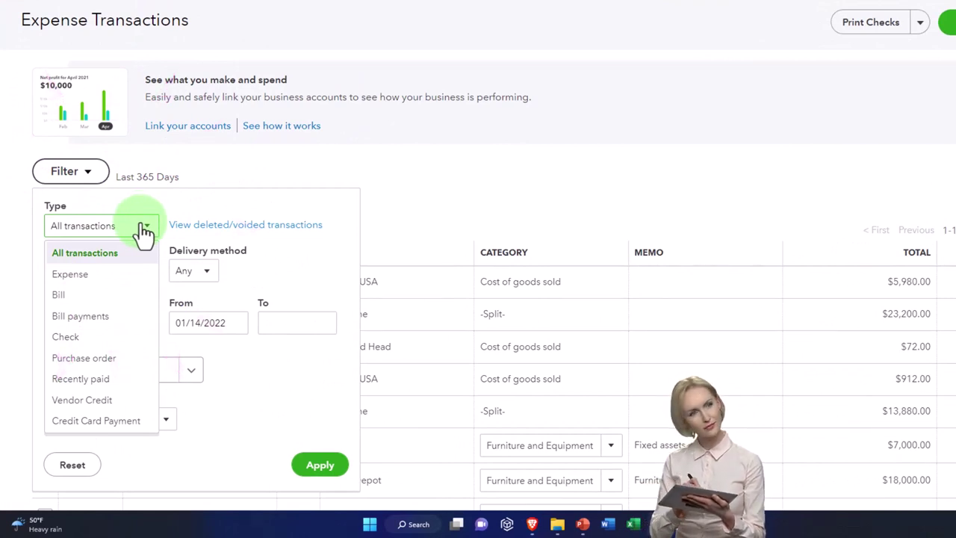
click(119, 358)
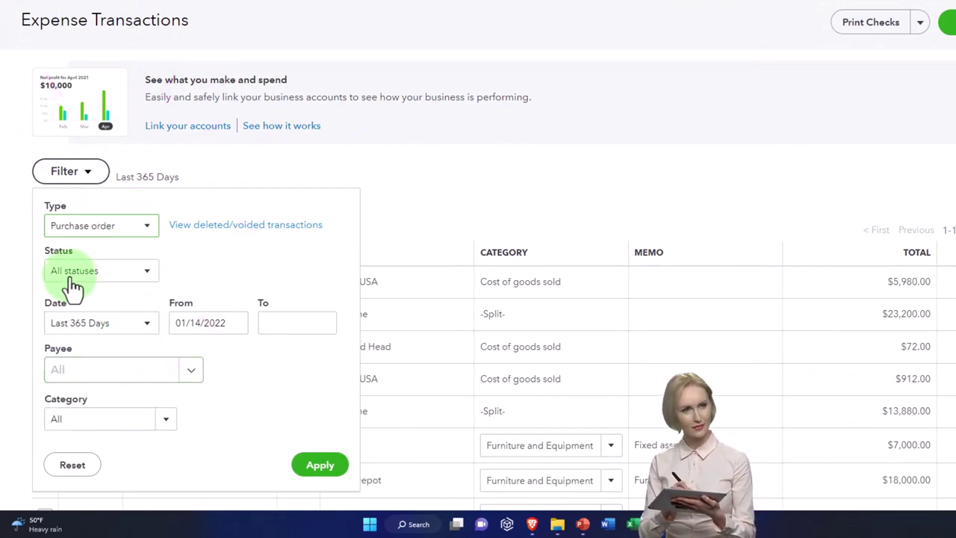
click(320, 466)
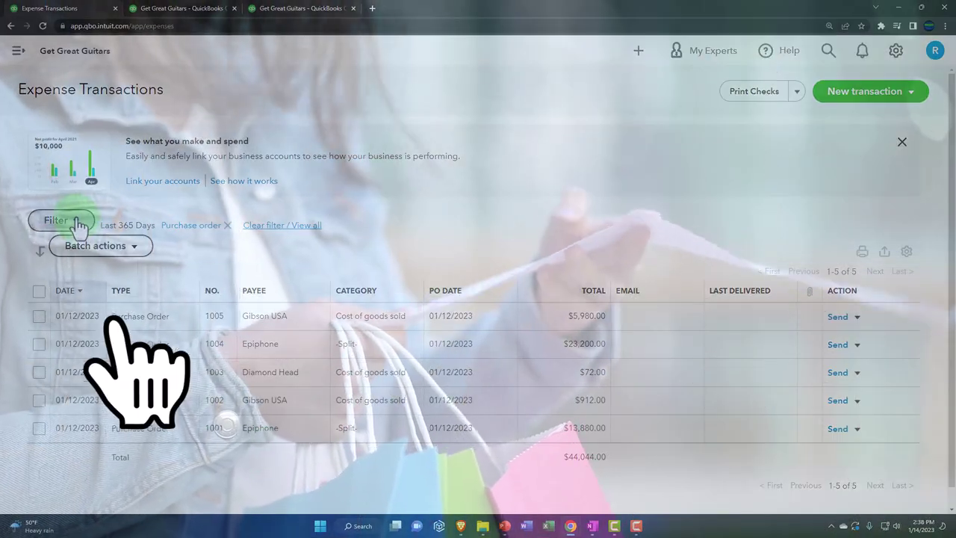
- Narrow the purchase order filter to those with Open status
click(61, 220)
click(123, 307)
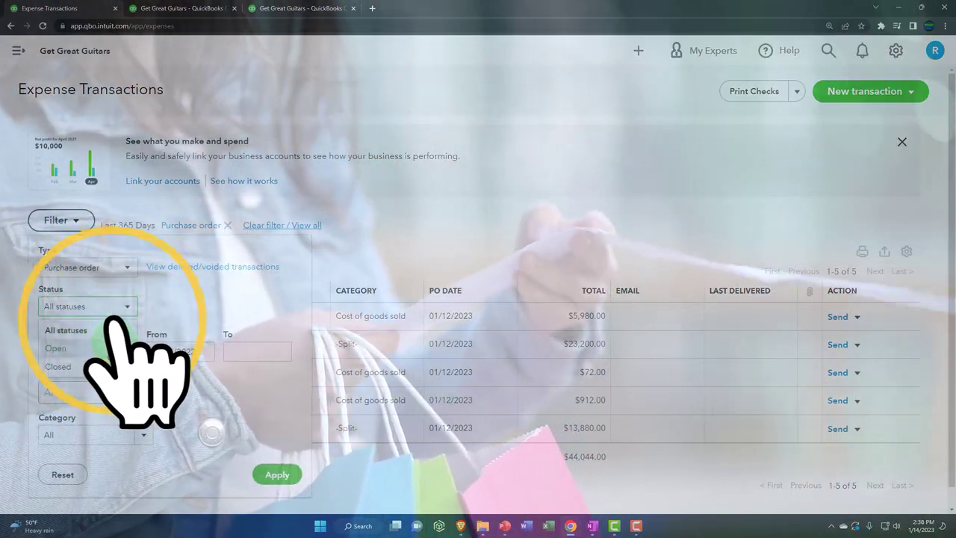
click(117, 349)
click(273, 476)
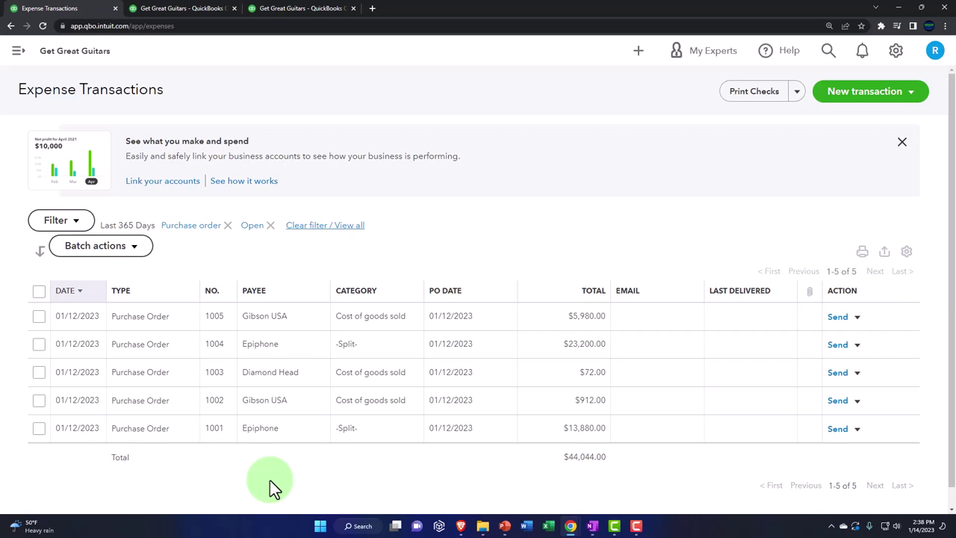
- Switch to the OneNote accounting flowchart, examine the purchase order and bill cycle, and return to the expense transactions
click(591, 527)
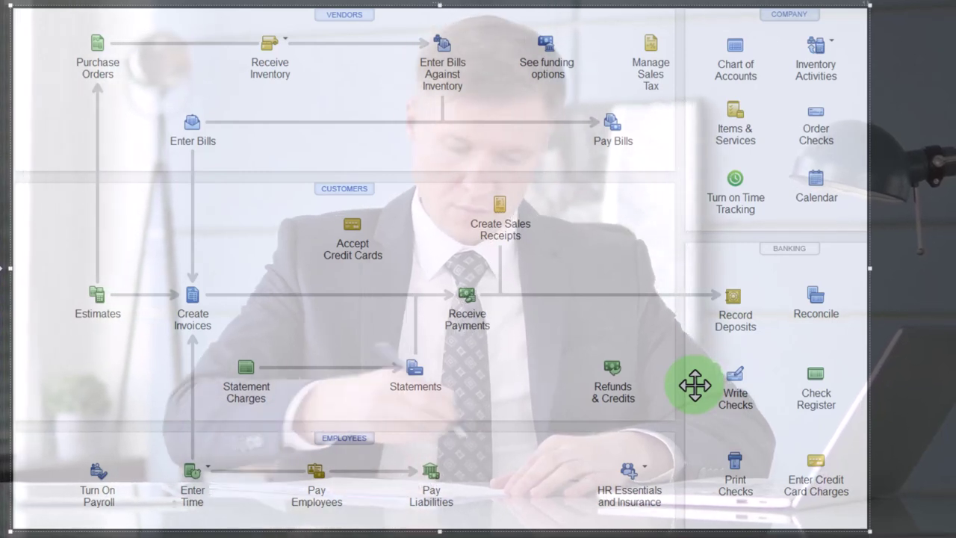
click(695, 385)
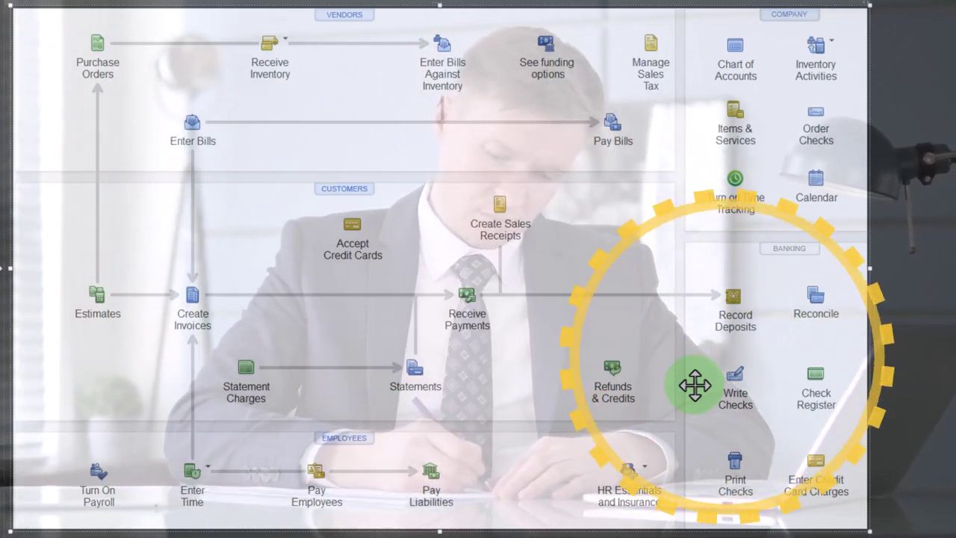
click(206, 157)
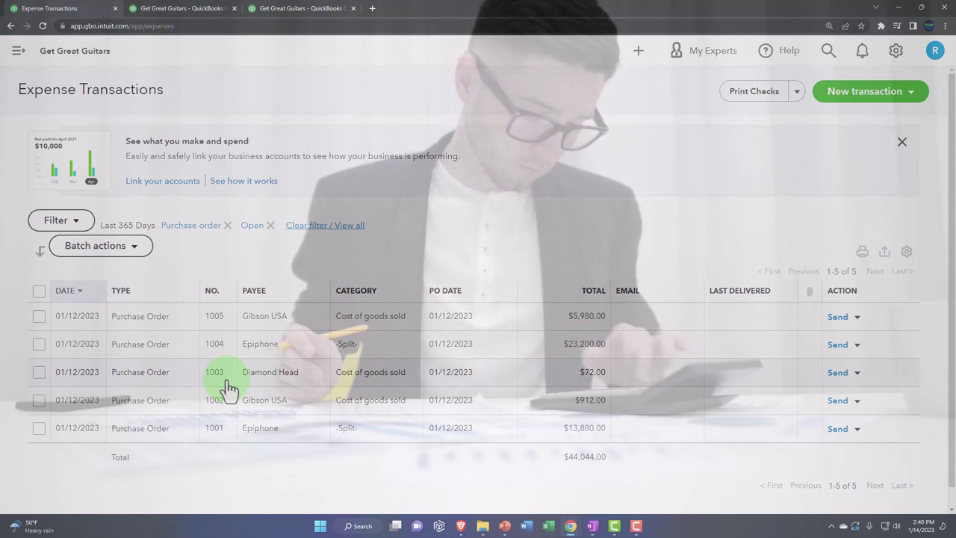
click(227, 387)
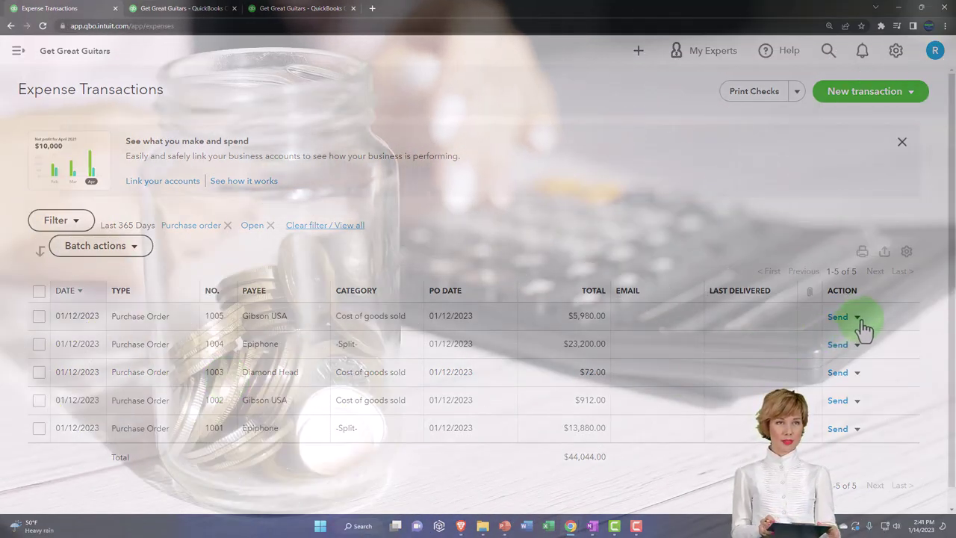
- Review the available actions for the $5,980.00 Gibson USA purchase order, including Copy to bill
click(859, 318)
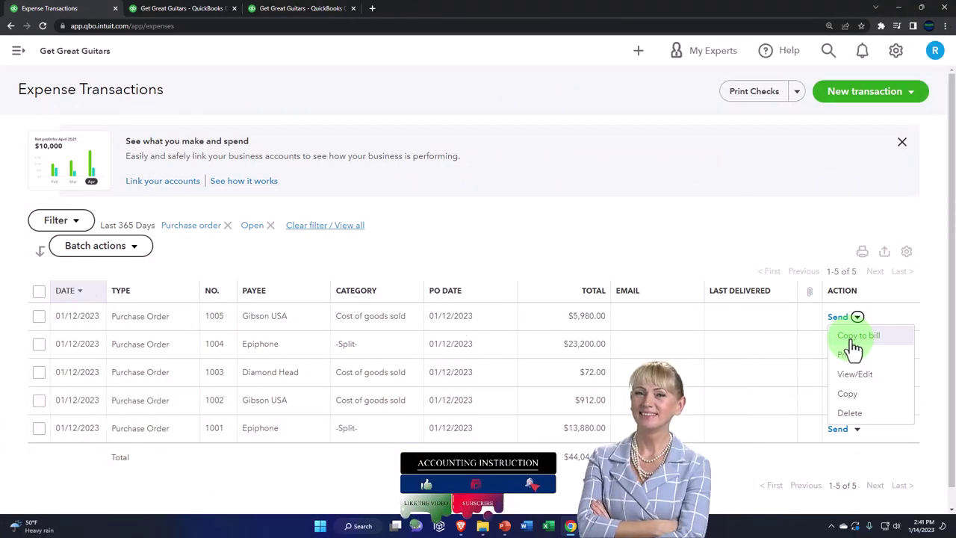
click(854, 346)
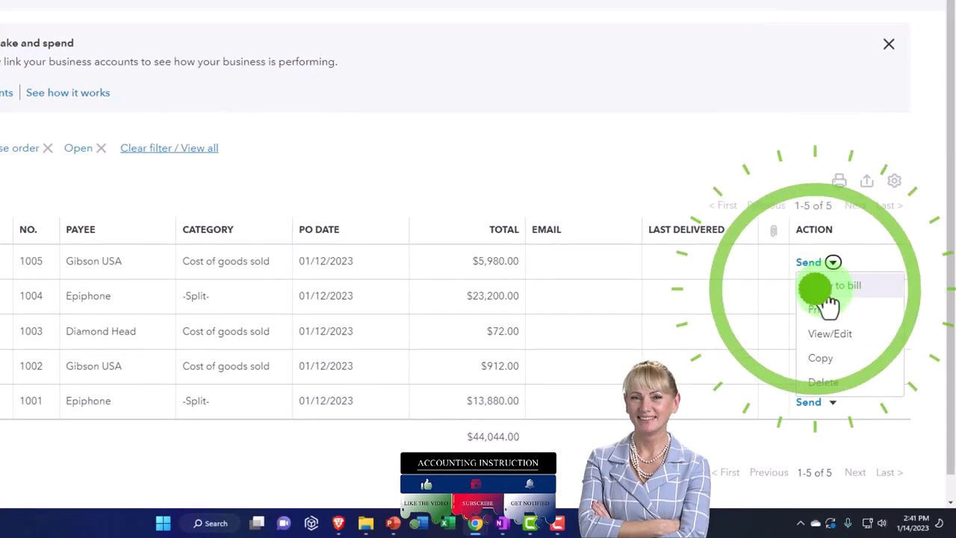
click(492, 154)
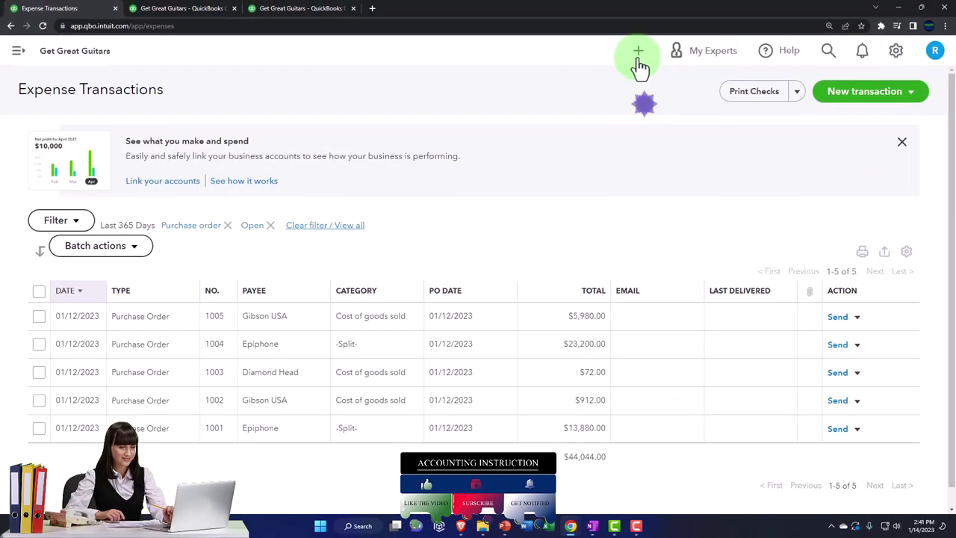
- Create a new Check and choose the vendor Epiphone as payee
click(639, 59)
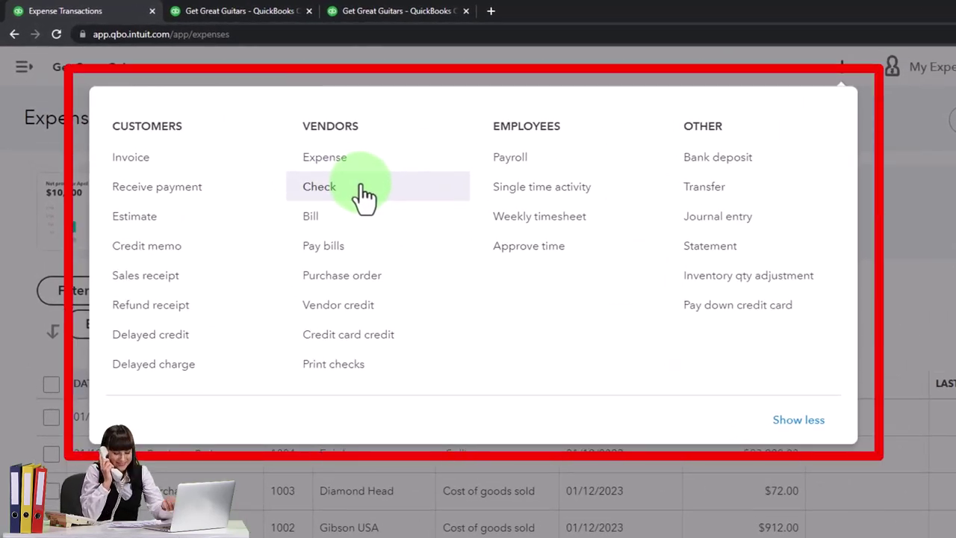
click(363, 192)
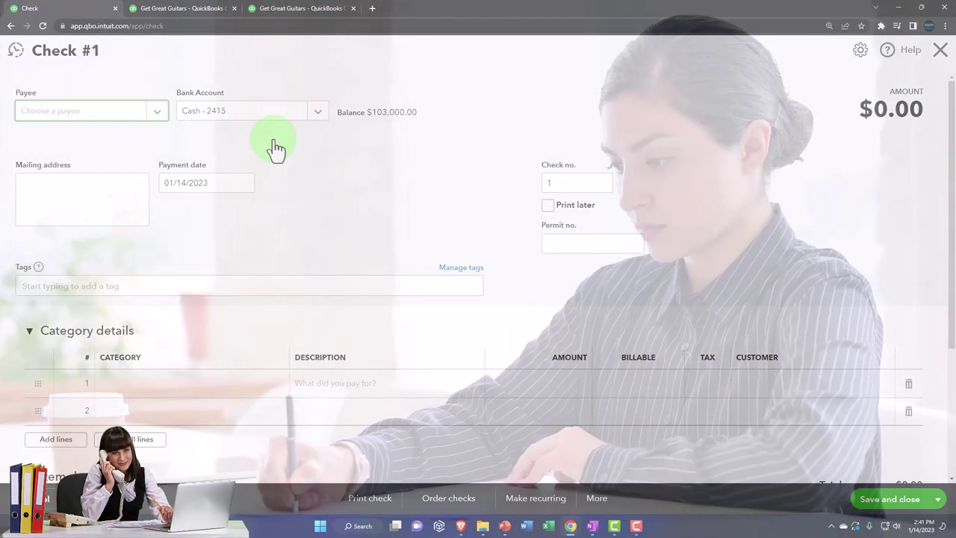
text(ep)
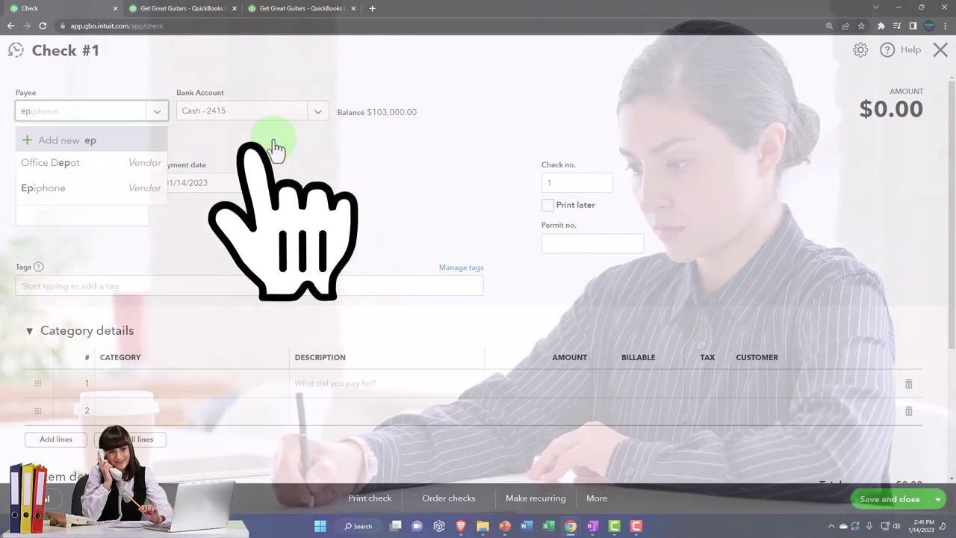
key(Down)
key(Down)
key(Down)
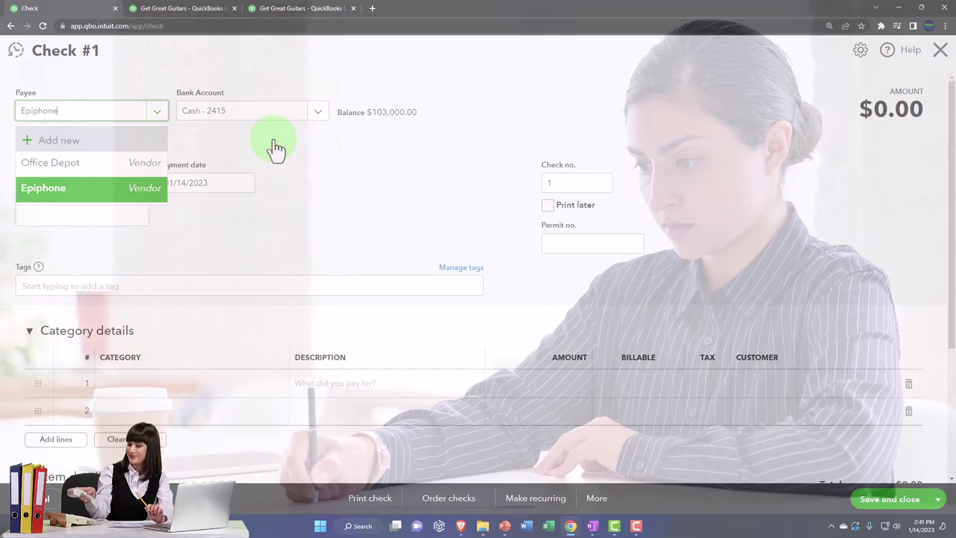
key(Tab)
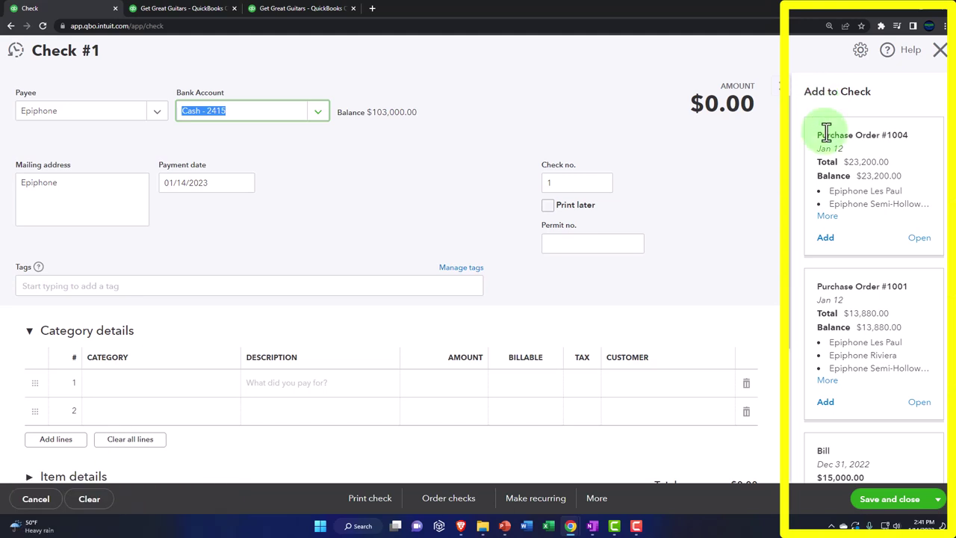
- Add both of Epiphone's open purchase orders to the check and review the resulting item details
scroll(826, 133, down, 1)
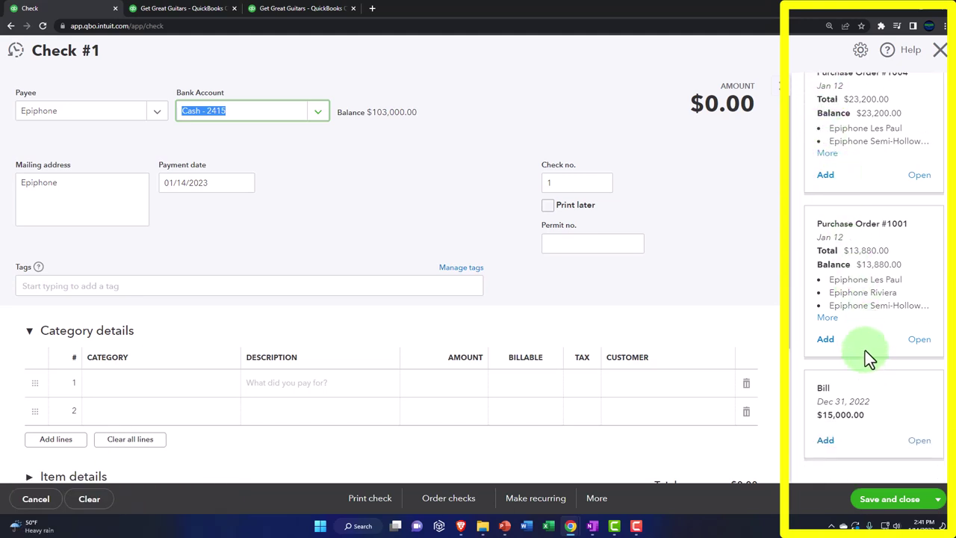
scroll(865, 355, up, 1)
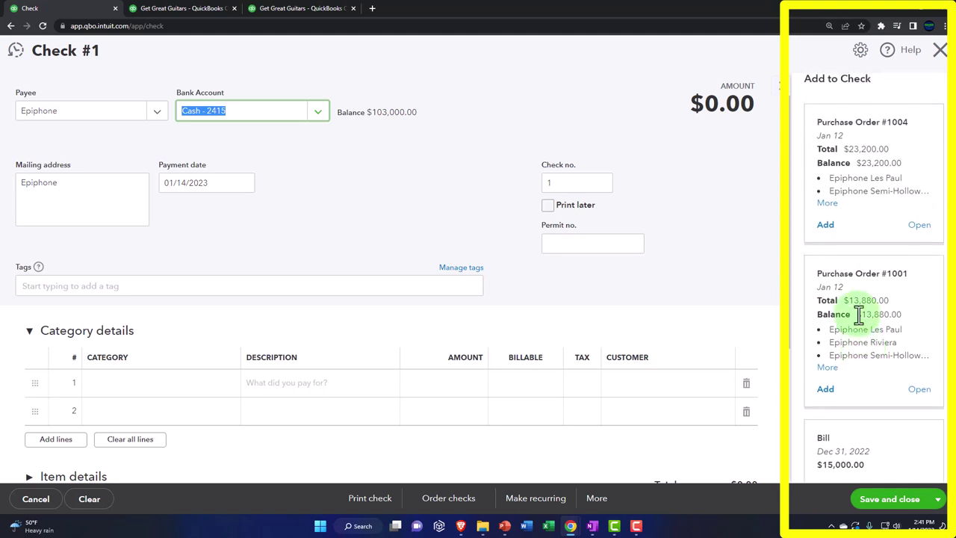
click(827, 227)
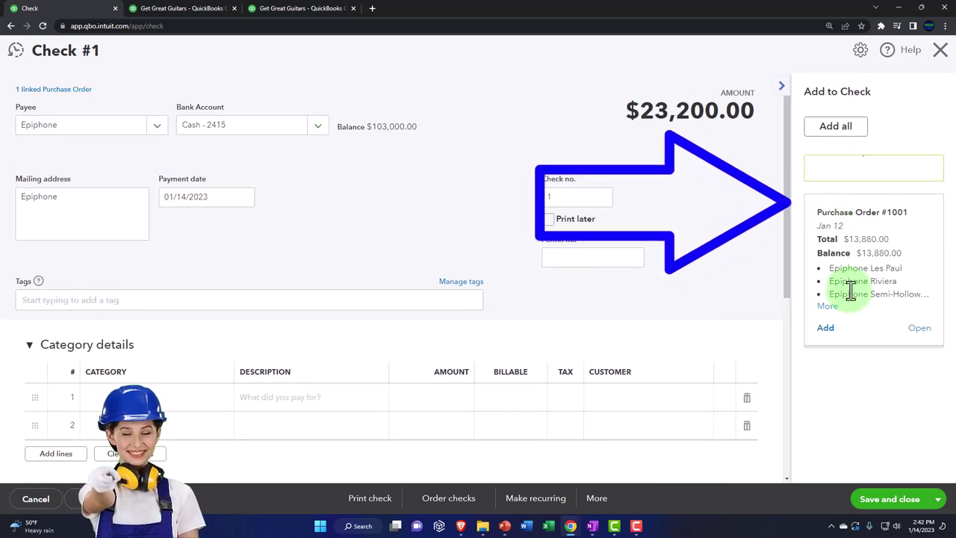
click(830, 330)
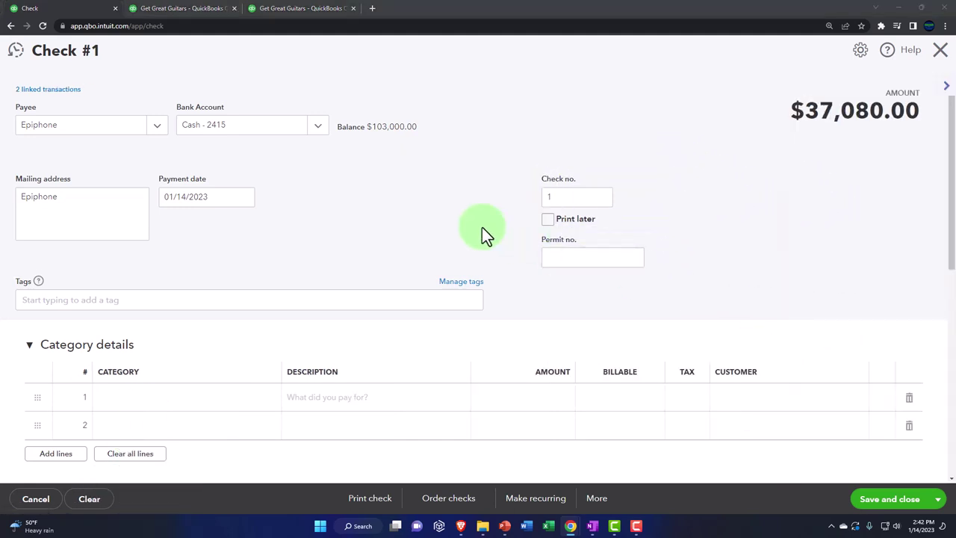
scroll(336, 333, down, 3)
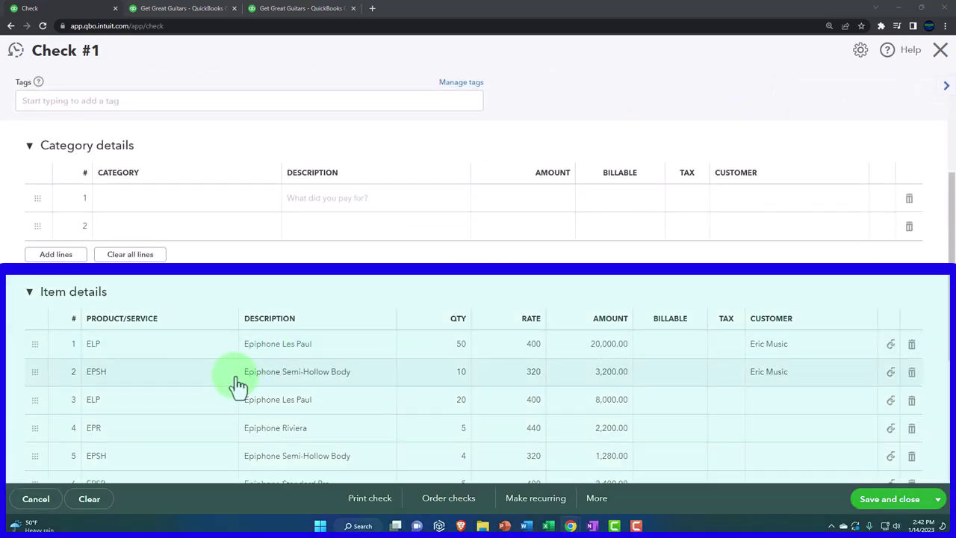
scroll(238, 385, up, 3)
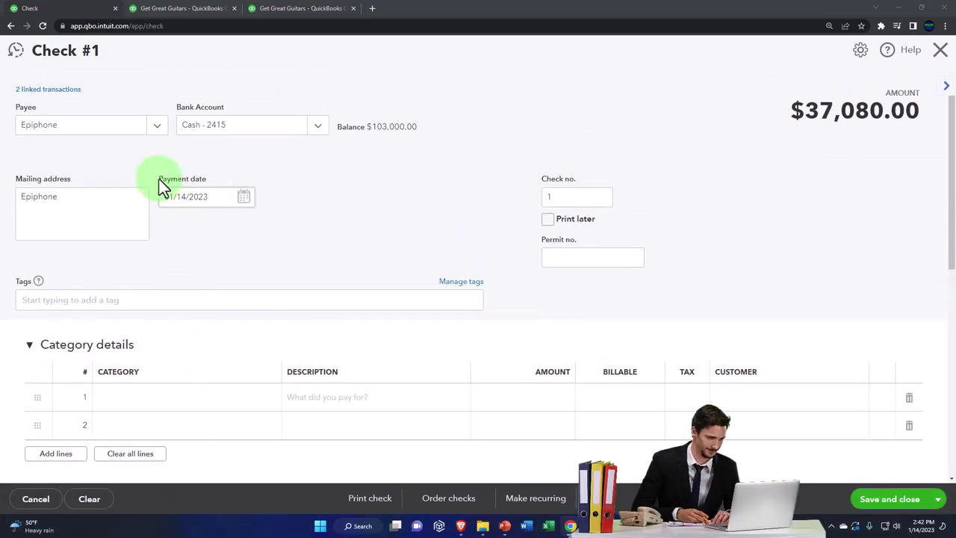
- Set the check number to 1004 with Print later off, and open the list of the check's linked transactions
click(120, 137)
key(Tab)
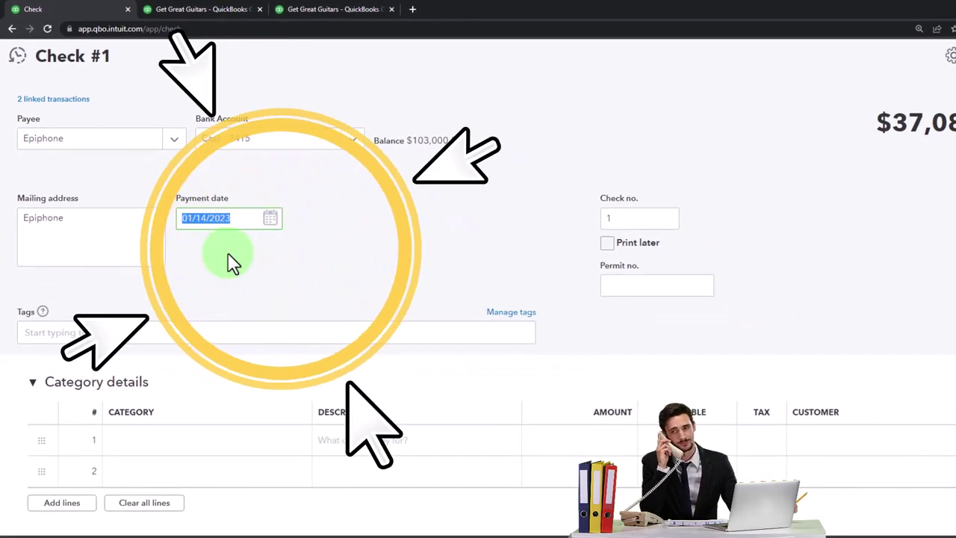
key(Tab)
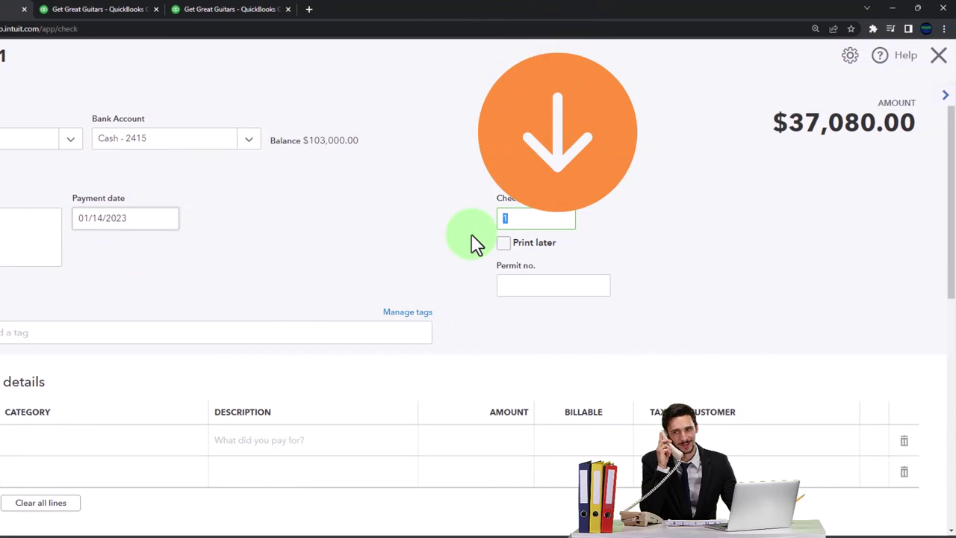
text(004)
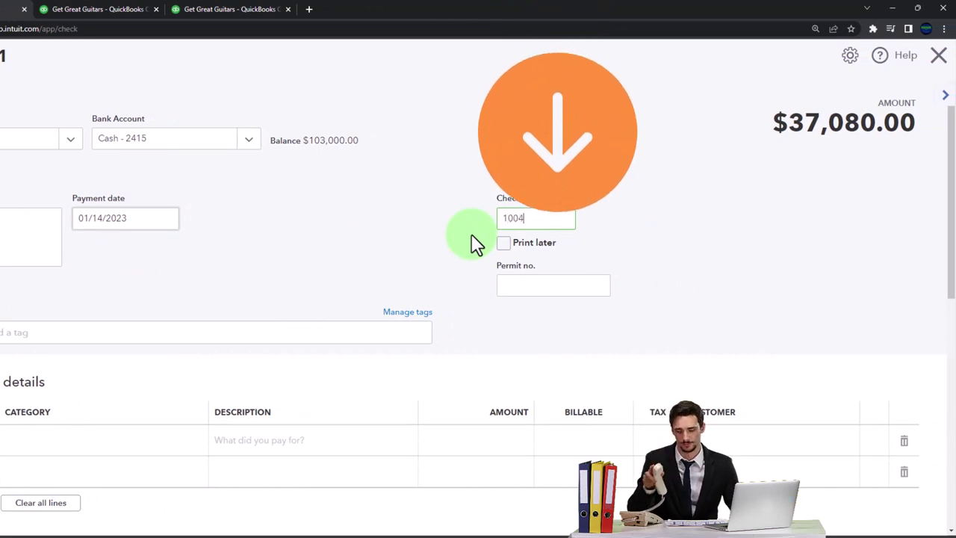
key(Tab)
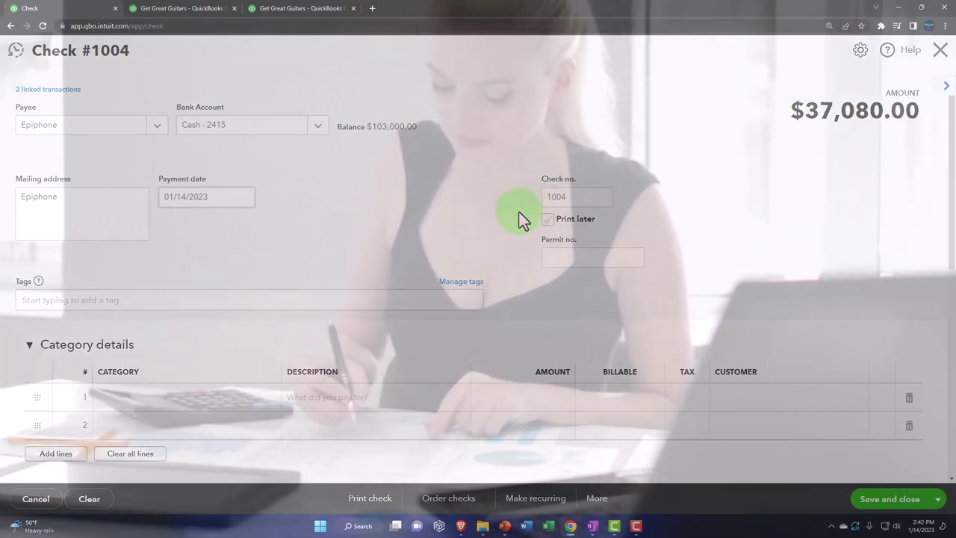
click(547, 223)
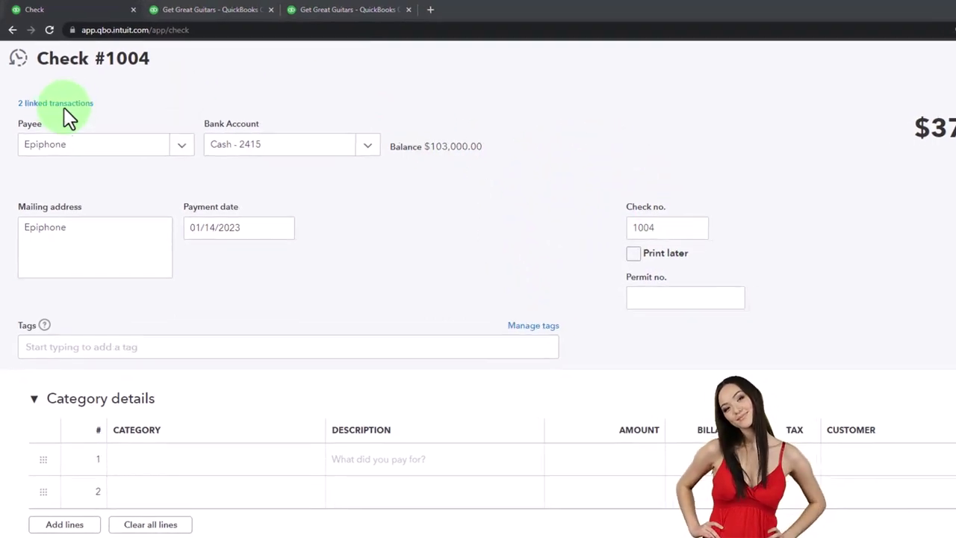
click(48, 106)
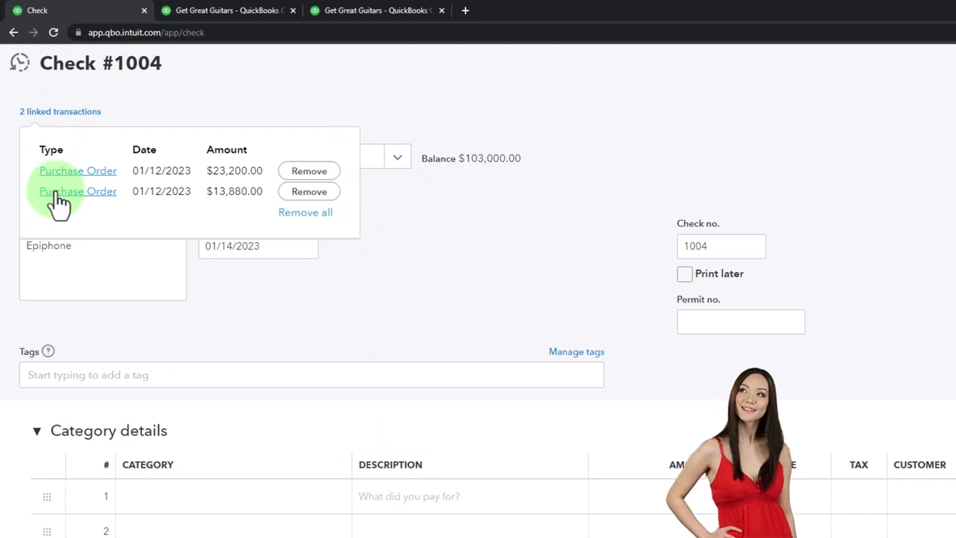
- Mark the check's two Eric Music lines, 50 Epiphone Les Paul and 10 Epiphone Semi-Hollow Body, as billable and taxable
click(465, 242)
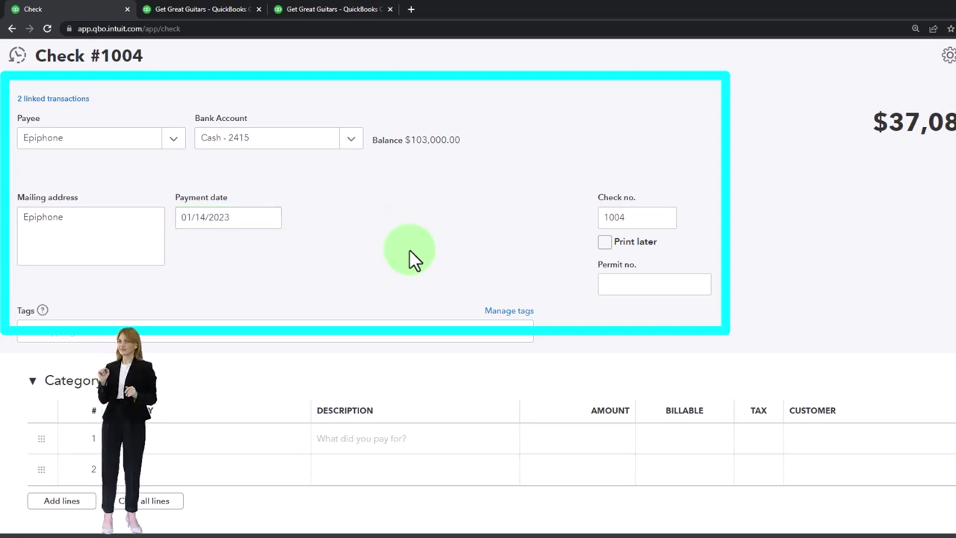
scroll(414, 258, down, 2)
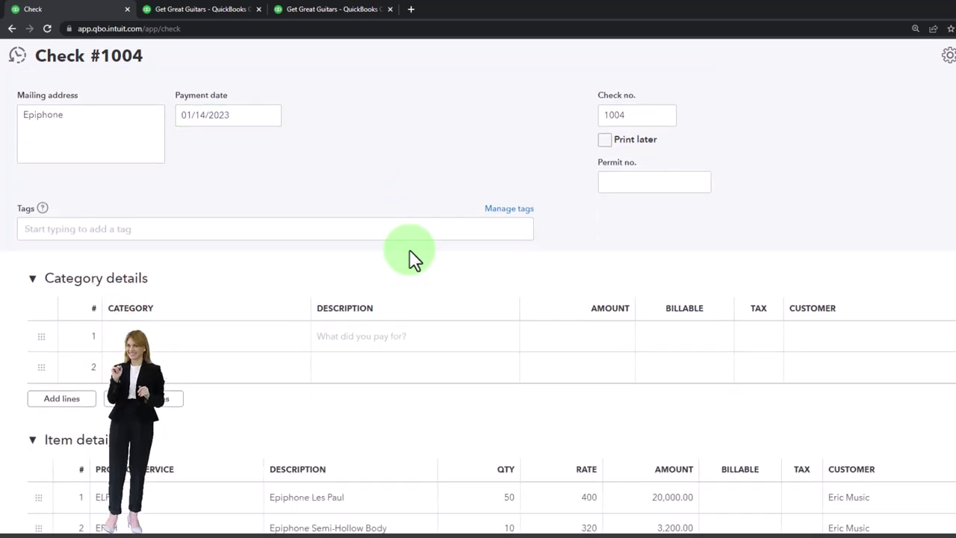
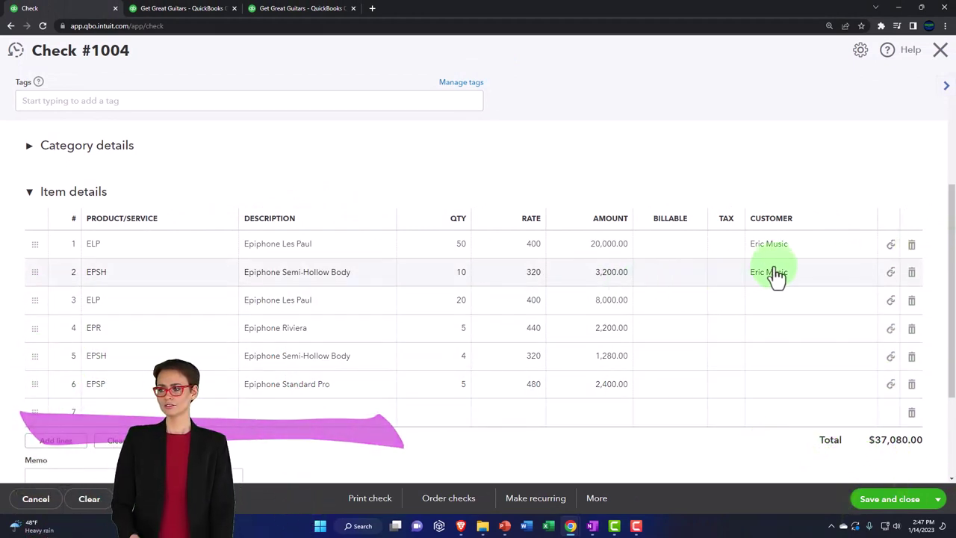
click(676, 252)
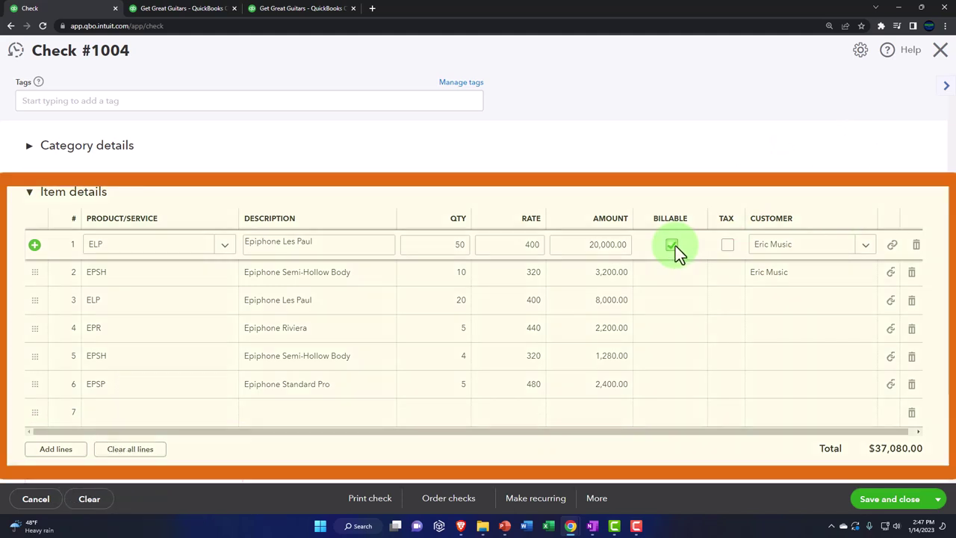
click(728, 250)
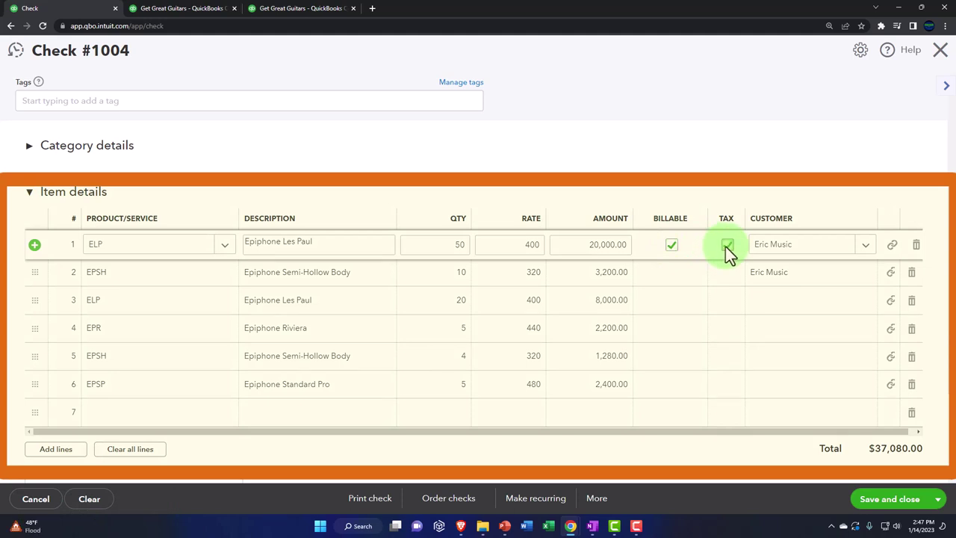
click(672, 278)
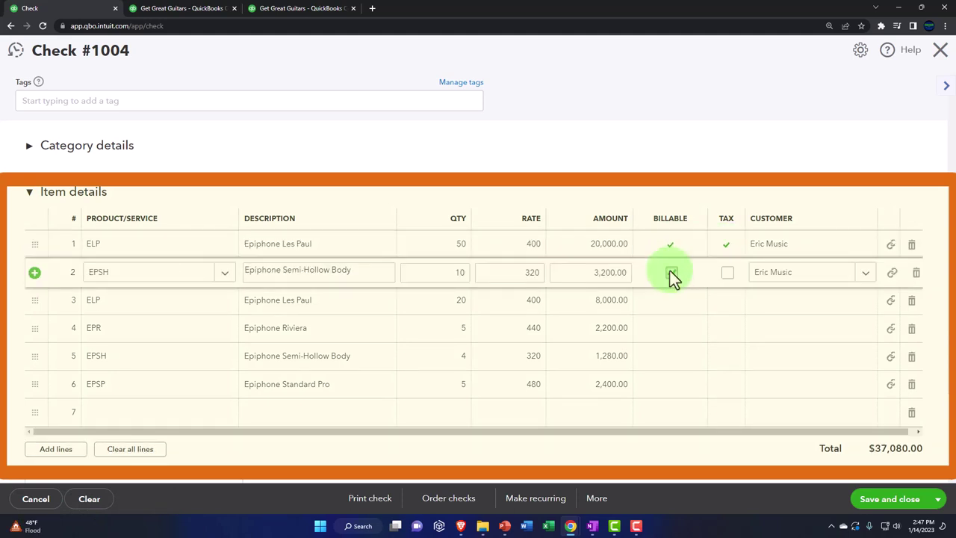
click(670, 271)
click(822, 174)
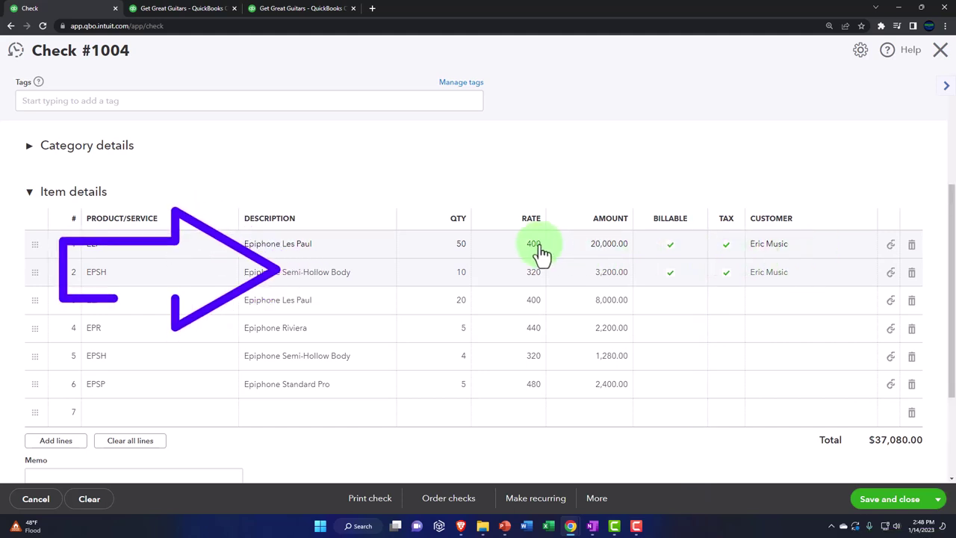
mouse_move(420, 258)
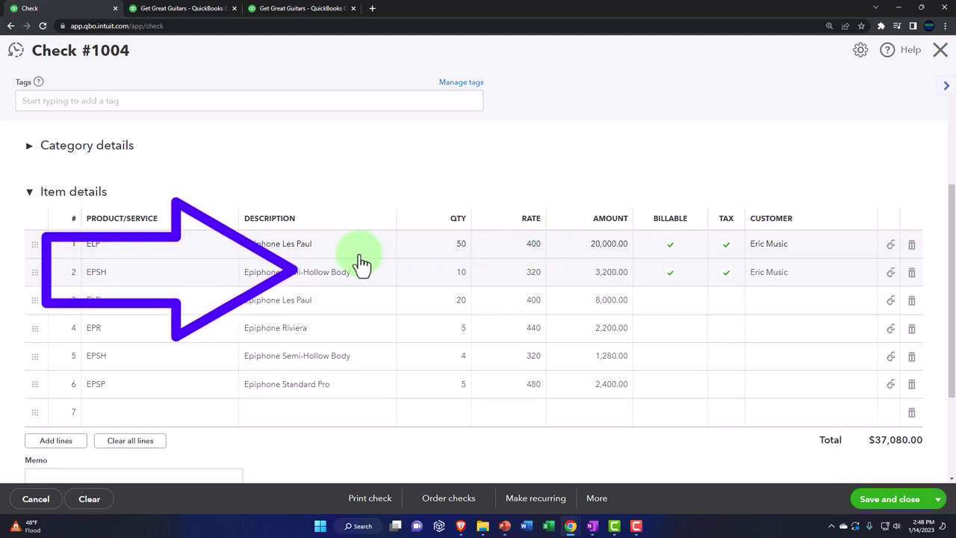
click(671, 272)
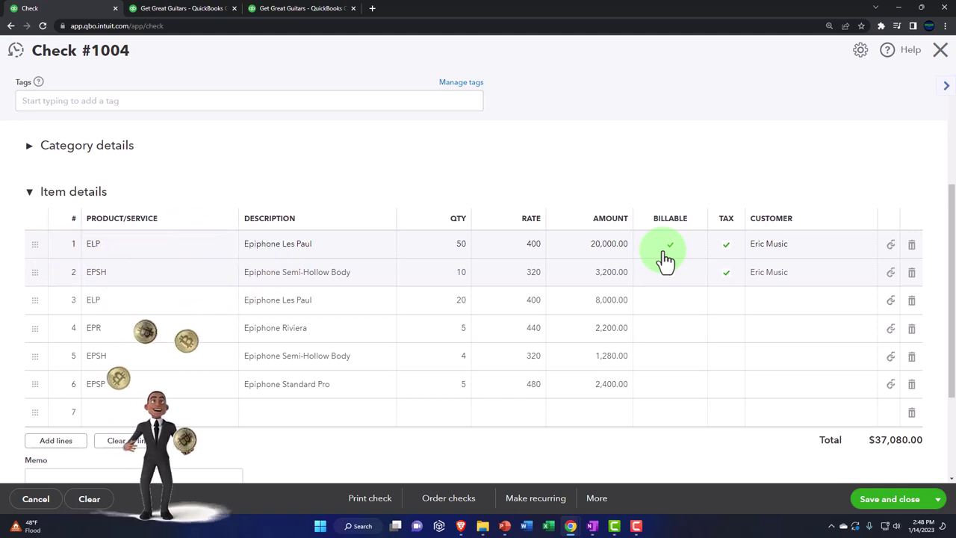
- Duplicate the Profit and Loss report tab, place the copy first, and open the Products and services list in it
click(313, 11)
right_click(311, 11)
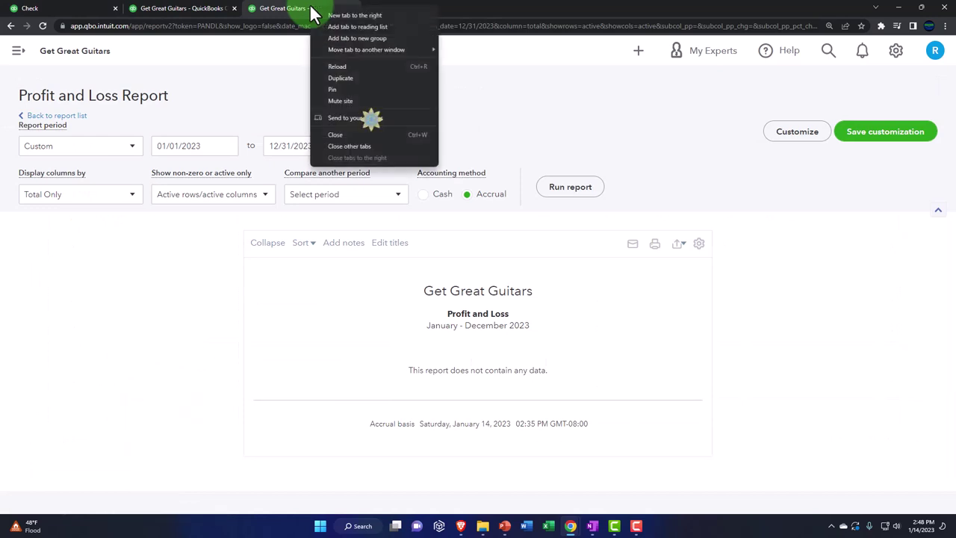
click(359, 79)
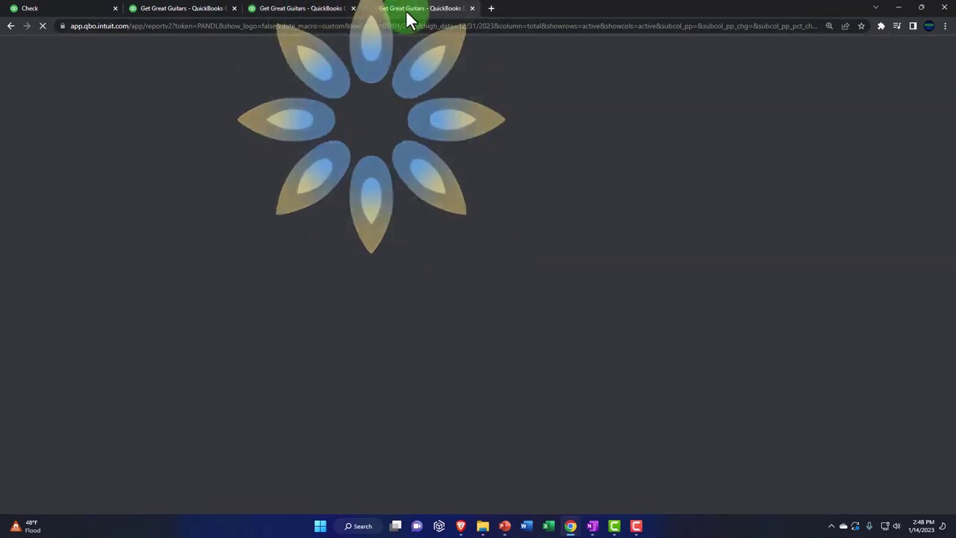
drag(408, 17, 67, 26)
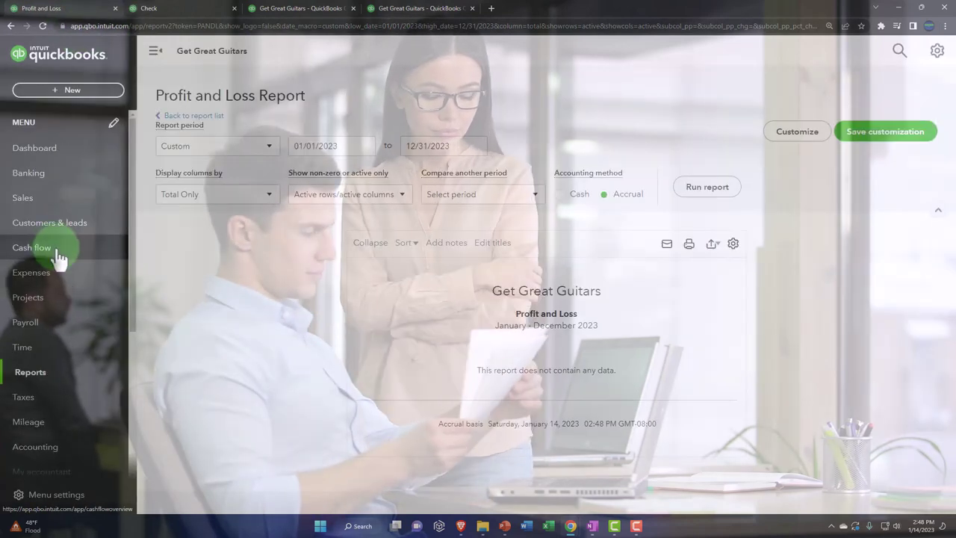
click(30, 197)
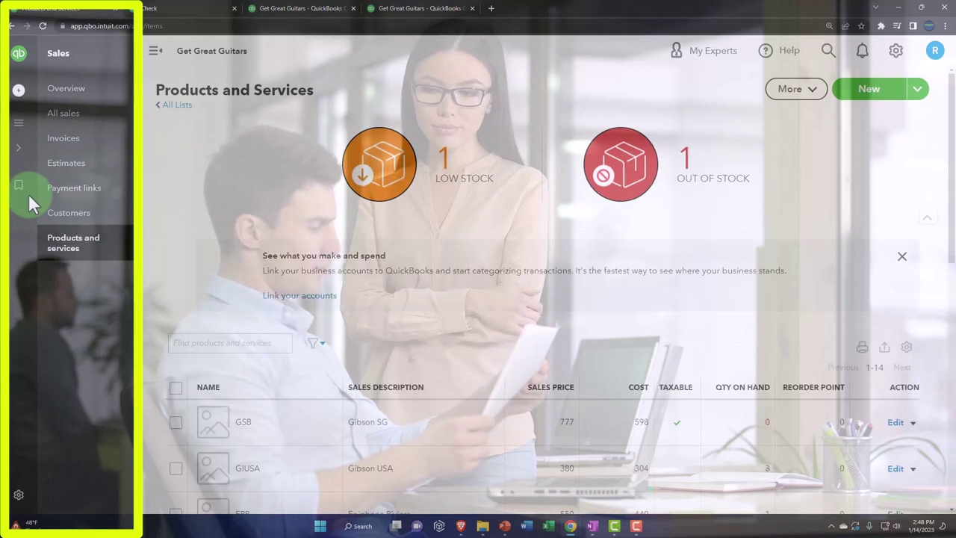
click(69, 253)
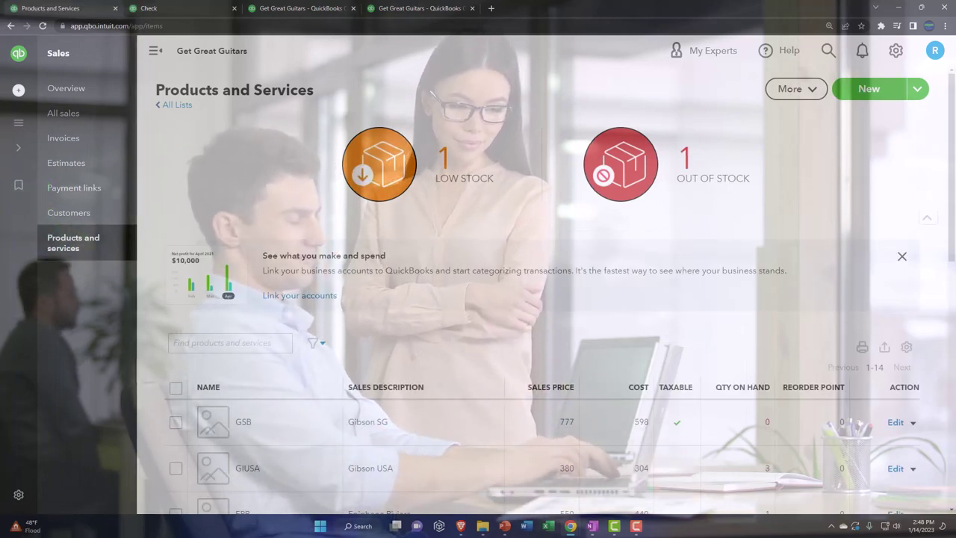
- Switch to the Sample Company browser window and open Products & services under Get paid & pay
key(alt+Tab)
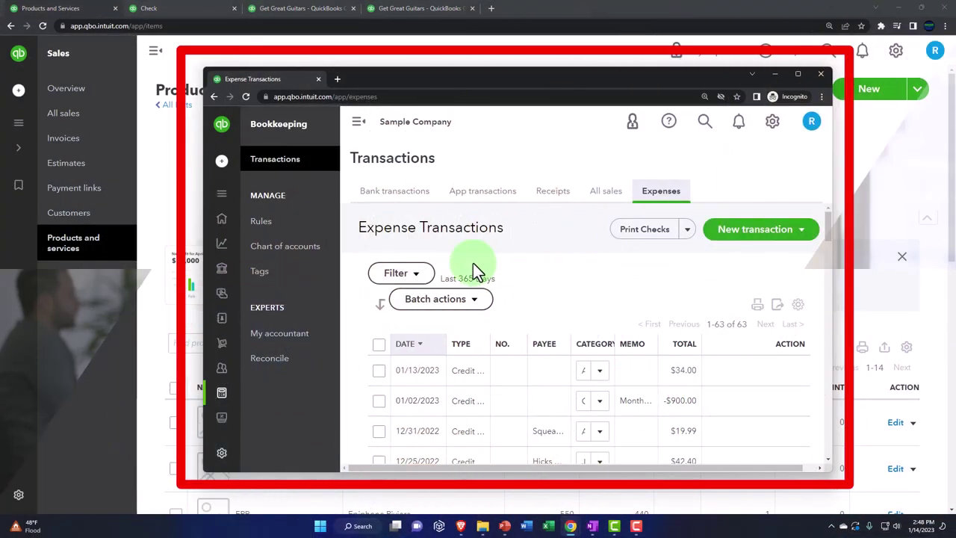
mouse_move(228, 241)
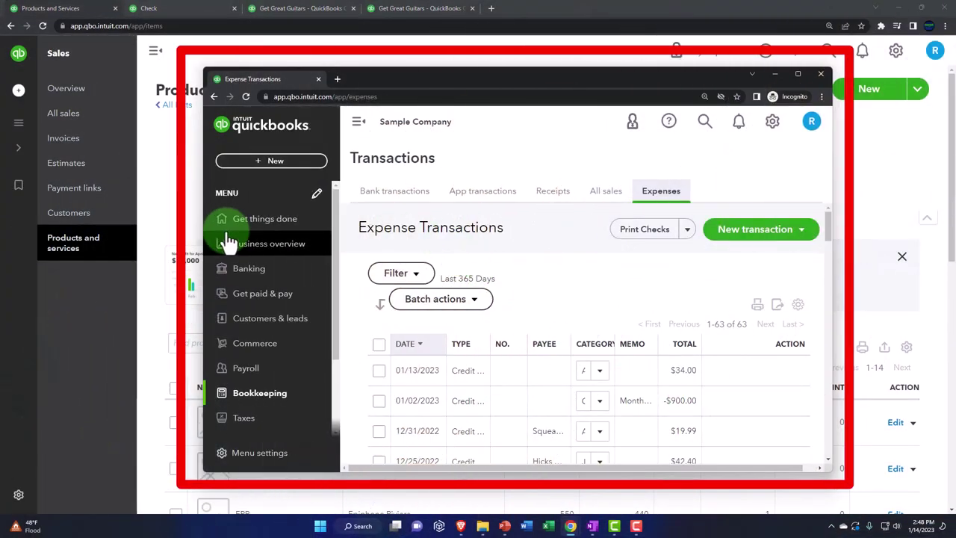
click(236, 294)
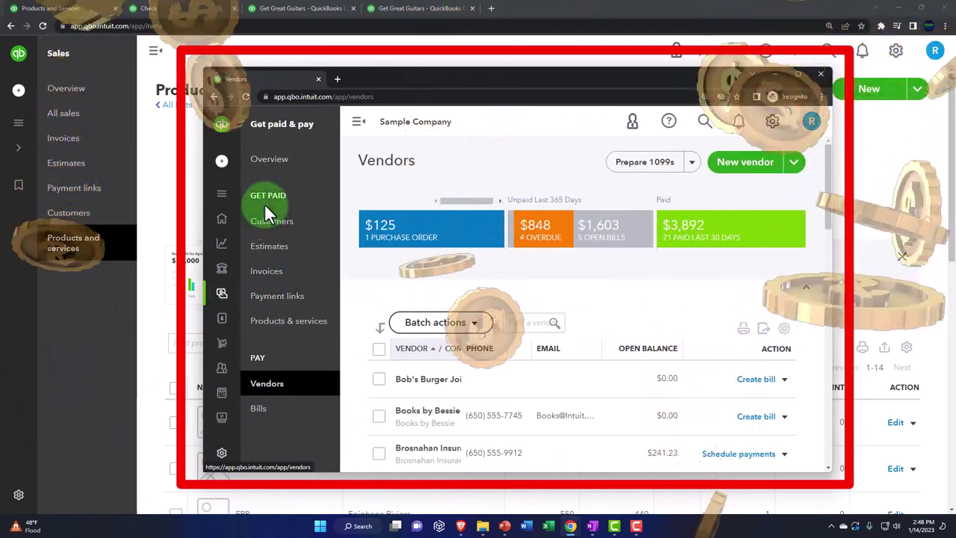
click(270, 323)
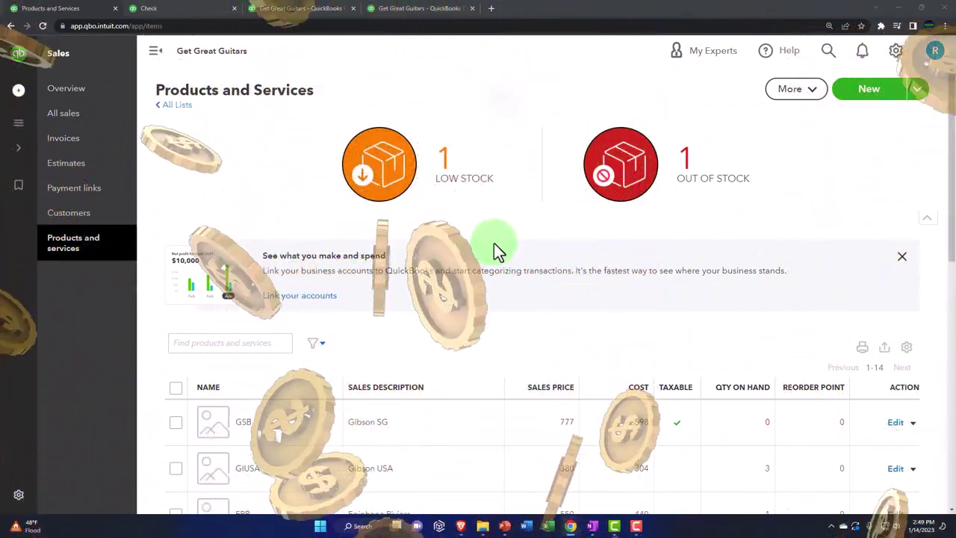
- Review the sales prices, costs and quantities on hand in Get Great Guitars' product list, and the Sales navigation leading to it
scroll(495, 258, down, 3)
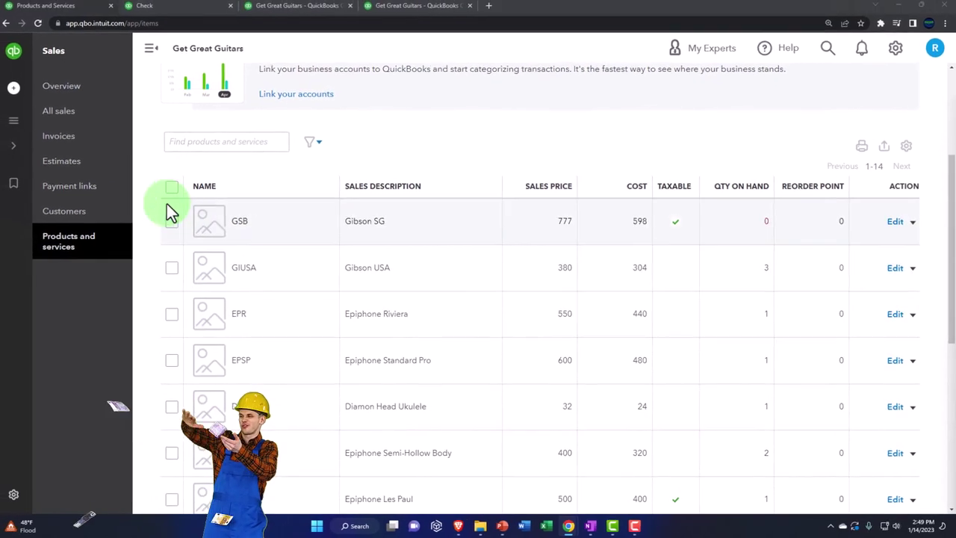
click(30, 132)
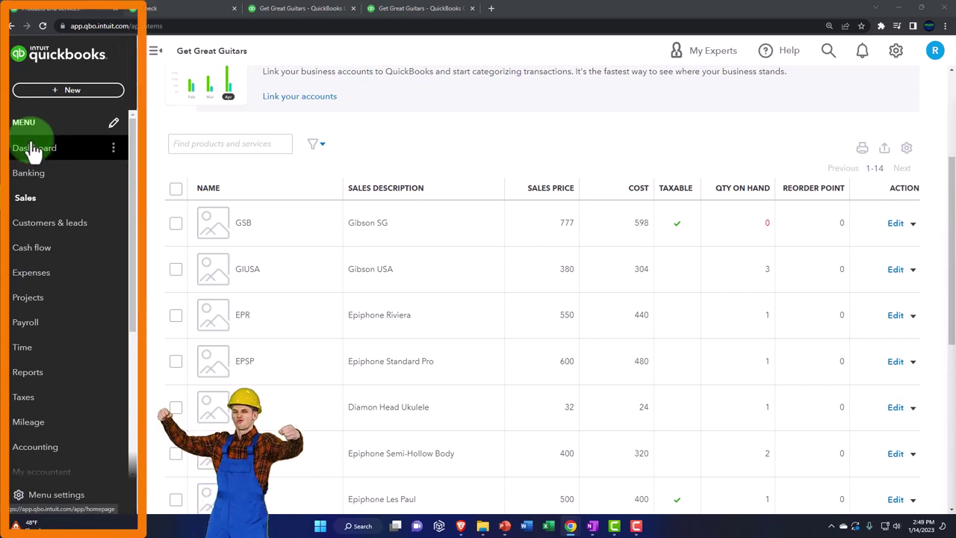
click(30, 200)
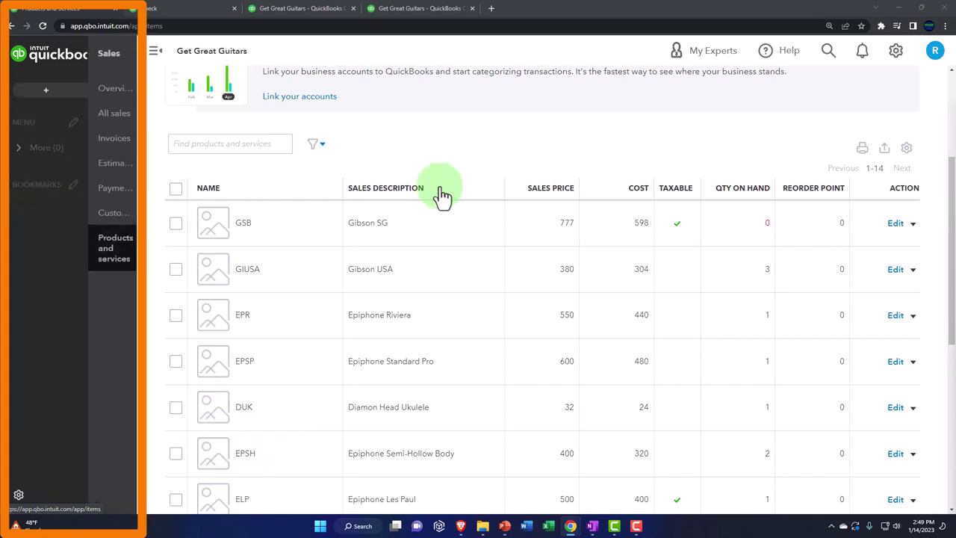
- Review the billable expense and item options in the Expenses section of Account and Settings, and close that browser tab
click(897, 53)
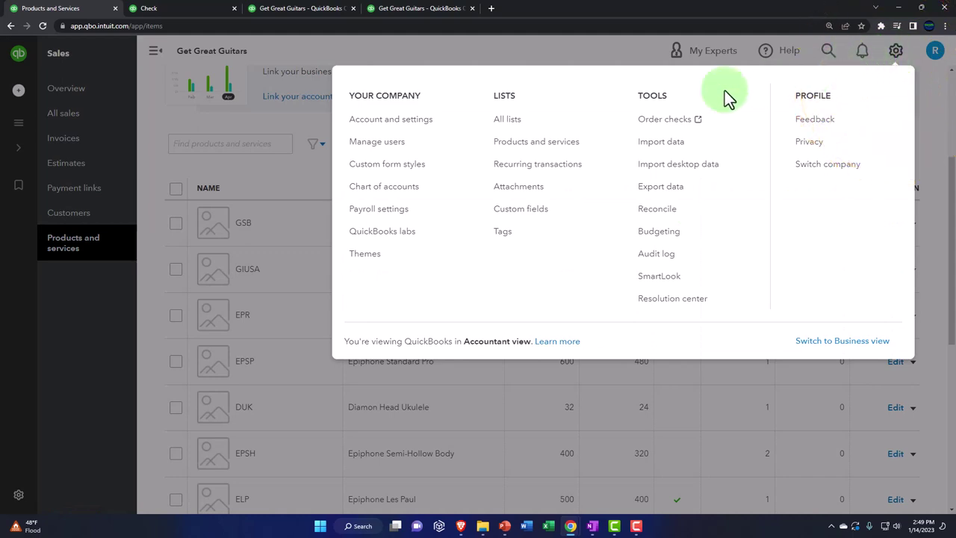
click(432, 131)
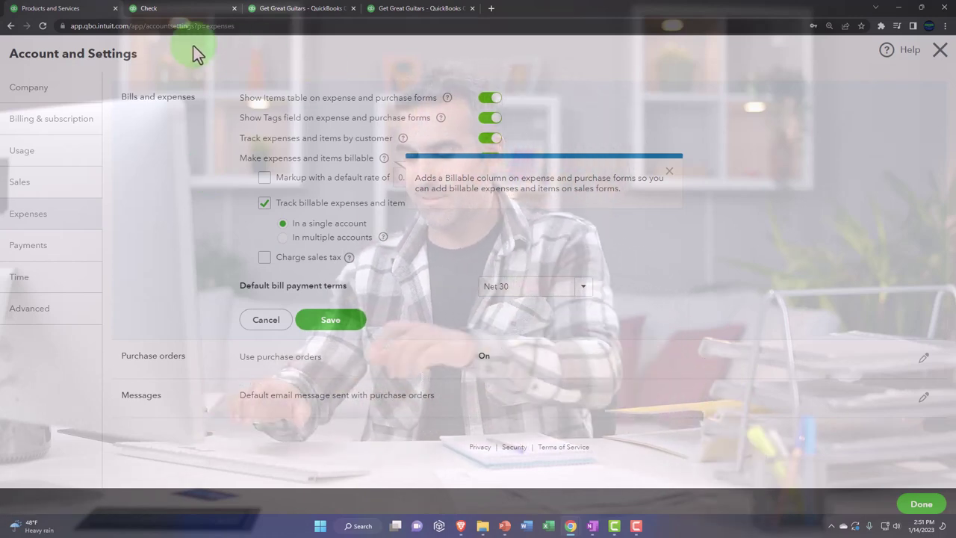
click(115, 8)
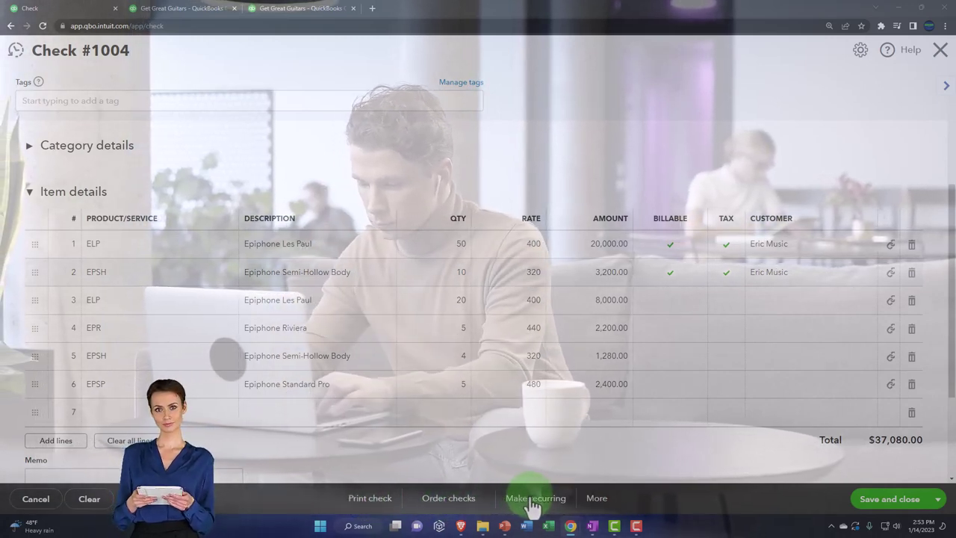
- Check which additional actions are offered for check 1004, and save and close the check
click(598, 499)
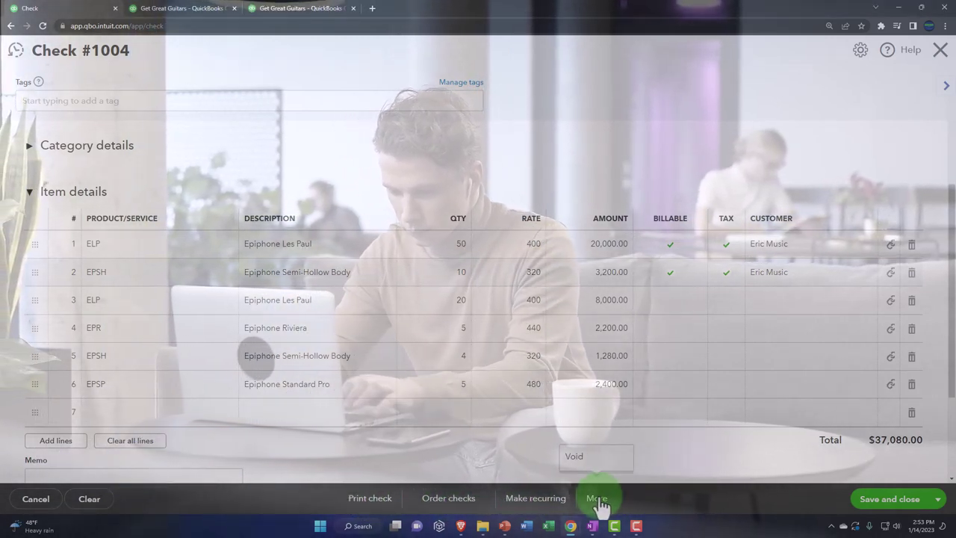
click(597, 499)
click(598, 499)
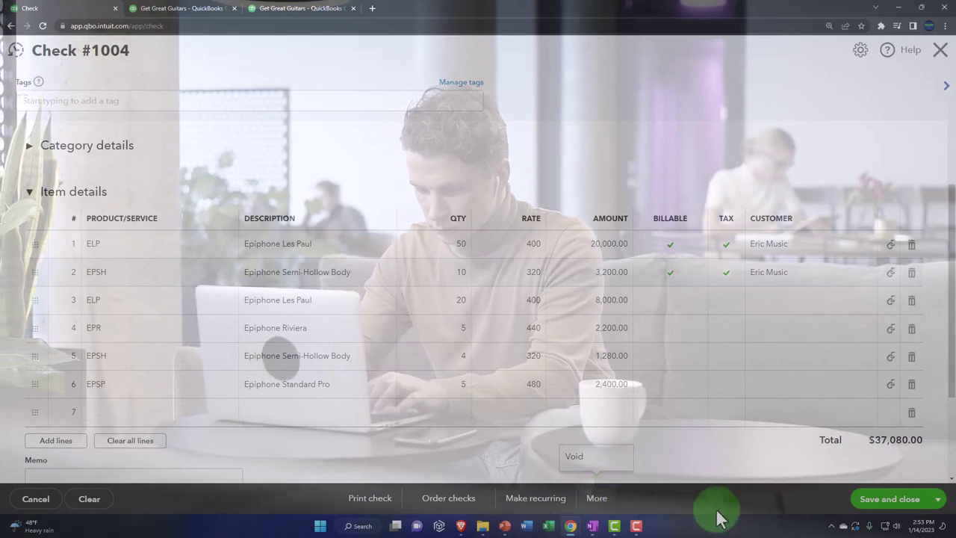
click(915, 504)
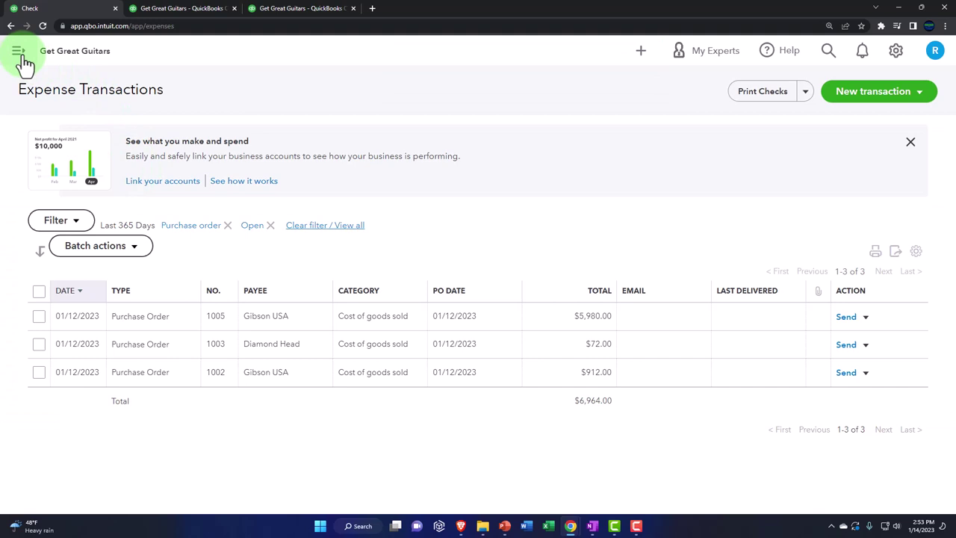
- Create a new invoice and choose Eric Music as its customer
click(641, 53)
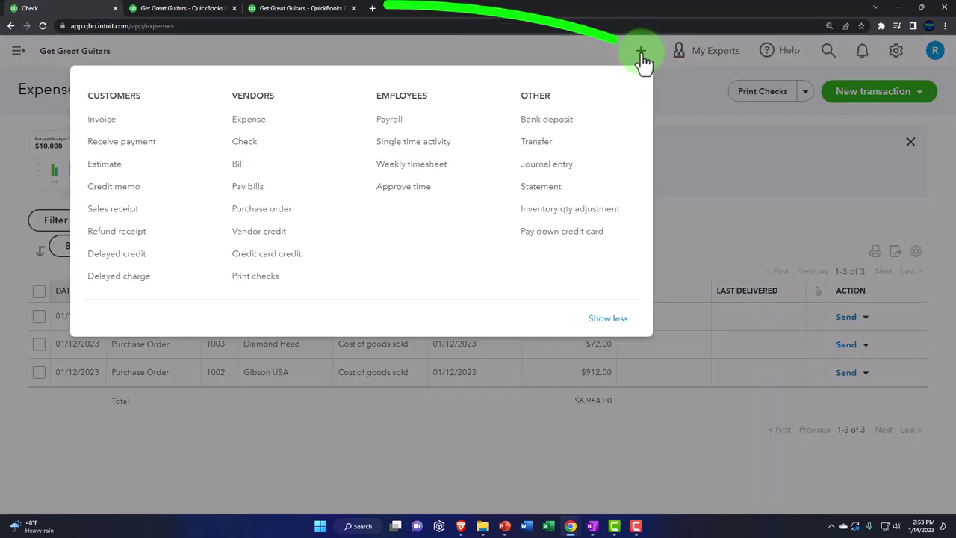
click(118, 121)
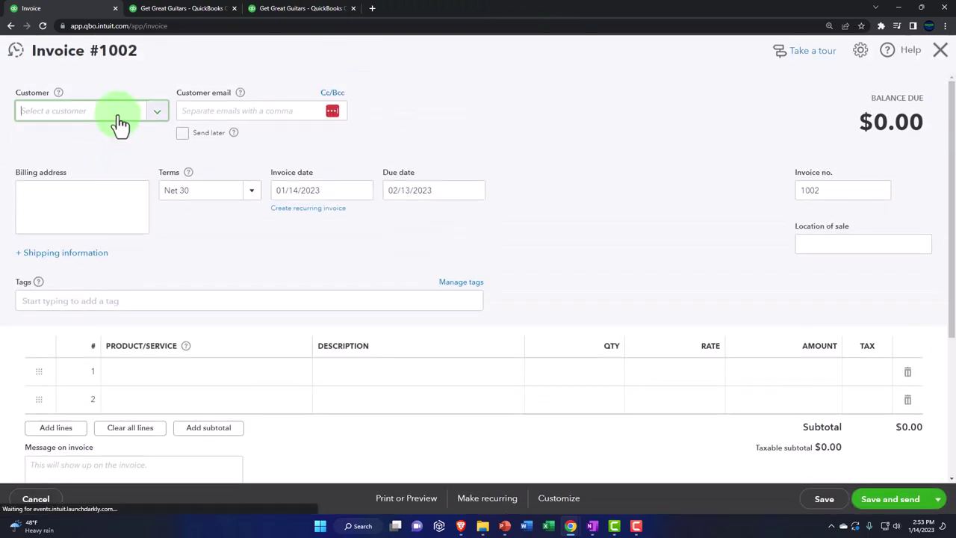
text(er)
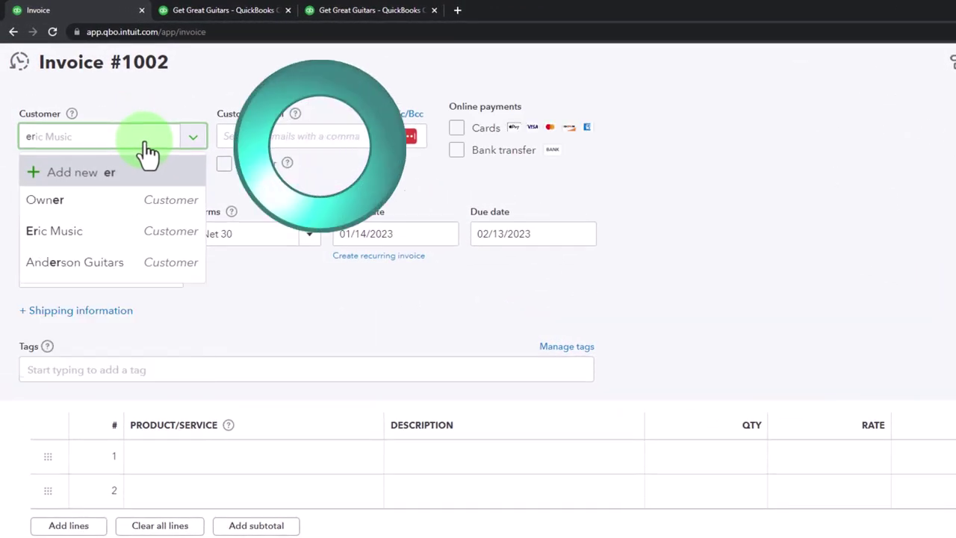
click(97, 231)
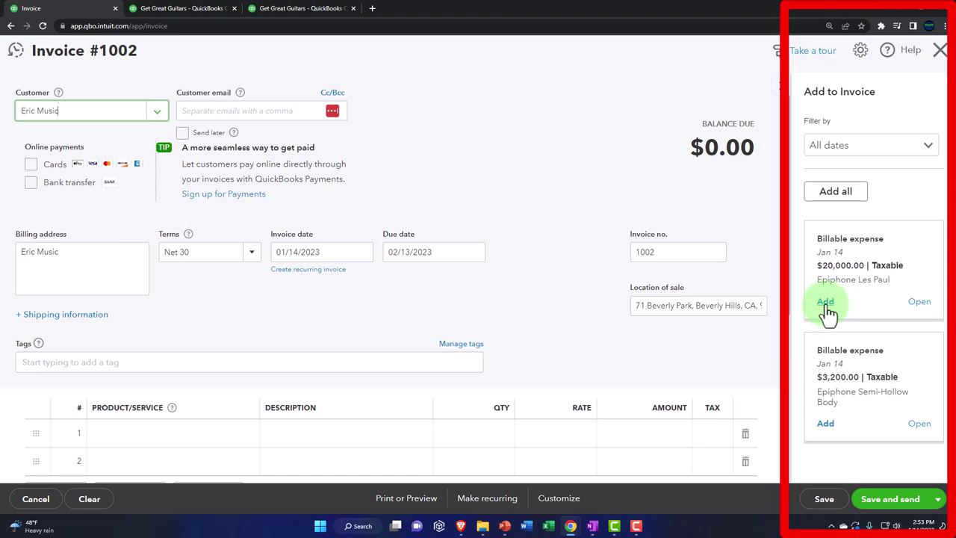
- Add the $20,000.00 Epiphone Les Paul billable expense to the invoice and review the resulting line
click(825, 302)
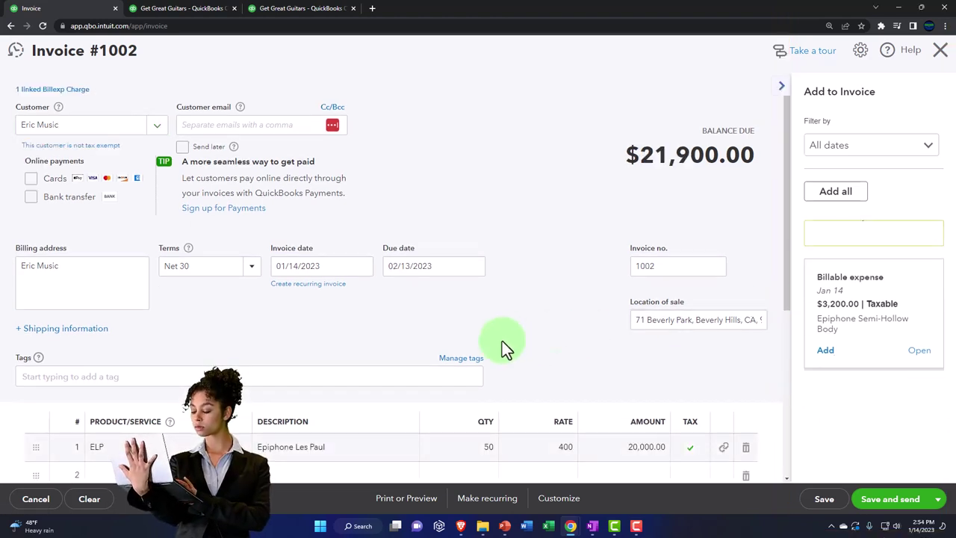
scroll(502, 340, down, 1)
scroll(502, 340, down, 1)
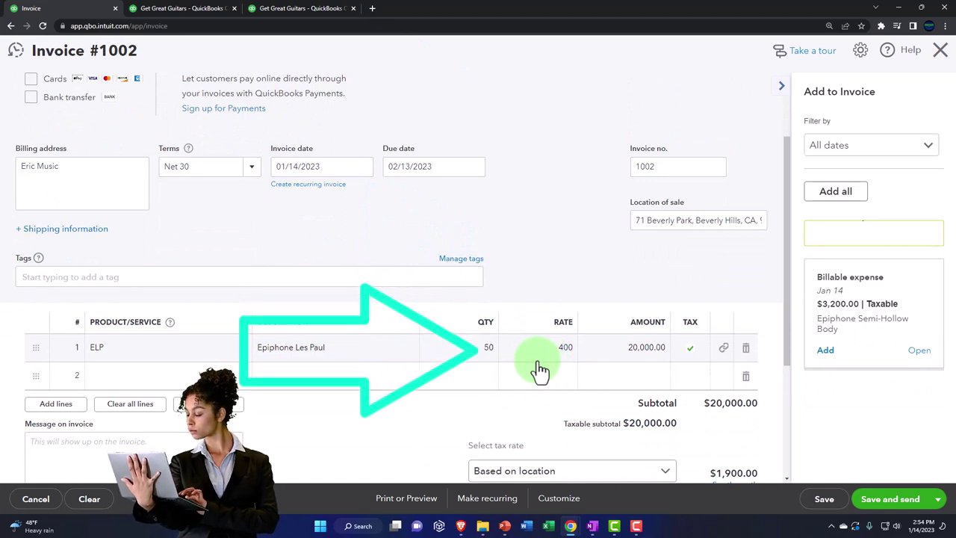
- Add ELP directly as a second product line on the Eric Music invoice, and leave the invoice without saving
click(152, 383)
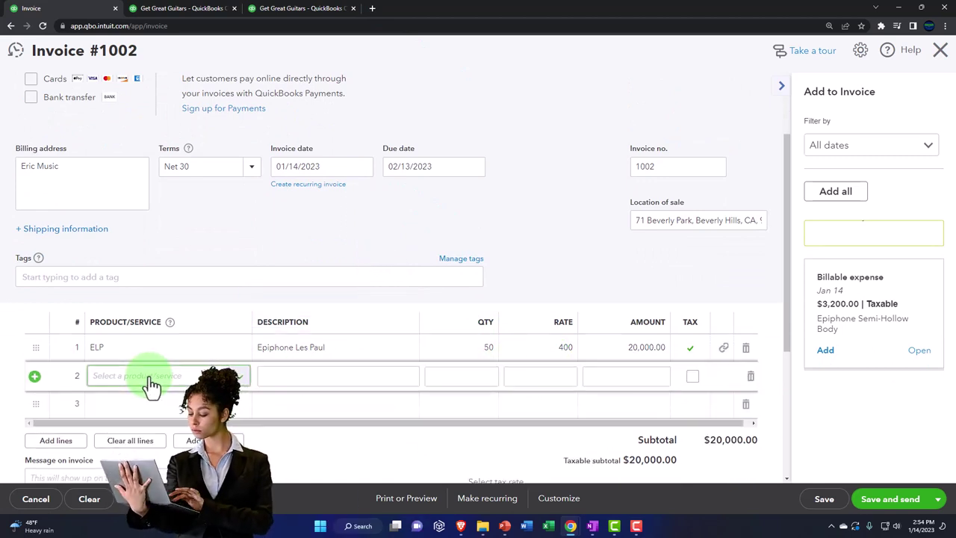
text(elp)
key(Down)
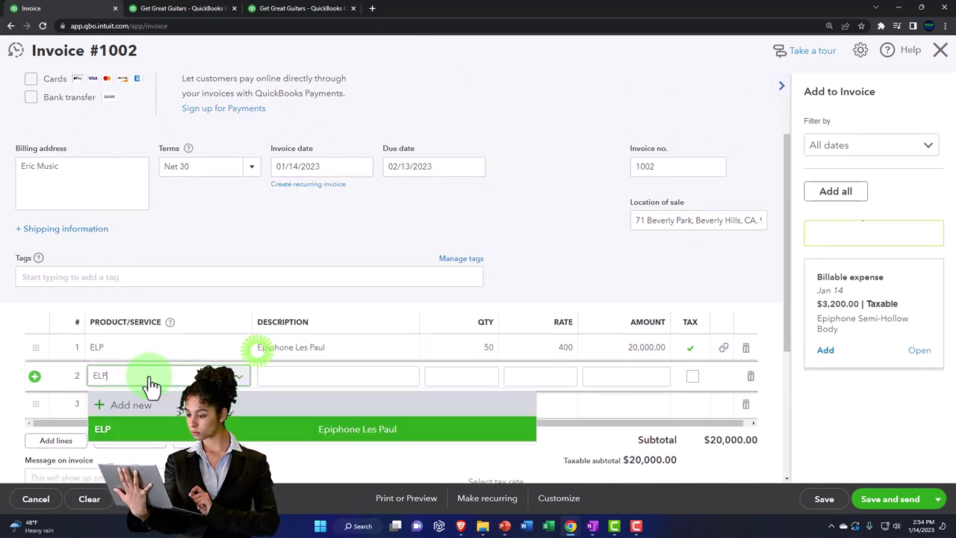
key(Tab)
key(Tab)
key(Tab)
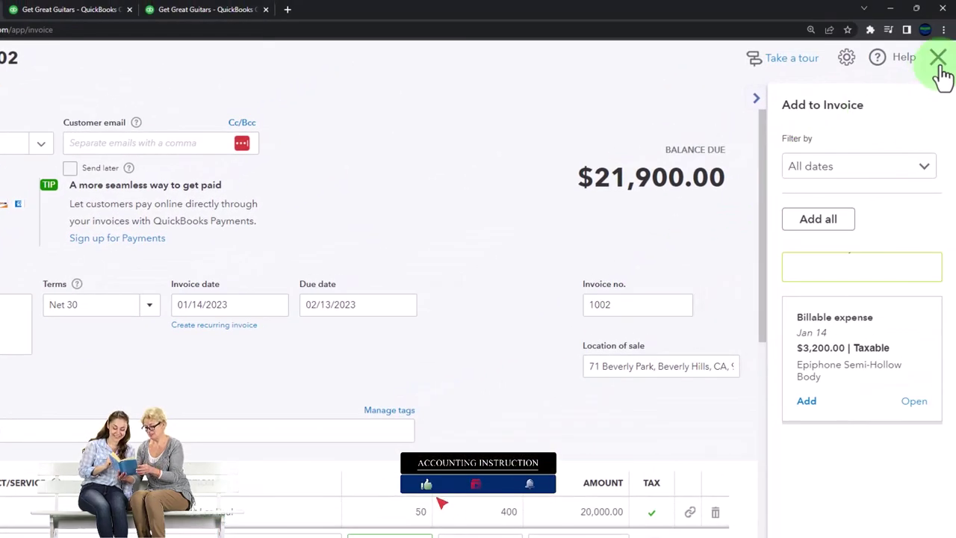
click(938, 60)
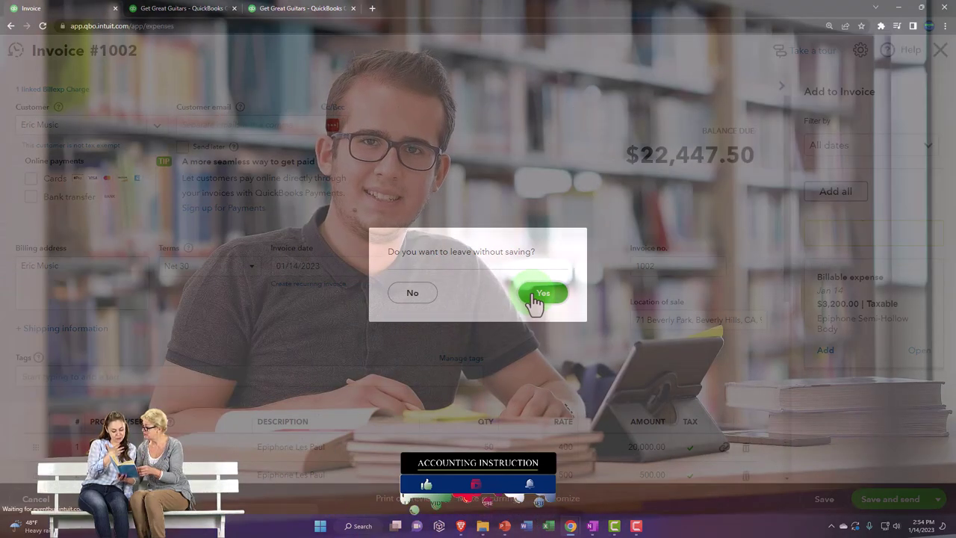
click(542, 293)
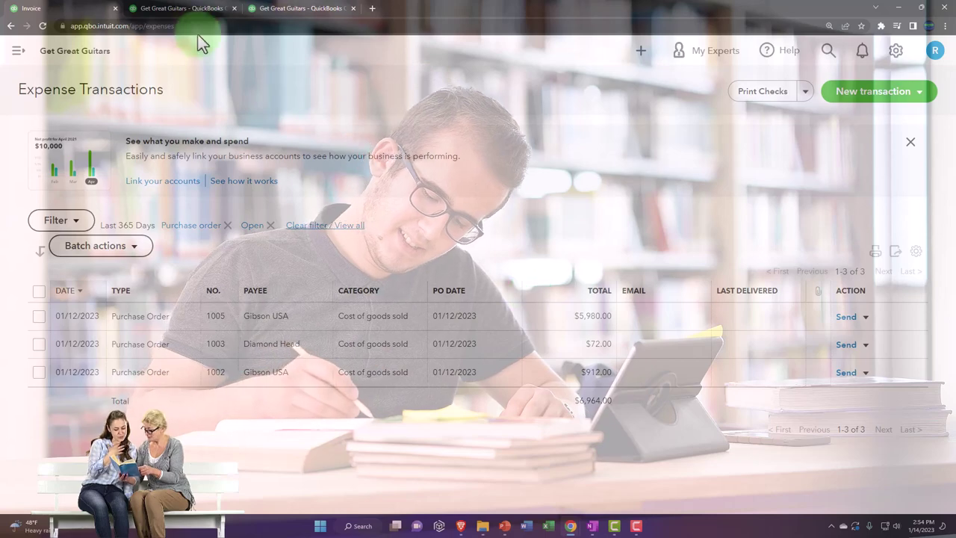
- Rerun the 2023 Balance Sheet report and enlarge its display
click(182, 10)
scroll(293, 154, up, 2)
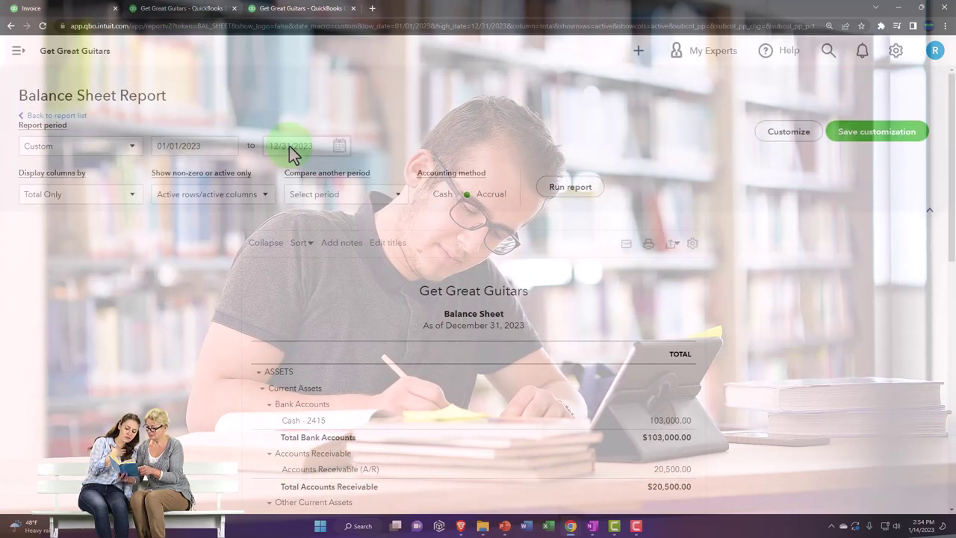
click(562, 188)
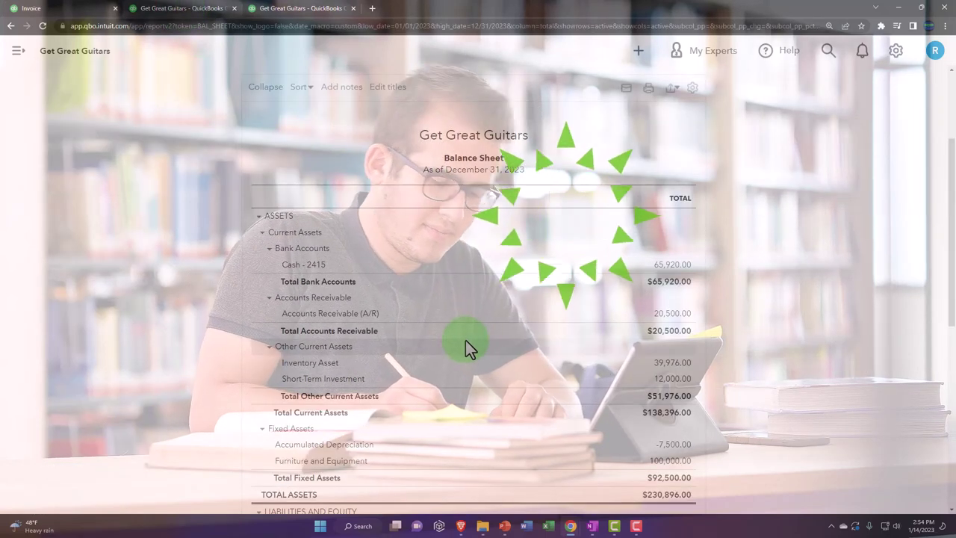
key(ctrl+plus)
key(ctrl+plus)
key(ctrl+plus)
key(ctrl+plus)
scroll(459, 327, down, 2)
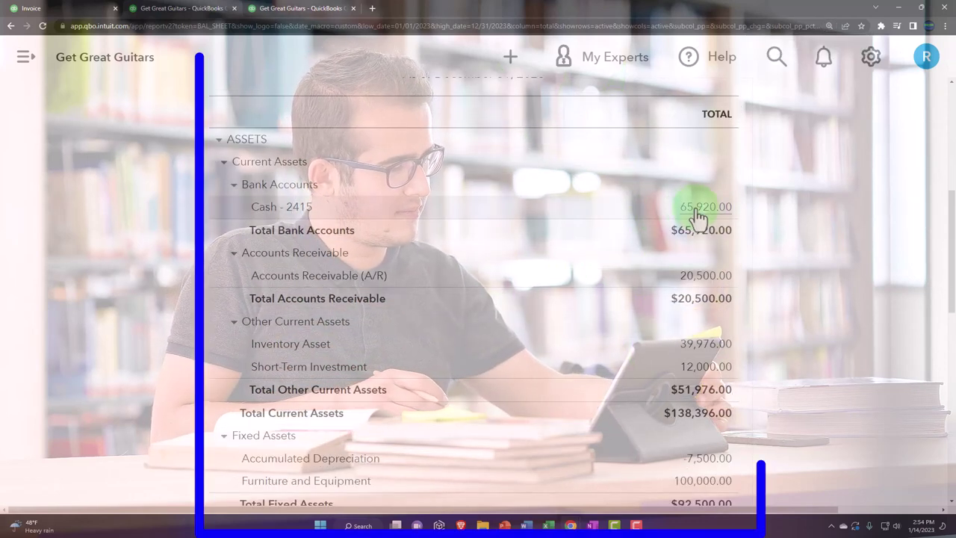
- Trace the Cash - 2415 balance to Epiphone check 1004, review its item lines, and return to the balance sheet
click(703, 212)
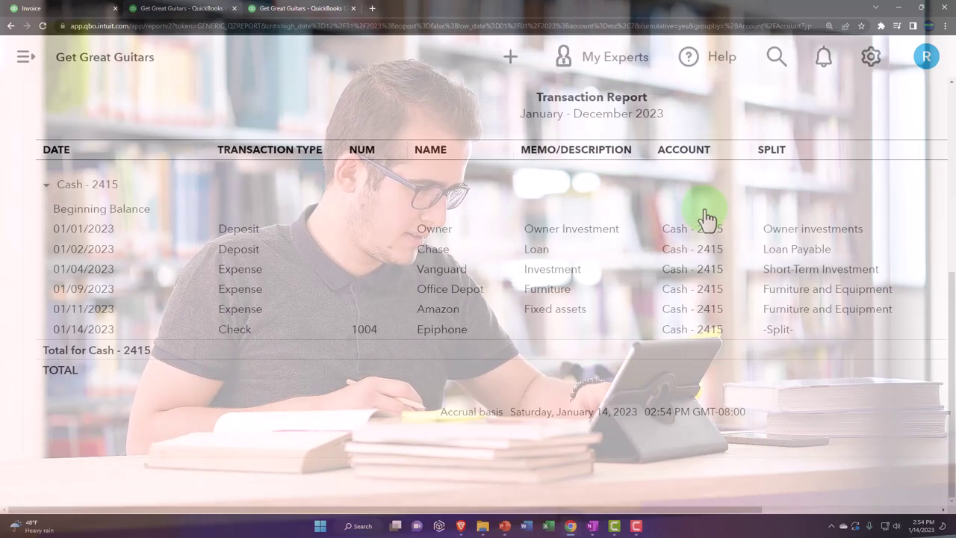
key(ctrl+minus)
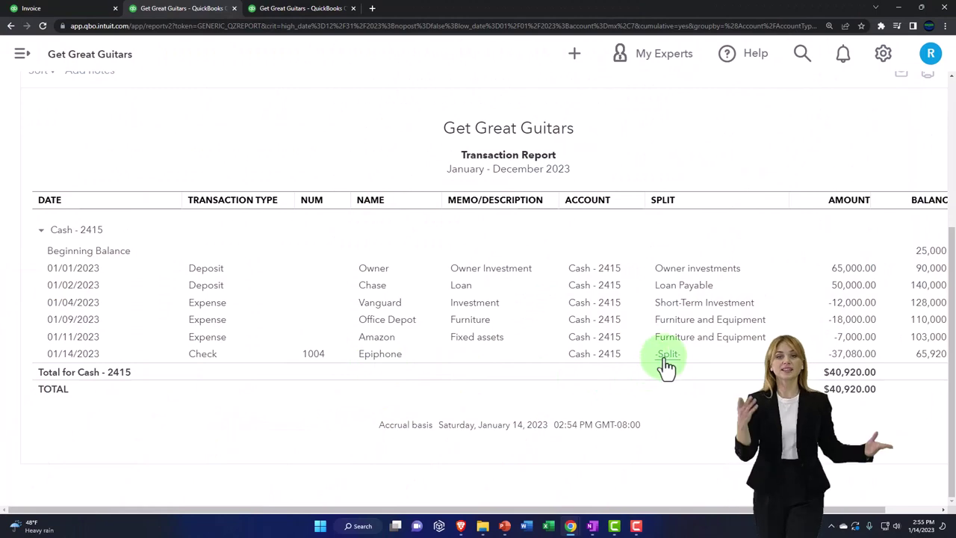
click(854, 354)
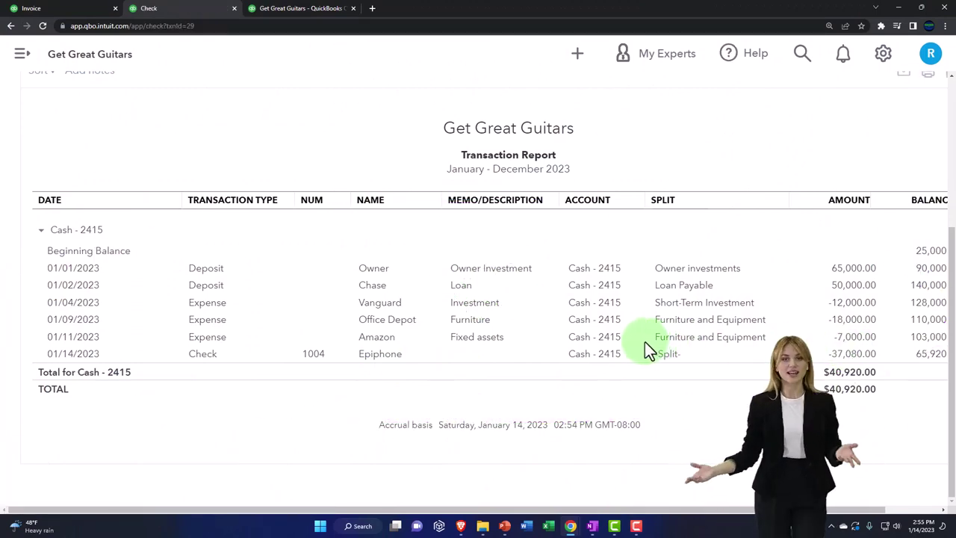
scroll(625, 327, down, 3)
scroll(625, 327, down, 3)
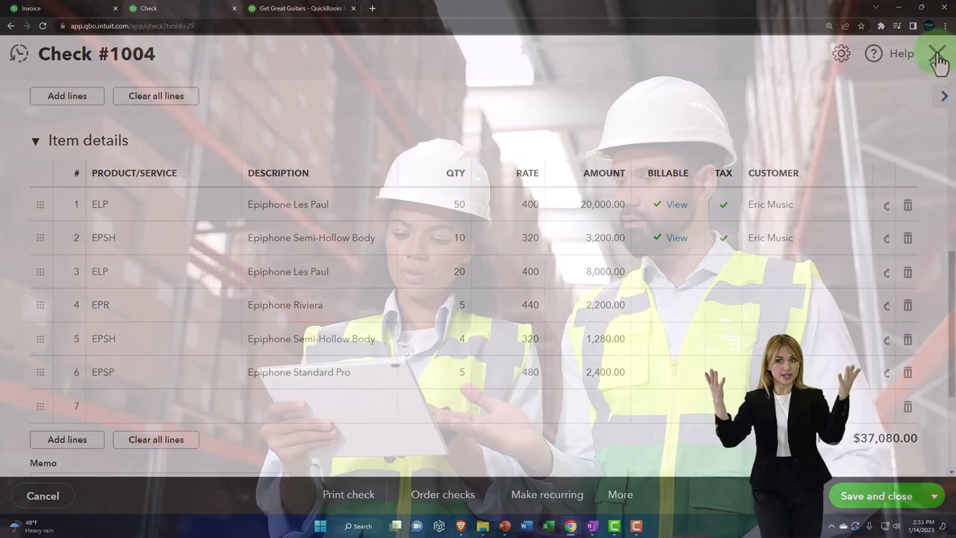
click(937, 58)
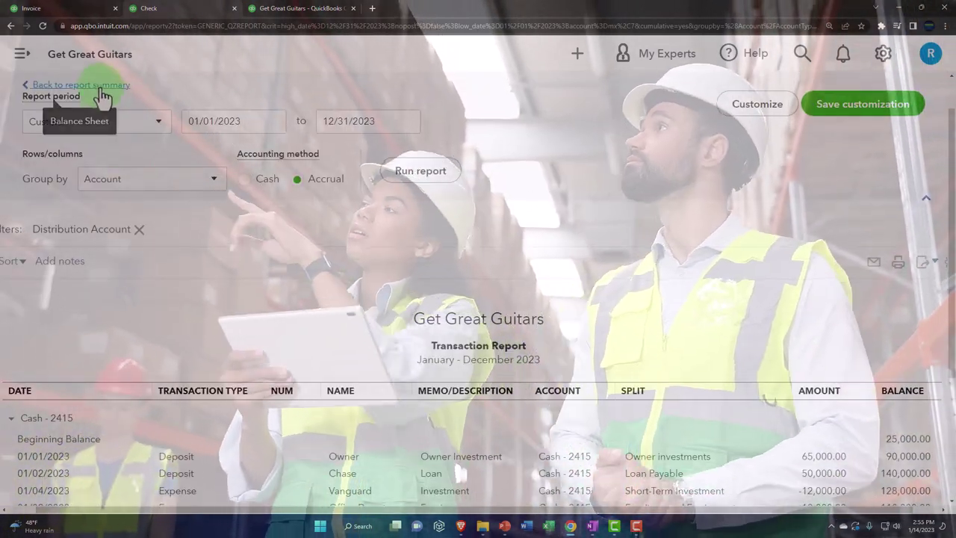
click(95, 86)
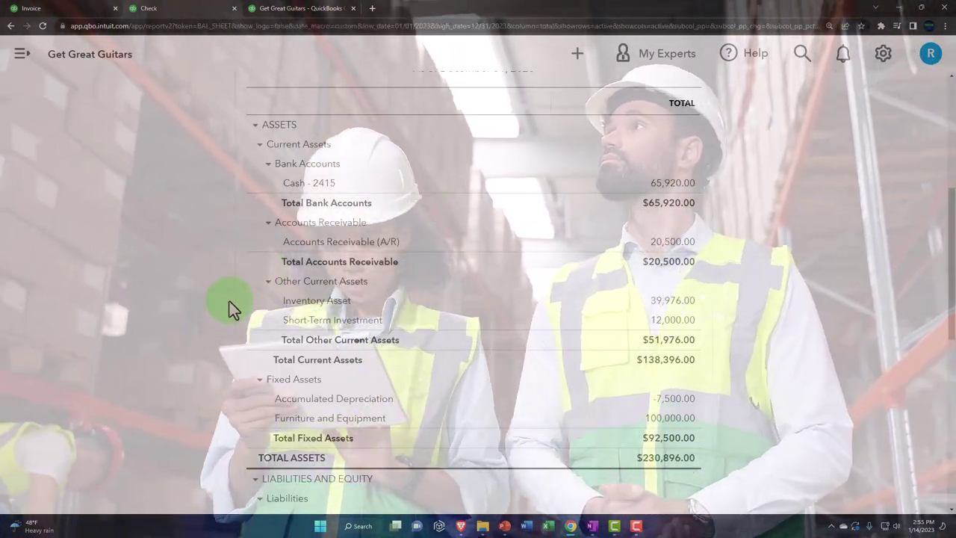
- Review the transactions behind the Inventory Asset balance, including their amounts, and return to the balance sheet
scroll(239, 295, down, 1)
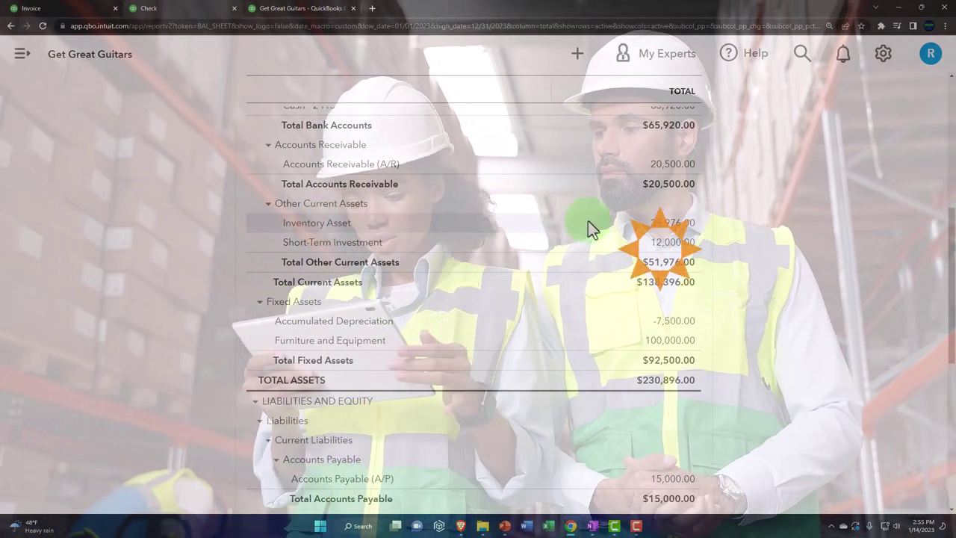
click(671, 224)
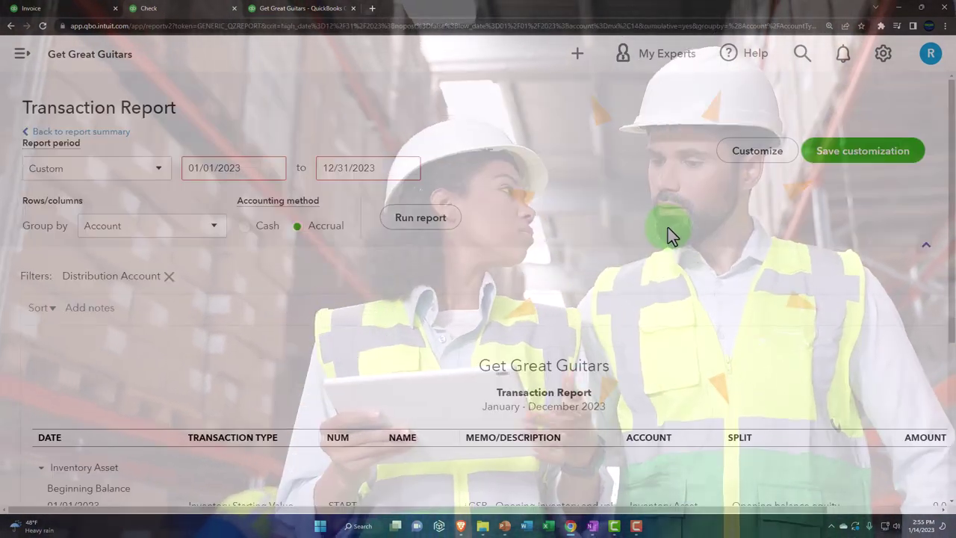
scroll(667, 232, down, 3)
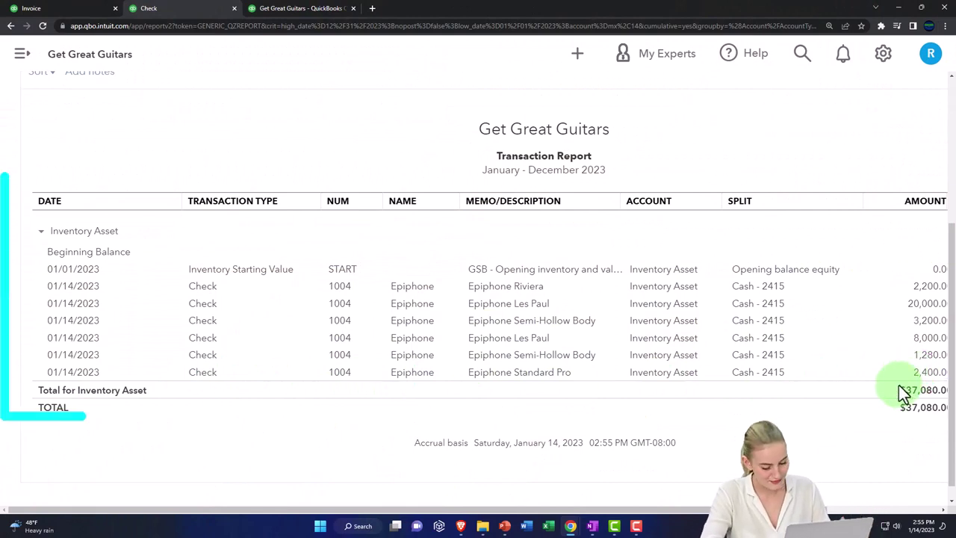
click(847, 510)
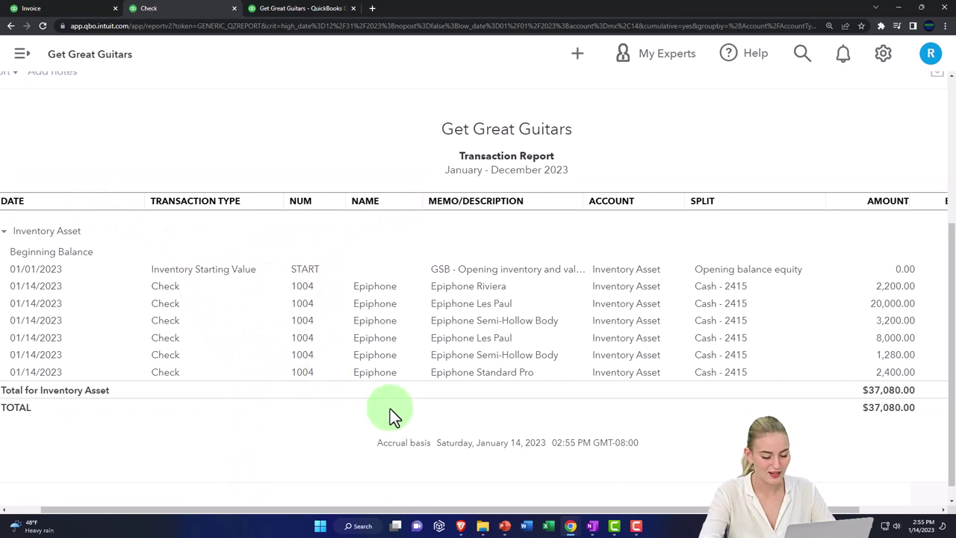
drag(459, 511, 425, 510)
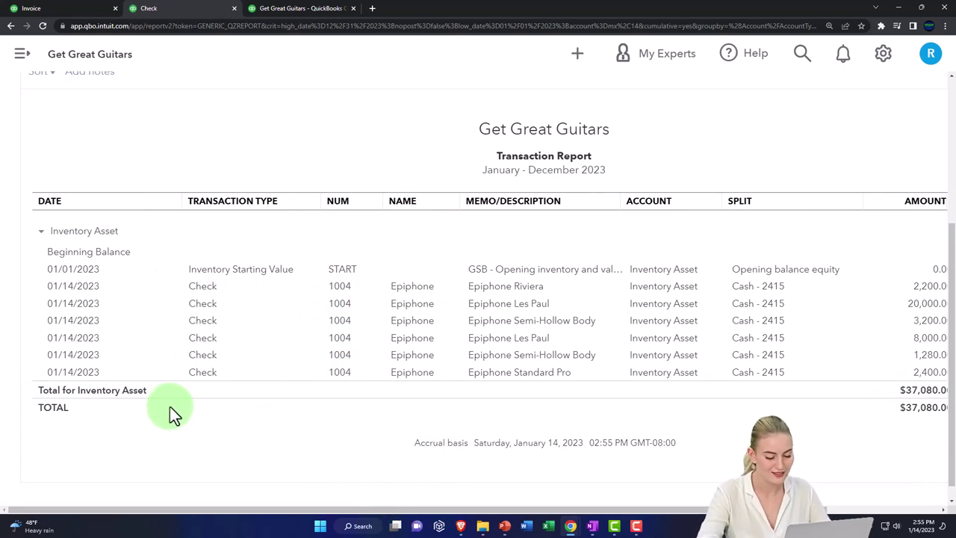
scroll(170, 409, up, 3)
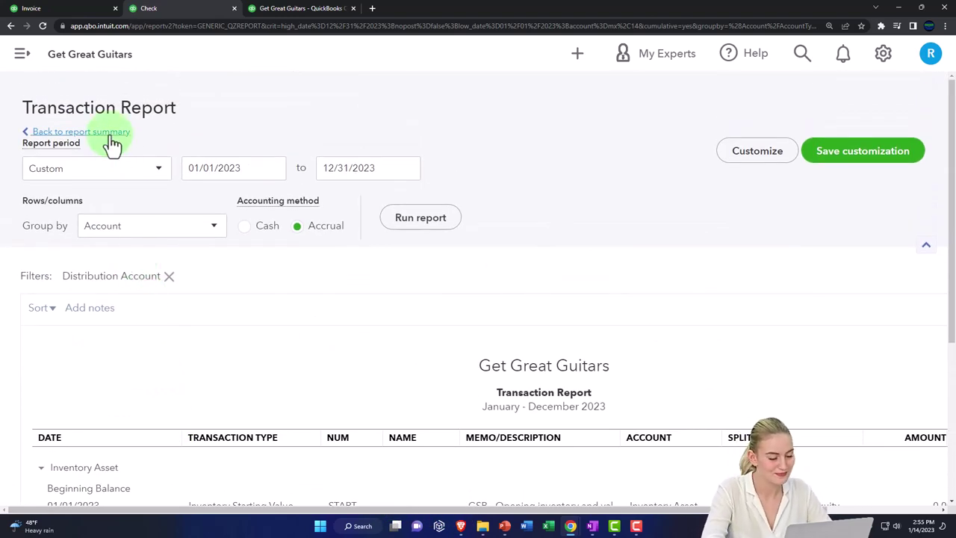
click(110, 142)
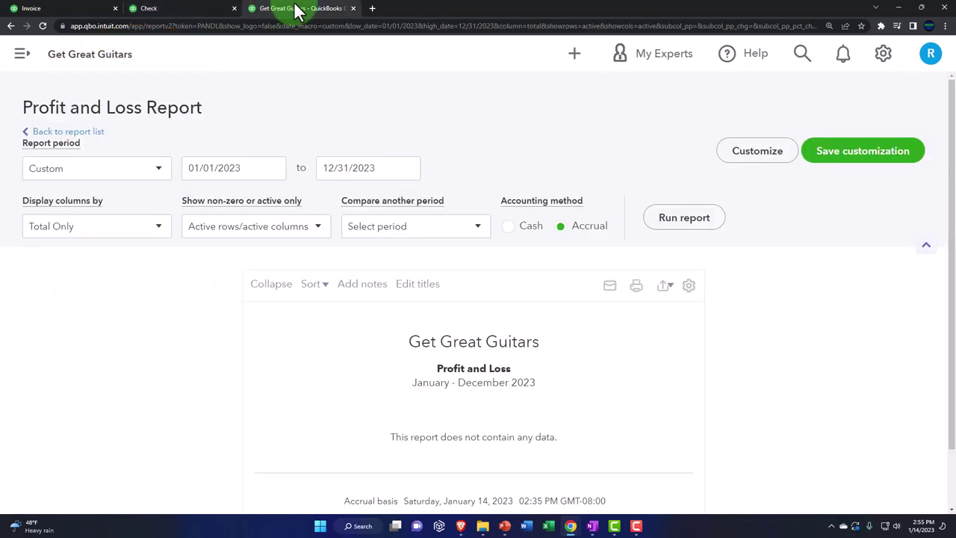
- Duplicate the Profit and Loss browser tab and open the Reports page in the copy
right_click(298, 9)
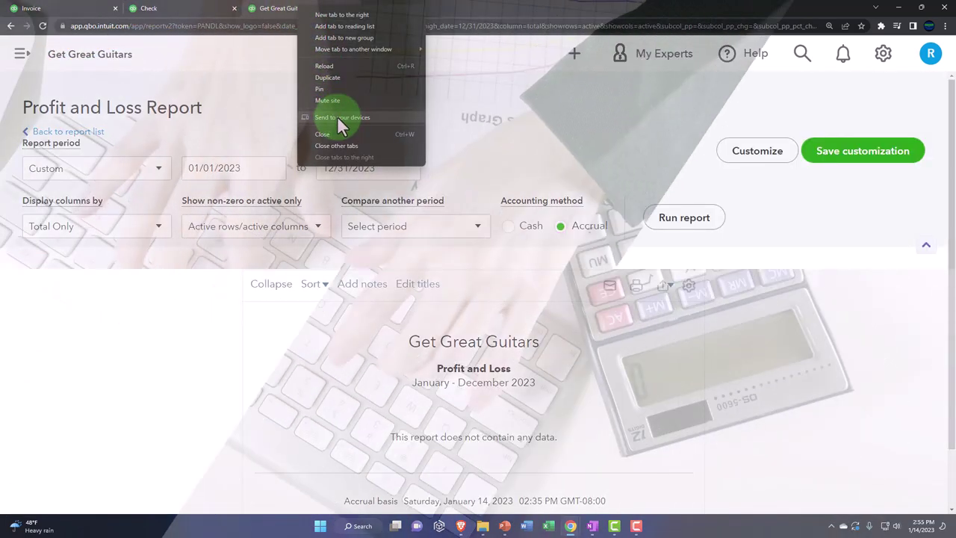
click(326, 78)
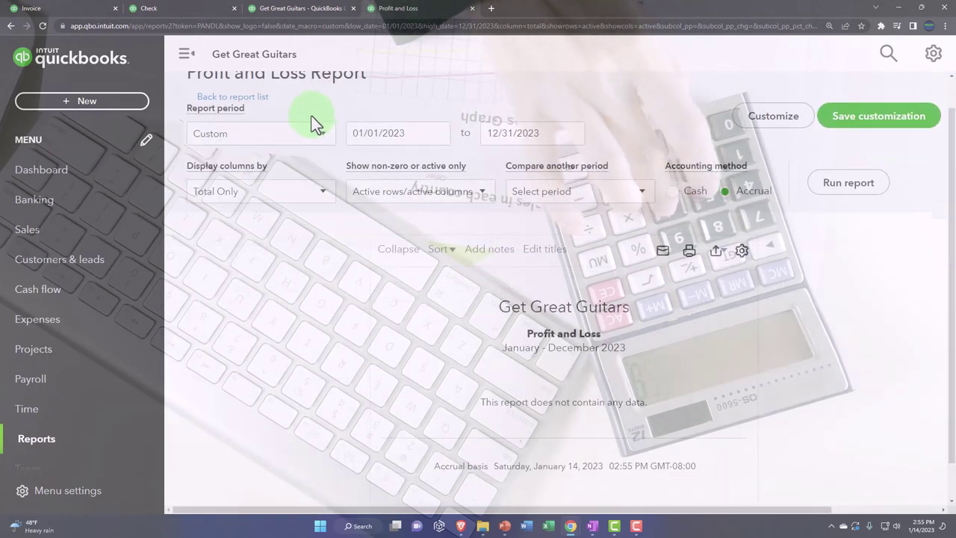
mouse_move(132, 179)
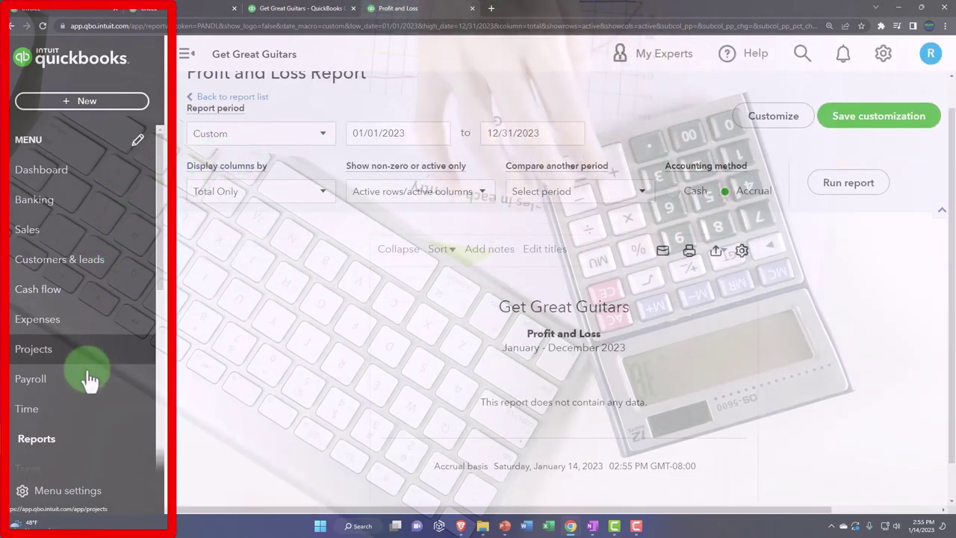
scroll(88, 381, down, 1)
click(81, 396)
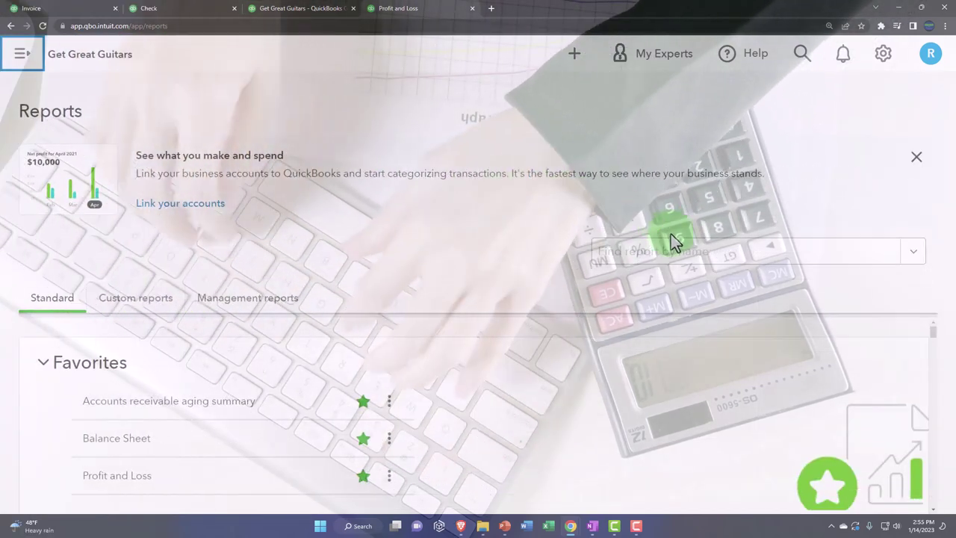
- Search the reports for "inven" and open the Inventory Valuation Summary
click(671, 253)
text(inven)
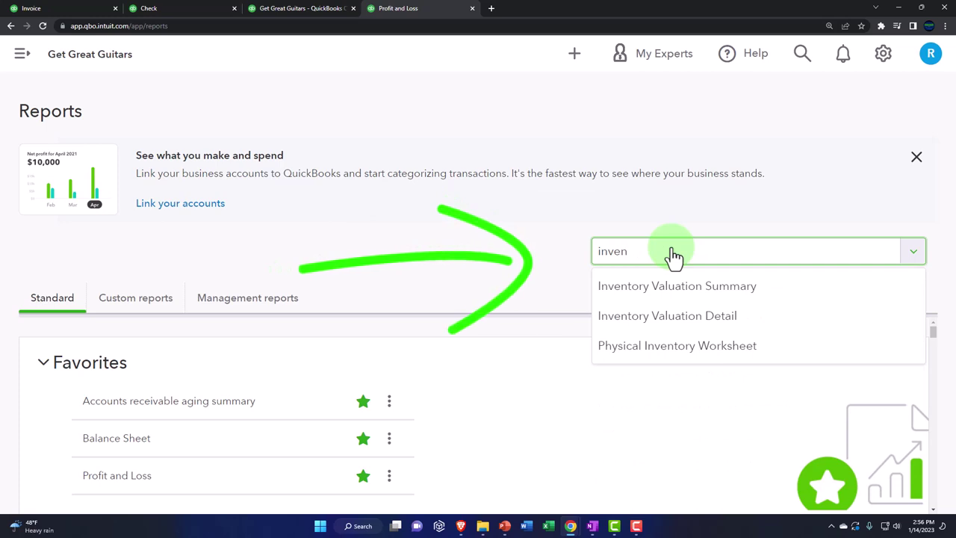
key(Down)
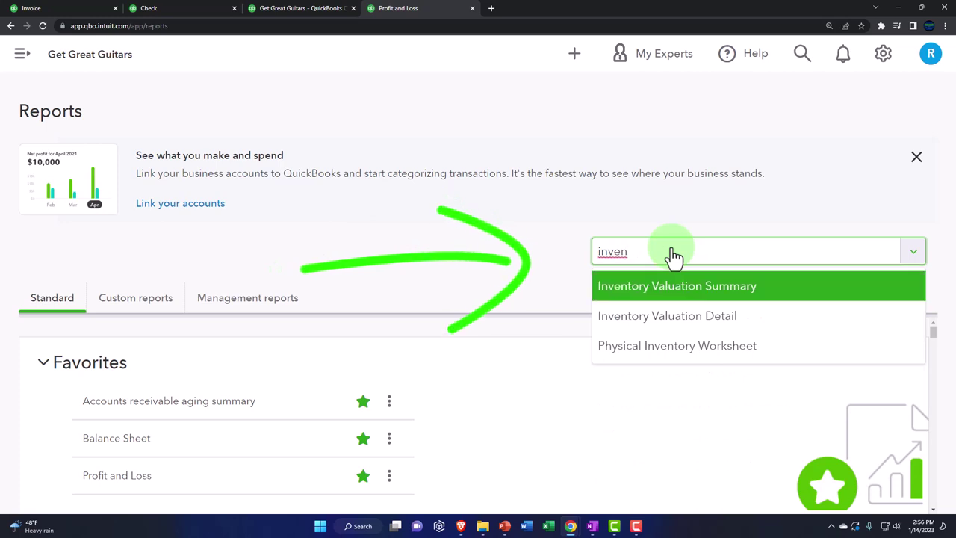
key(Return)
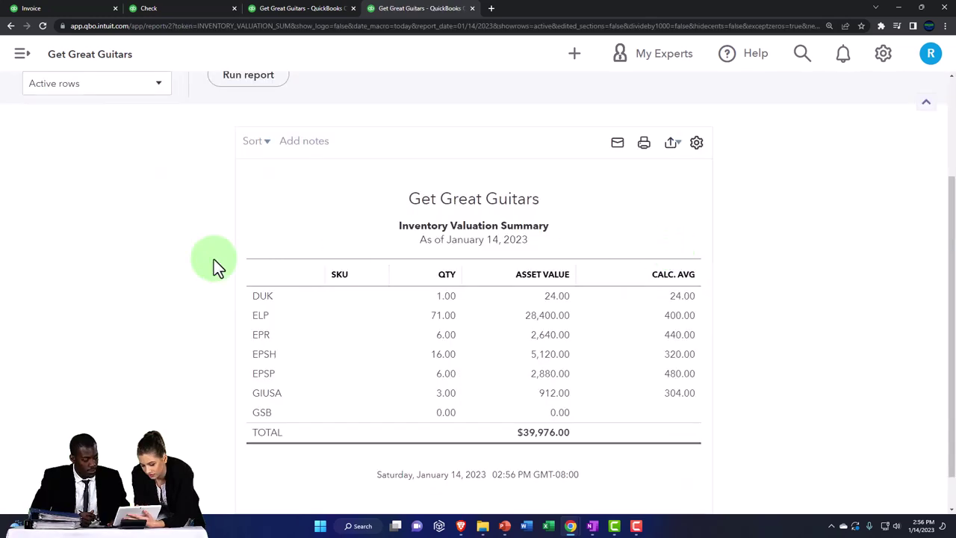
- Run the Inventory Valuation Summary as of 12/31/2023 and compare its total with Inventory Asset on the balance sheet
scroll(214, 259, up, 2)
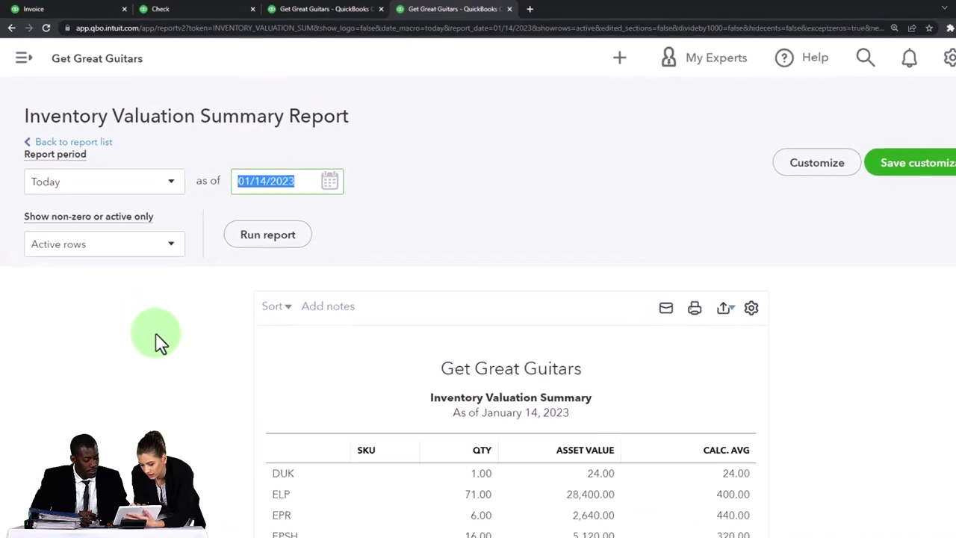
text(010123)
key(BackSpace)
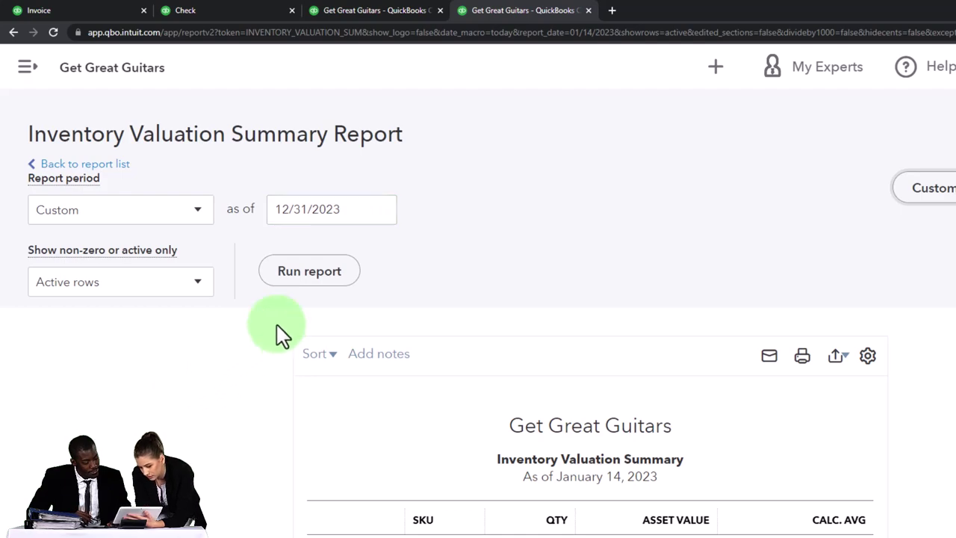
click(309, 270)
scroll(227, 267, down, 3)
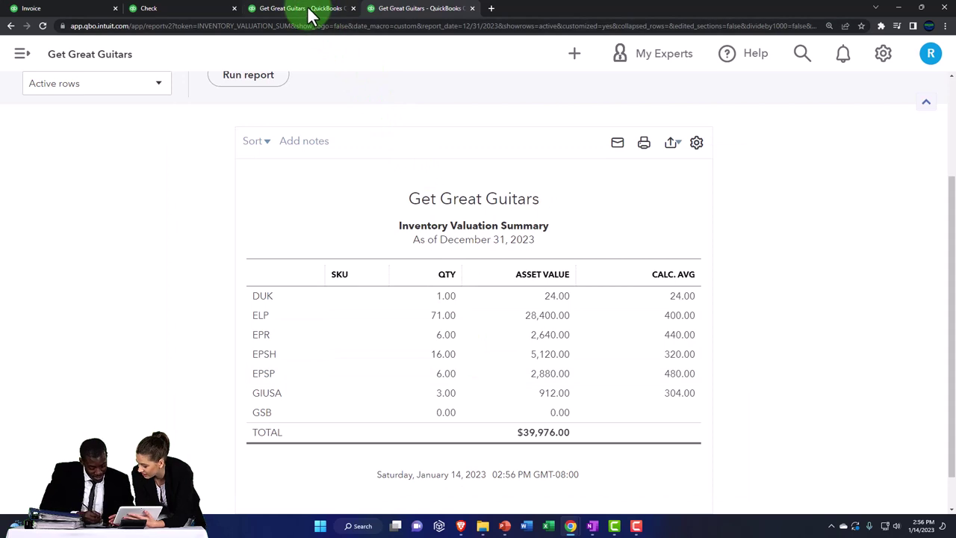
click(205, 8)
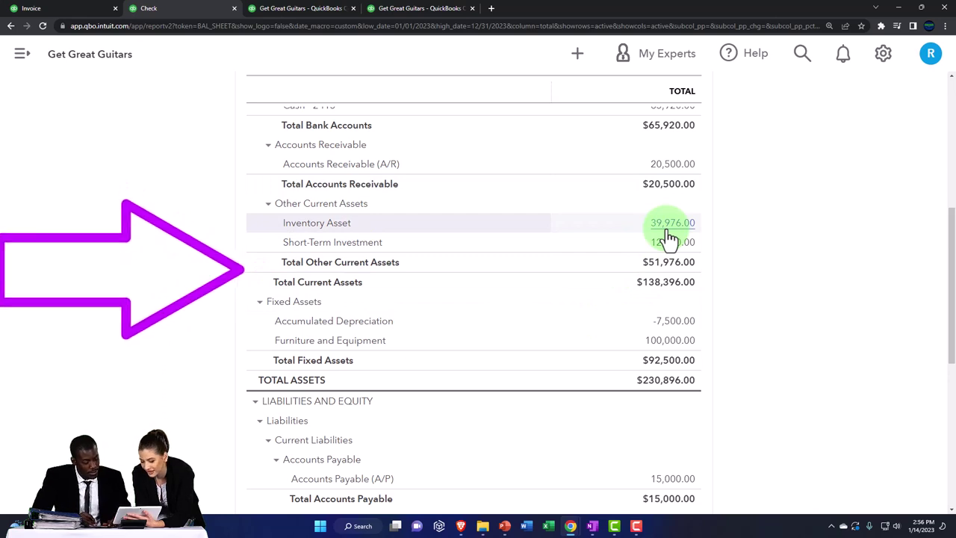
- Switch to the browser tab with the expense transactions and review the open purchase orders listed there
click(93, 11)
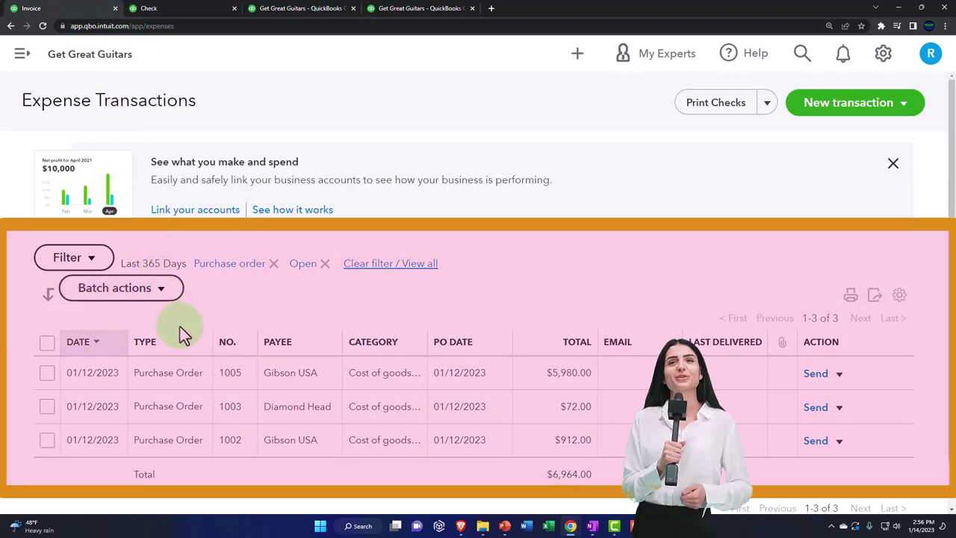
click(21, 54)
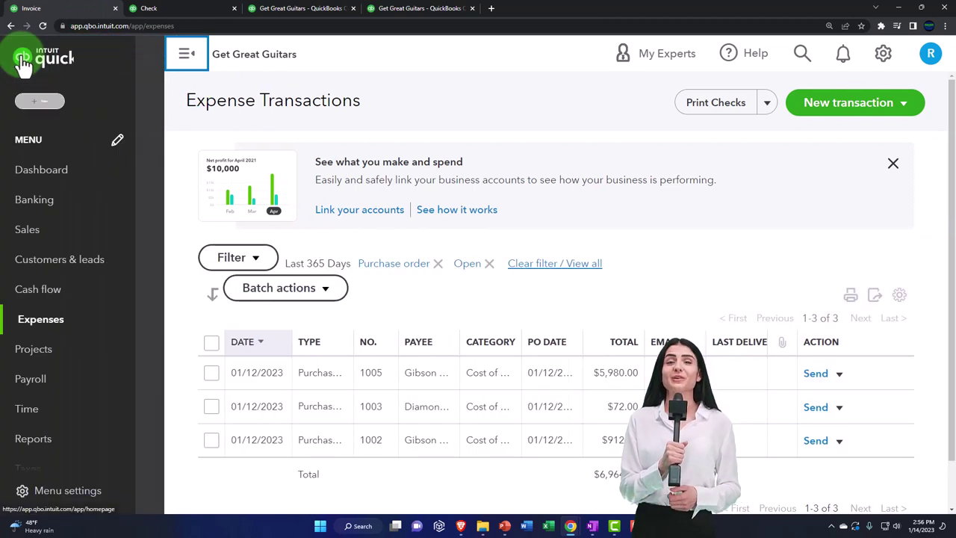
click(51, 322)
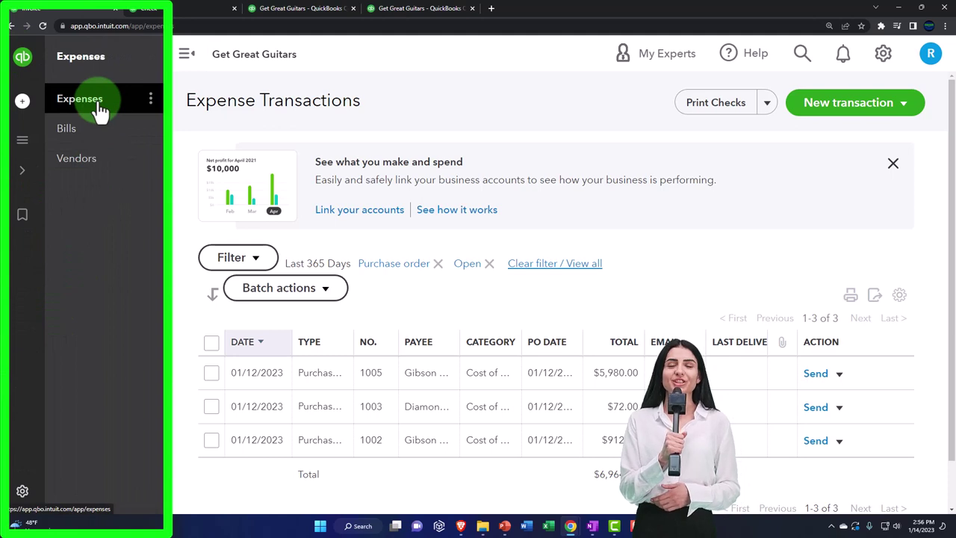
click(185, 54)
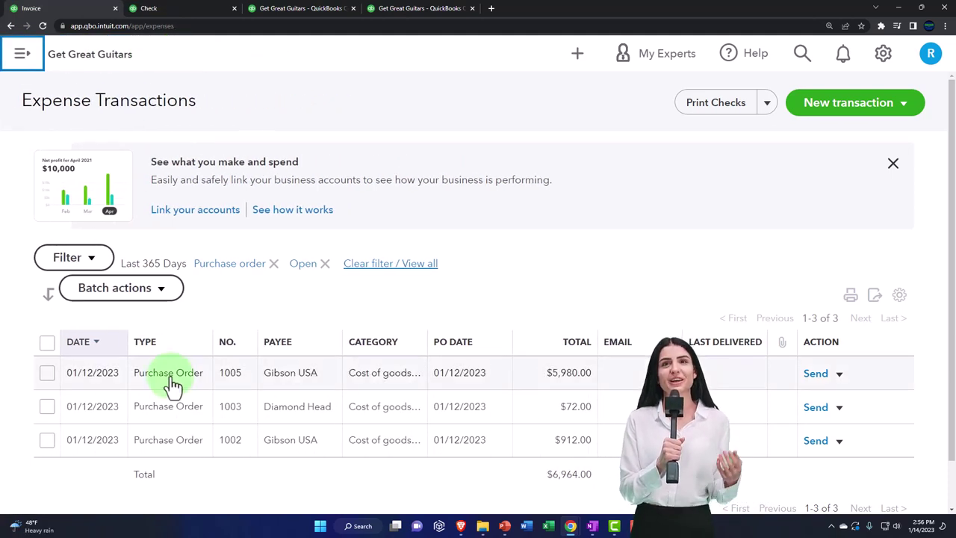
- Filter the expense transactions to show purchase orders with the status Closed from the last 365 days
click(96, 261)
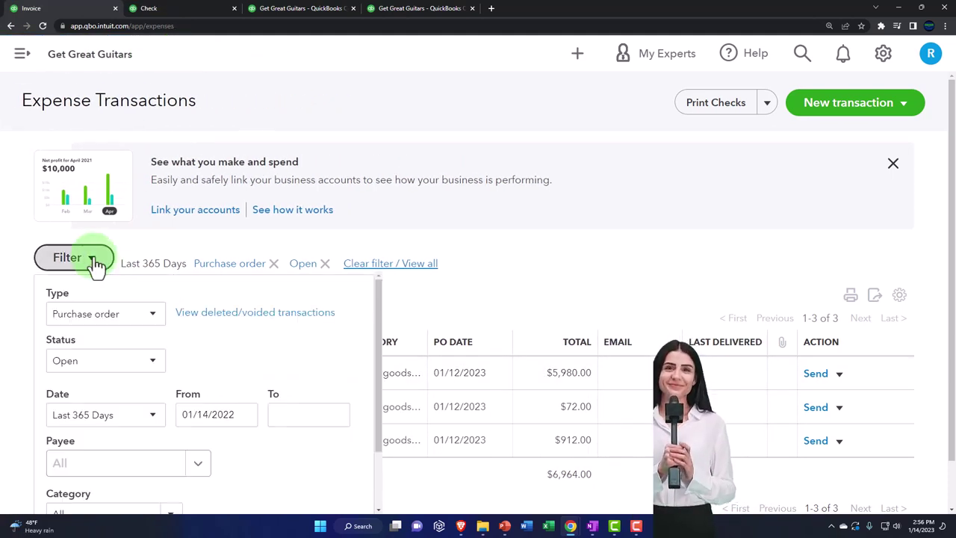
click(154, 361)
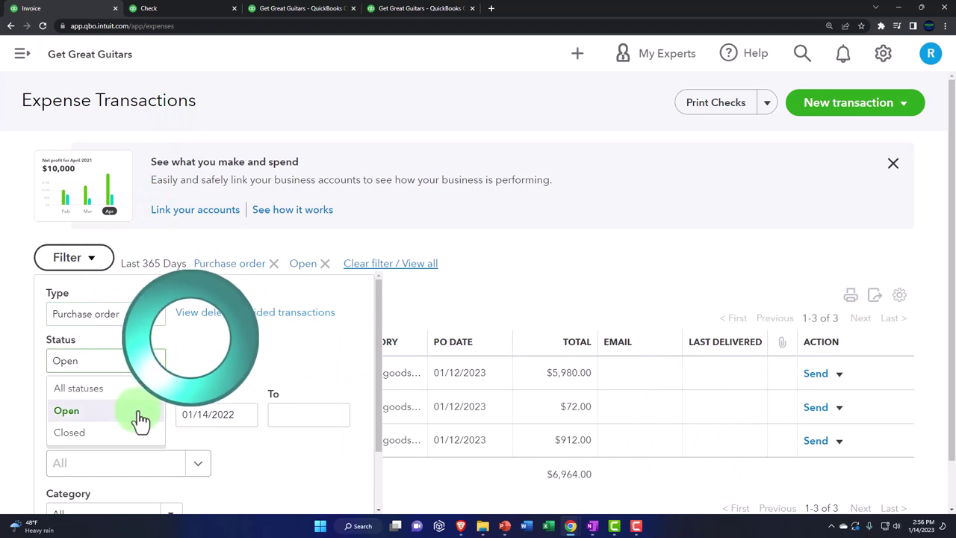
click(134, 434)
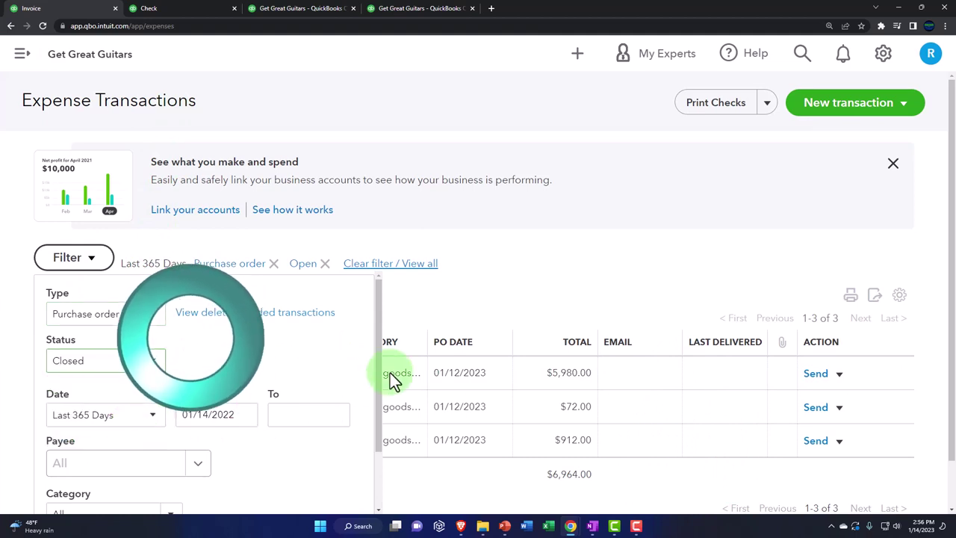
click(590, 278)
click(90, 260)
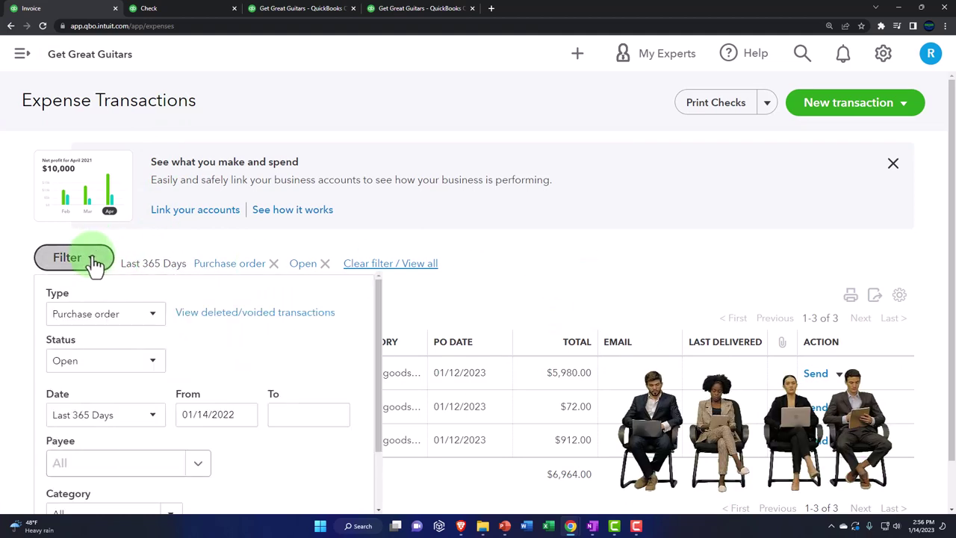
click(130, 363)
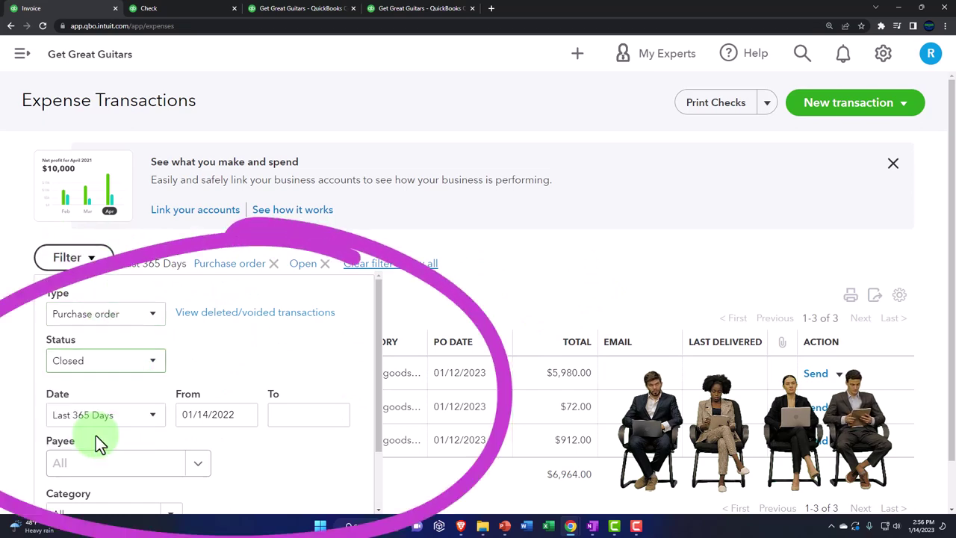
scroll(101, 442, down, 2)
click(332, 486)
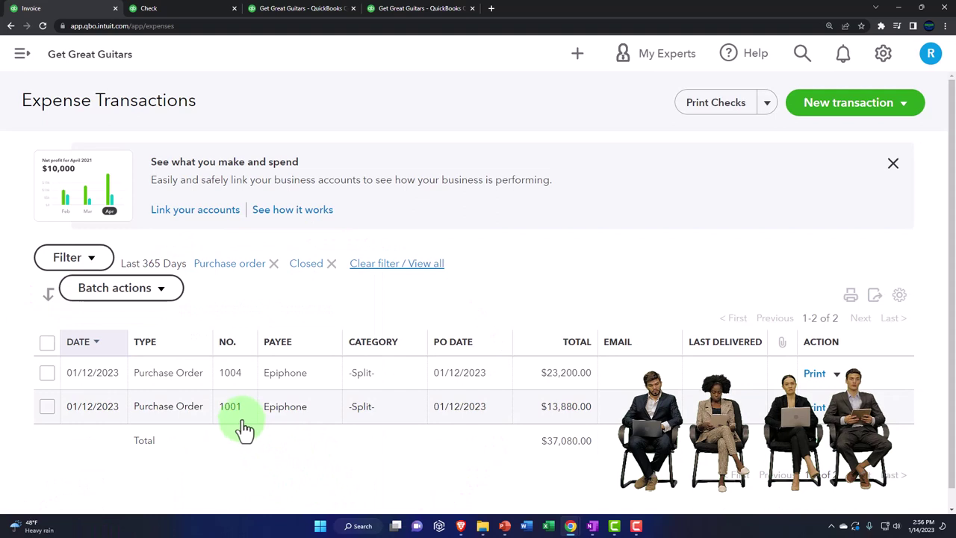
- Open the Vendors page and review the unbilled, unpaid and paid summary and the vendors with open purchase orders
click(22, 55)
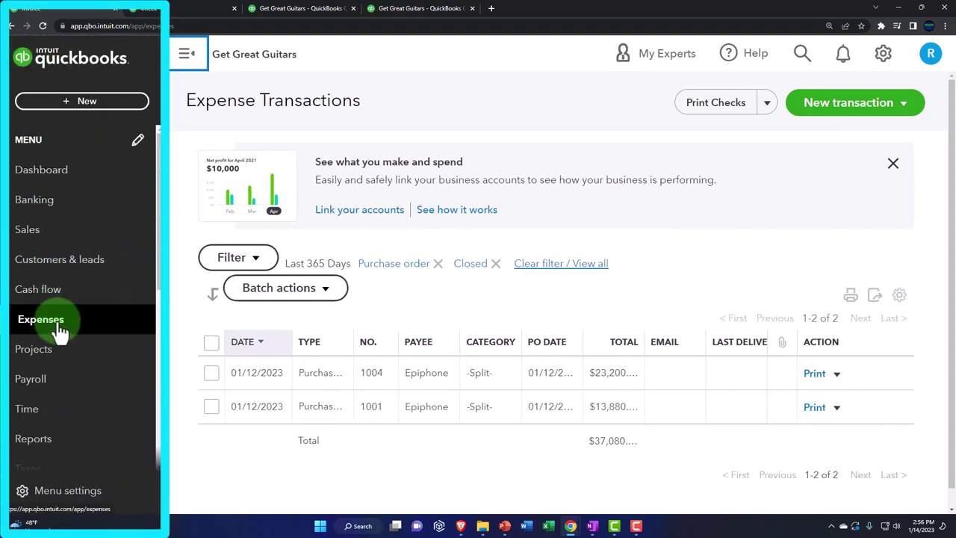
click(60, 332)
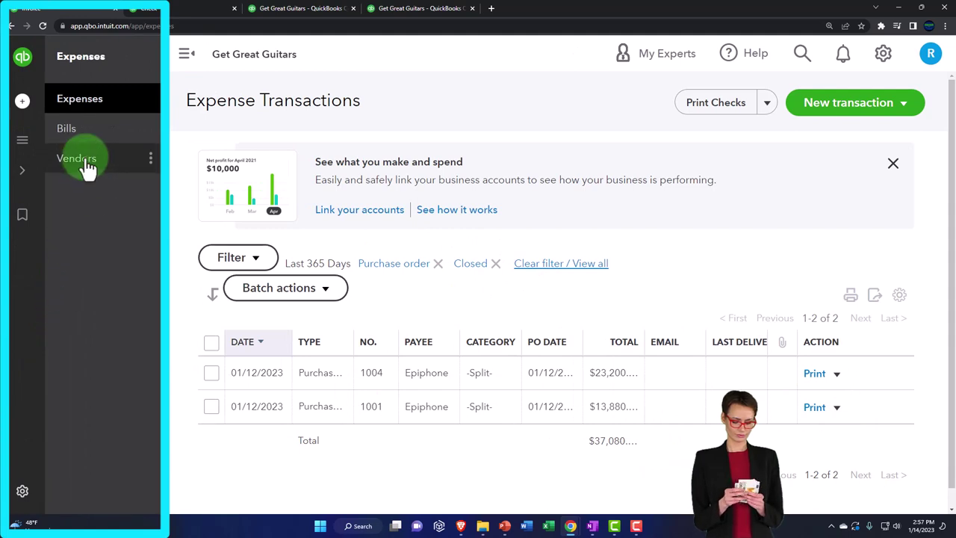
click(82, 161)
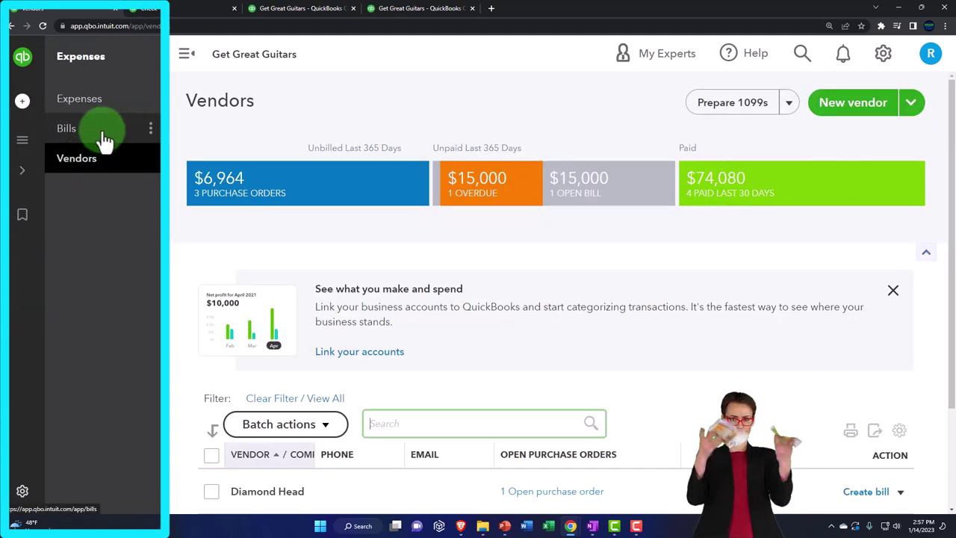
click(186, 53)
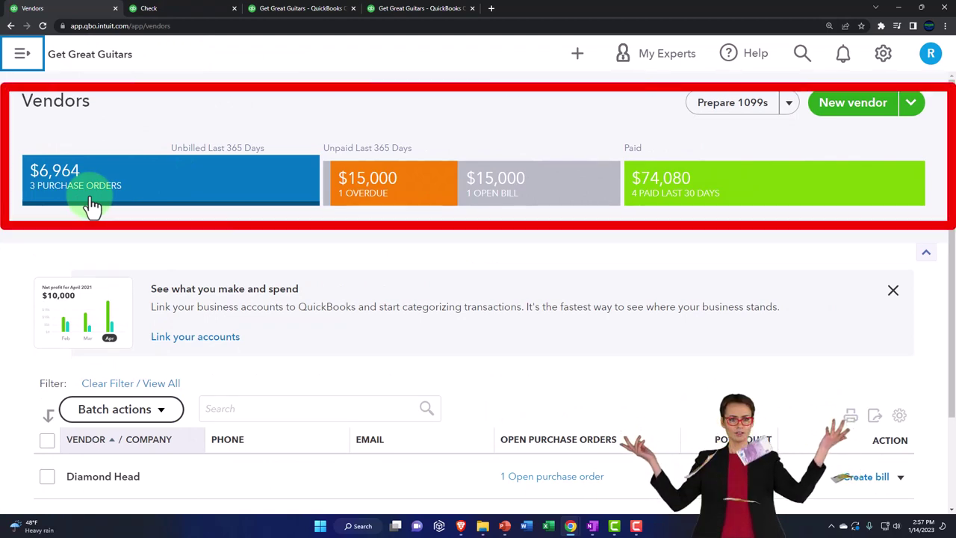
scroll(96, 211, down, 1)
scroll(95, 213, down, 1)
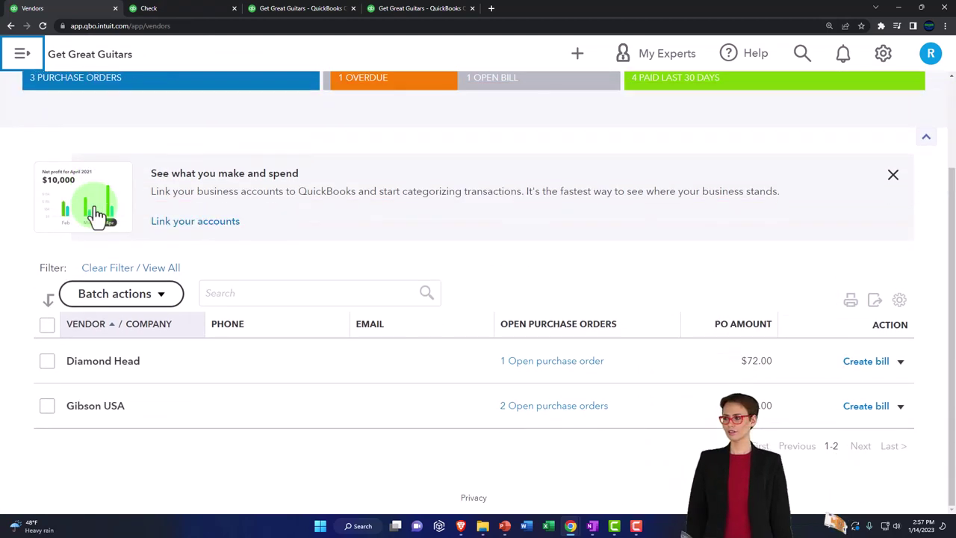
- Clear the vendor list filter to show all vendors and open Epiphone's vendor record
click(106, 270)
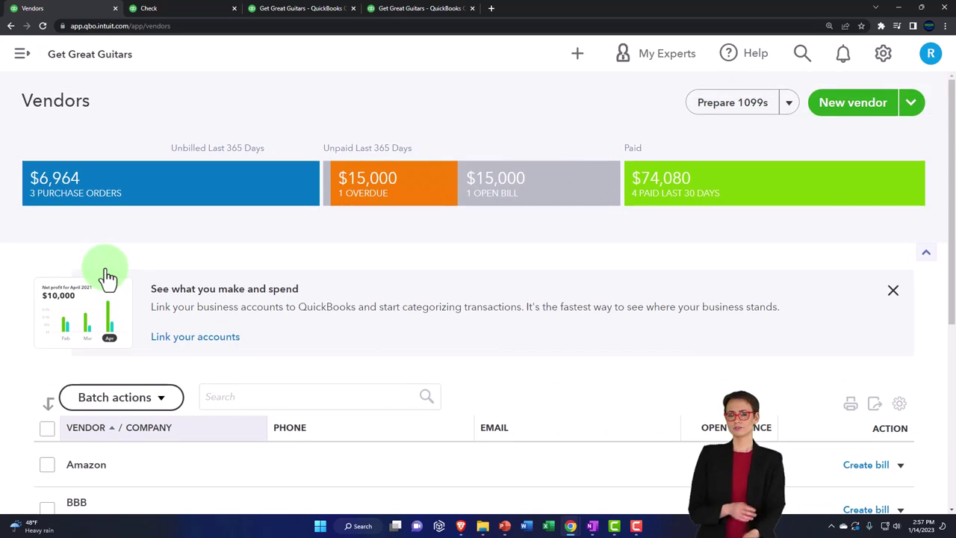
scroll(105, 273, down, 3)
scroll(106, 276, down, 2)
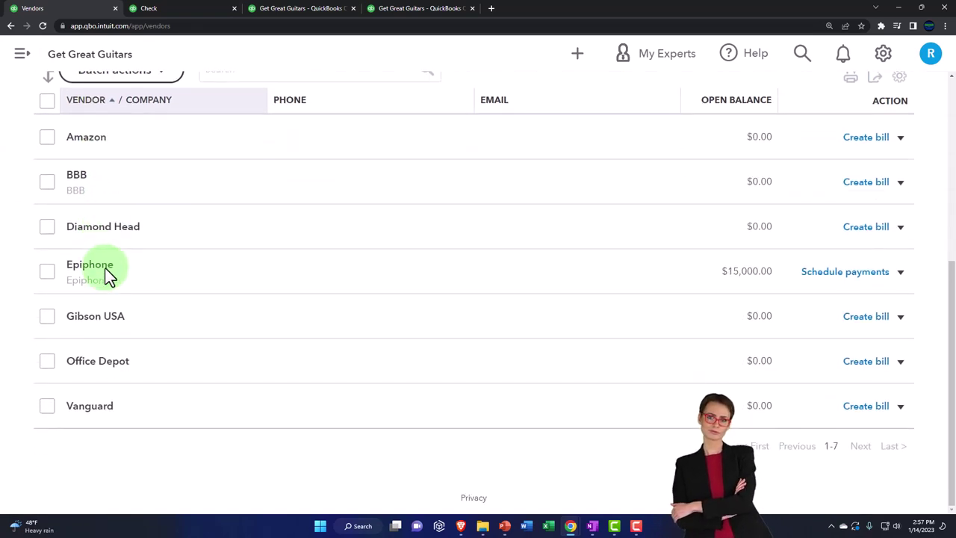
click(103, 277)
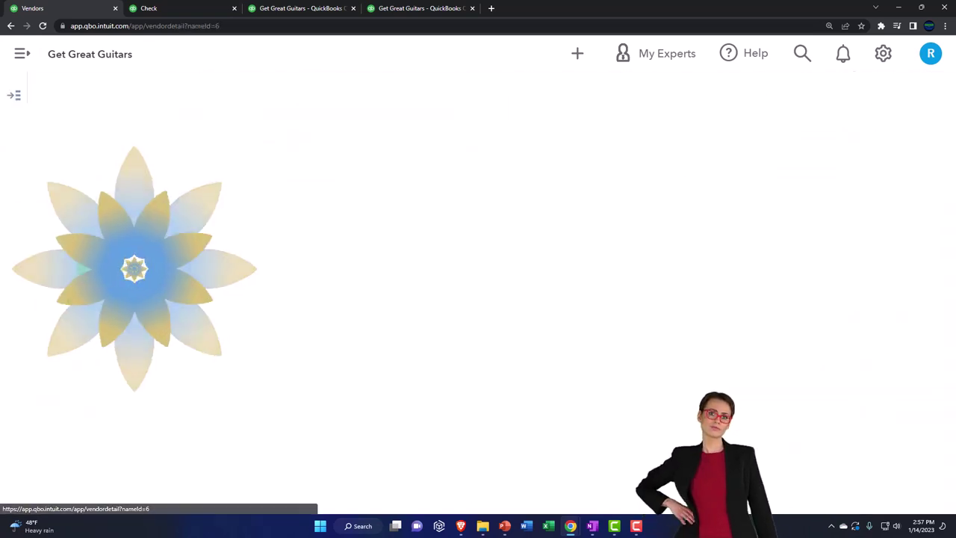
- Inspect the linked check and status options of Epiphone's purchase order #1004 and close it without changes
scroll(207, 351, down, 1)
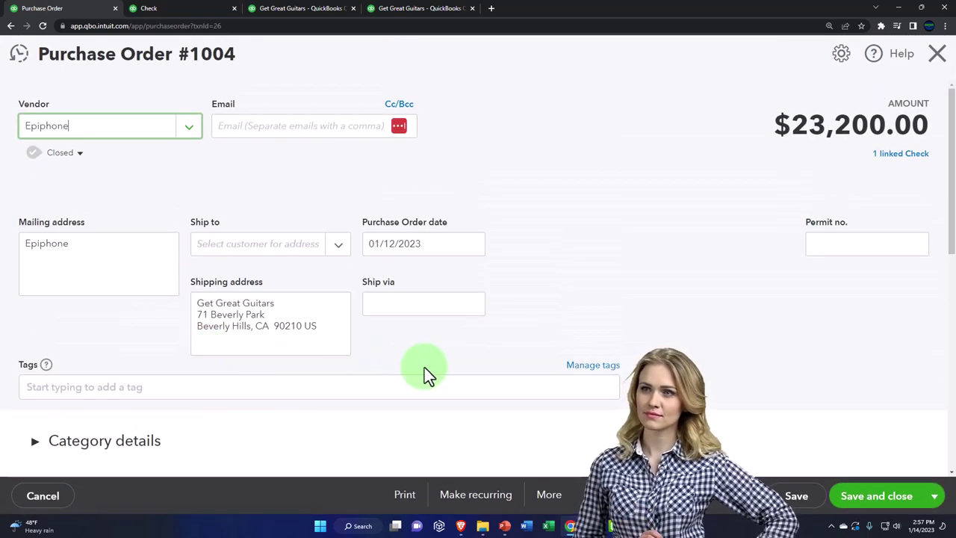
click(888, 160)
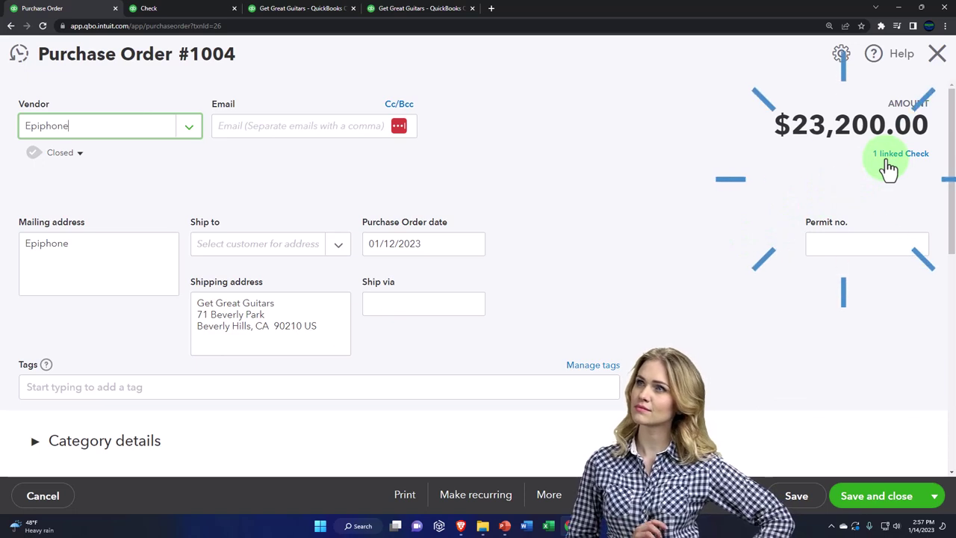
click(82, 155)
click(83, 182)
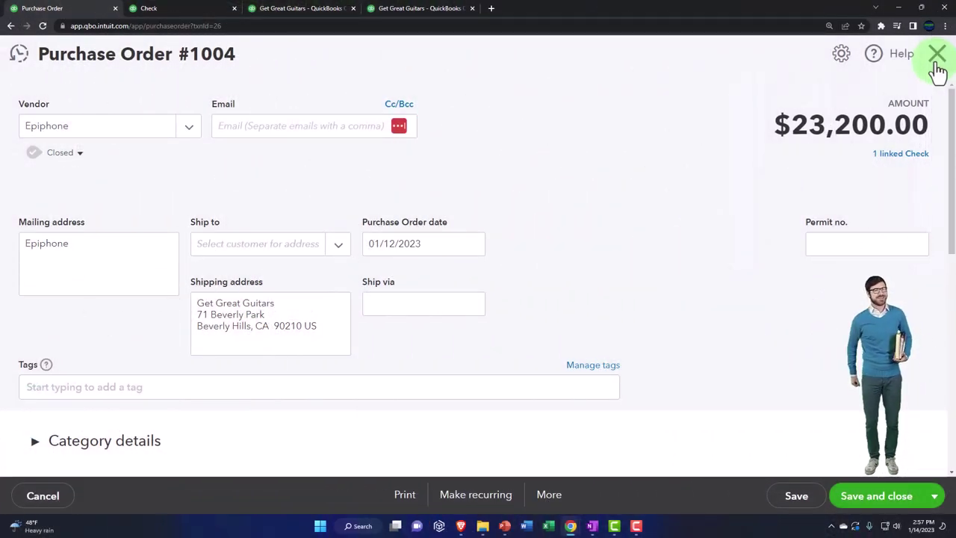
click(937, 60)
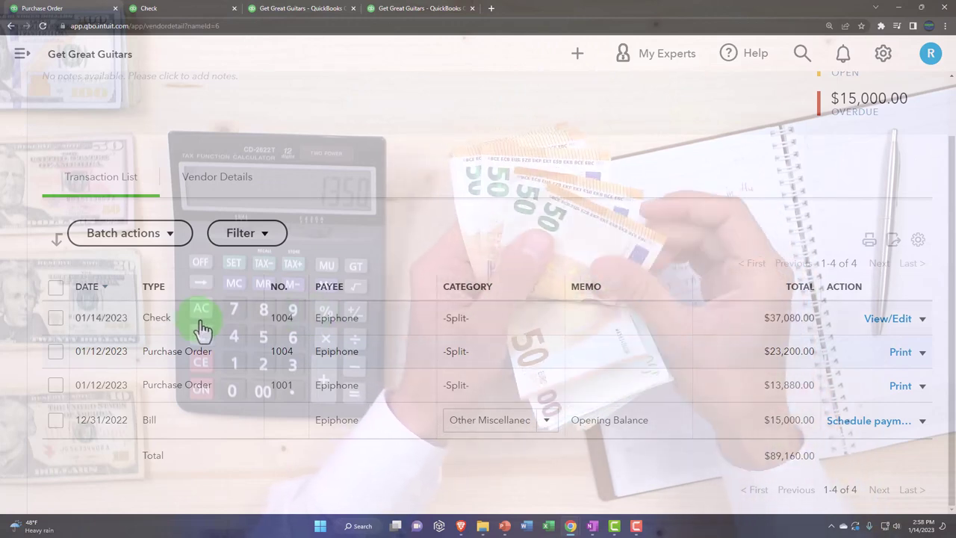
- Return to the Vendors page, open Gibson USA's record and view the actions available for purchase order 1005
click(21, 56)
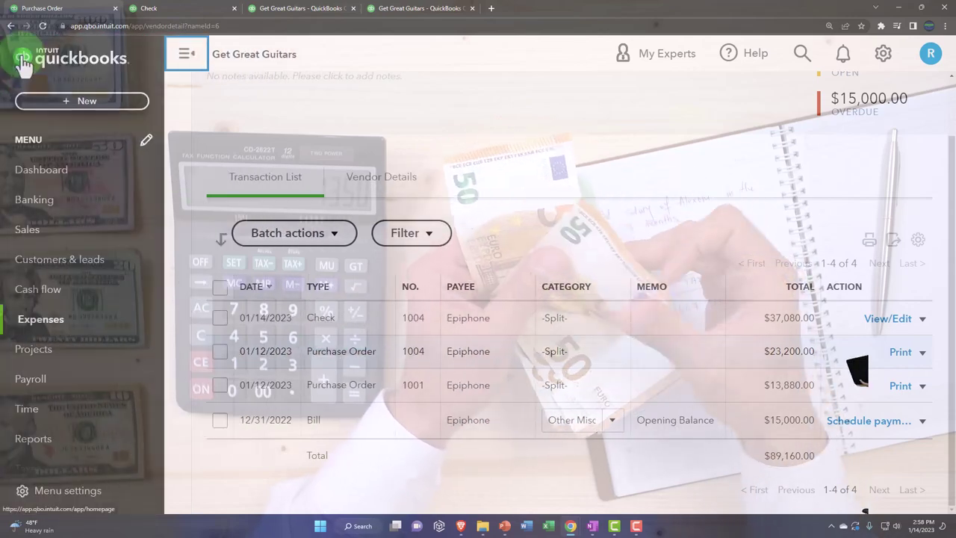
click(50, 327)
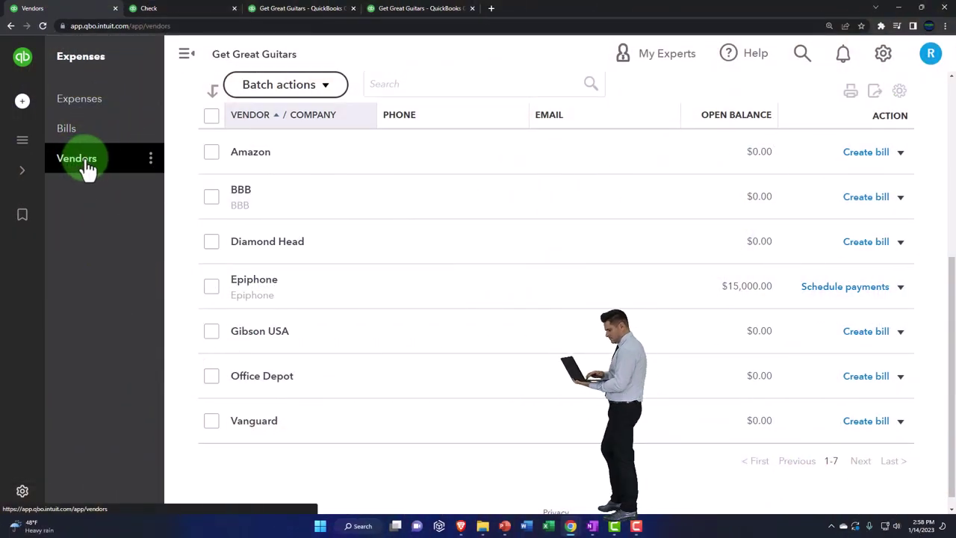
click(186, 56)
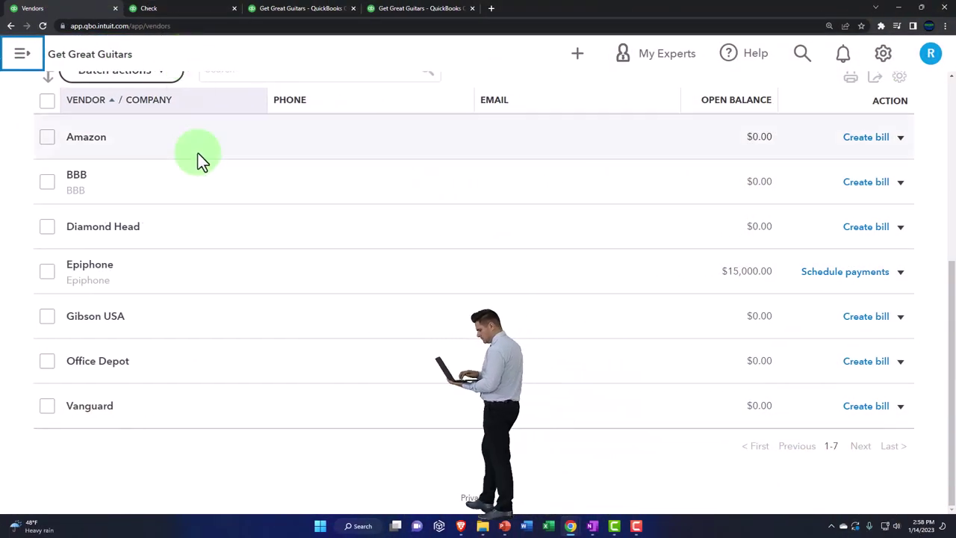
click(103, 321)
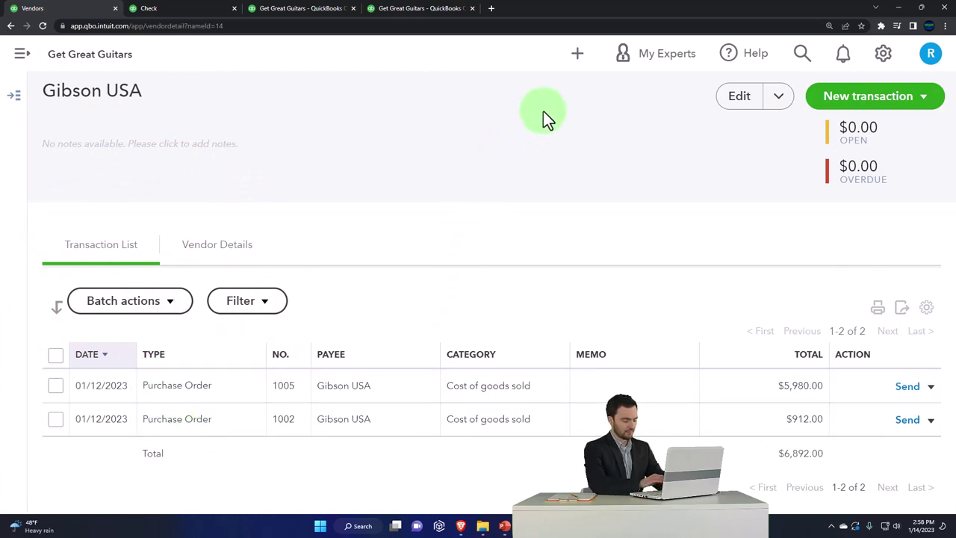
click(932, 387)
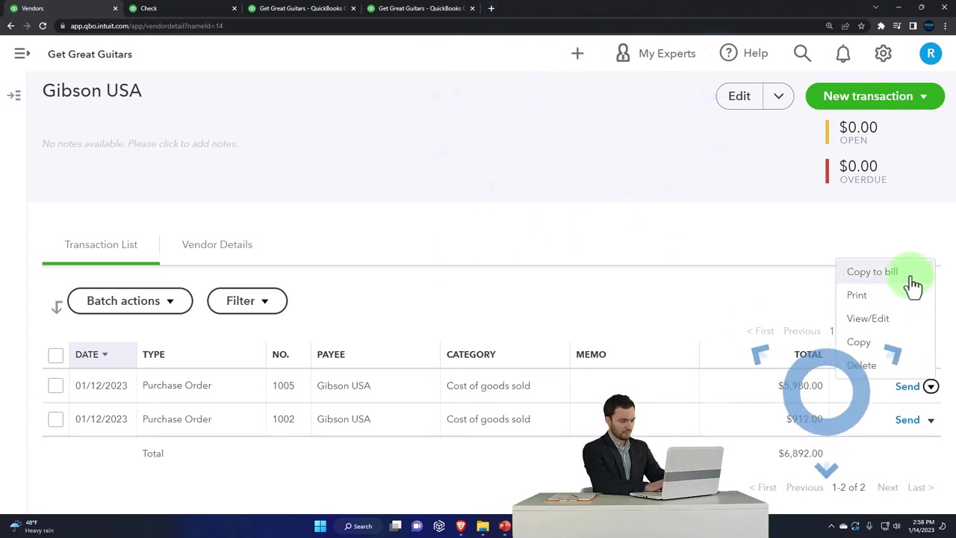
- Create a new check with Gibson USA as the payee
click(576, 55)
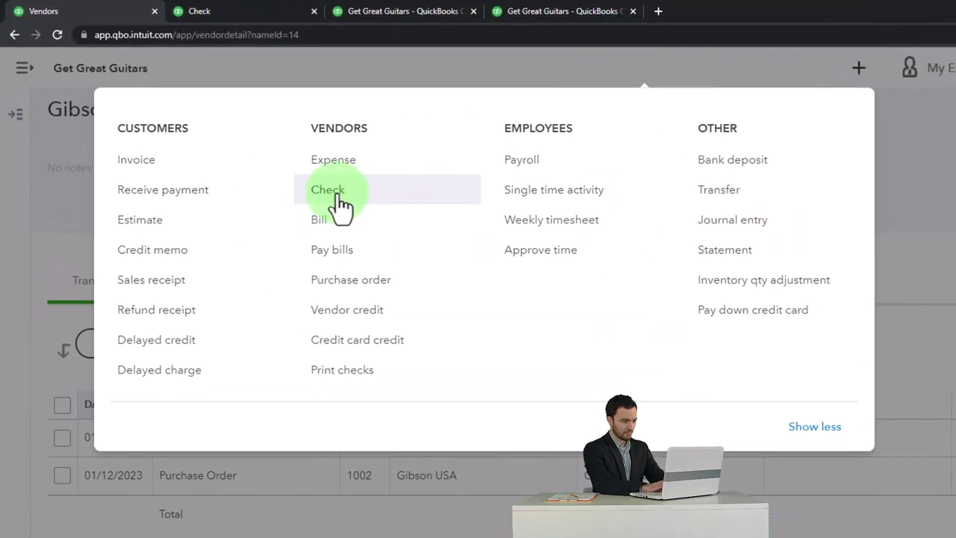
click(337, 193)
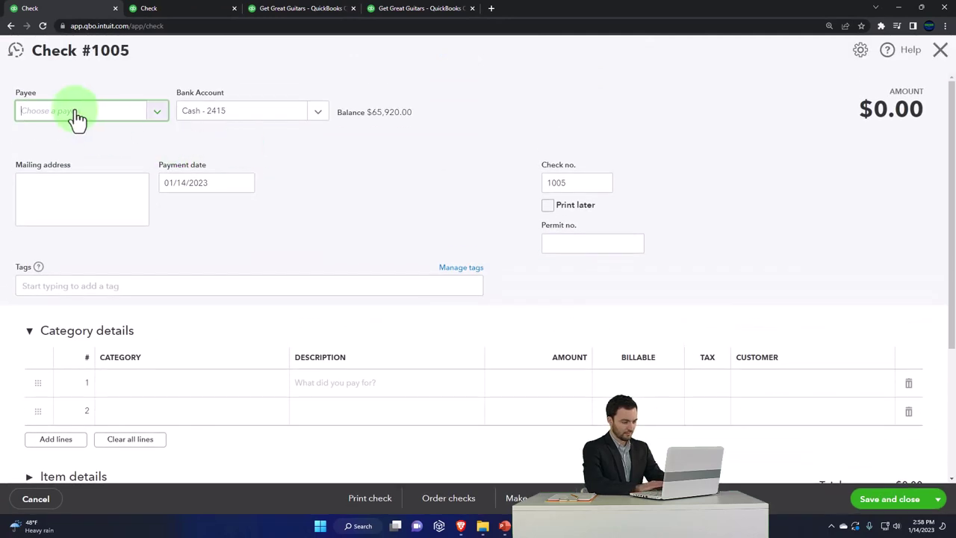
click(78, 115)
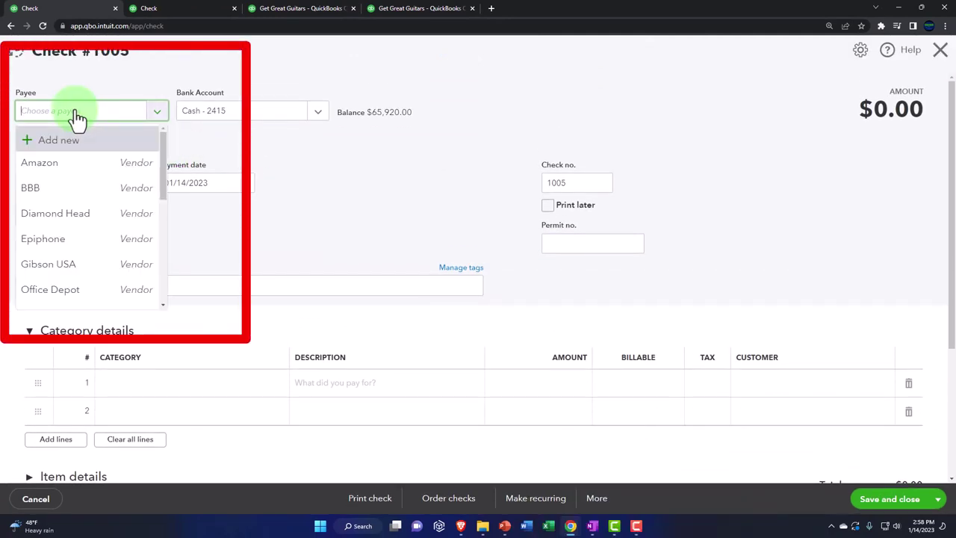
text(gi)
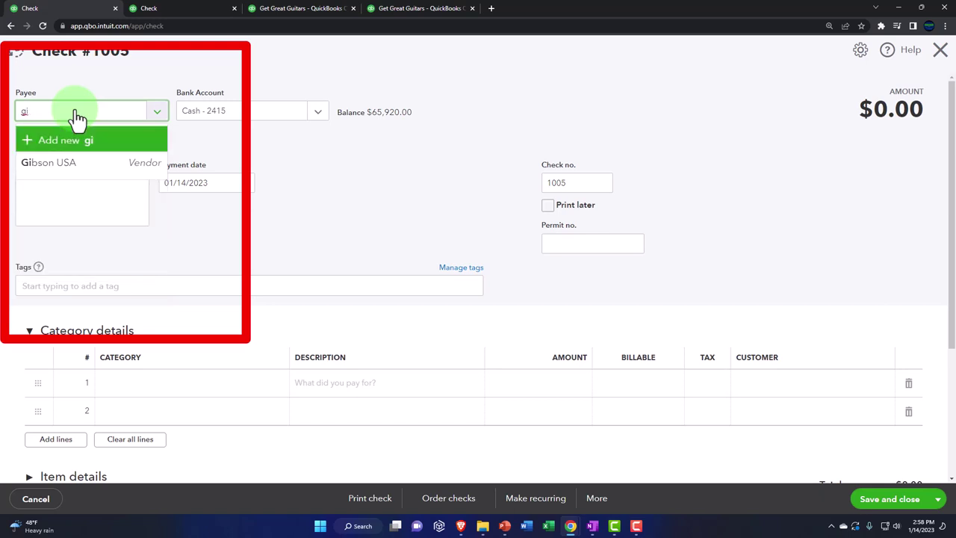
key(Down)
key(Tab)
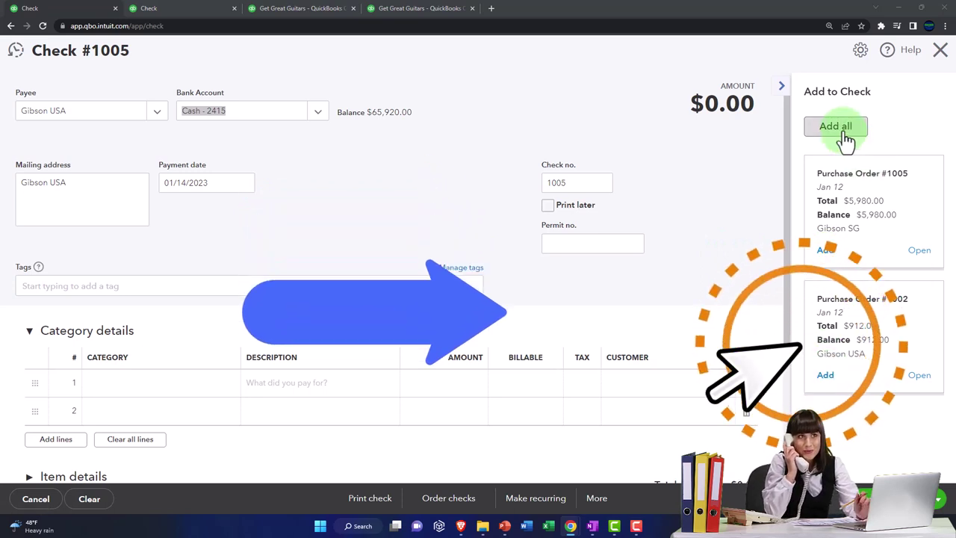
- Add all of Gibson USA's suggested purchase orders to the check, keeping the payee, and go to the payment date
click(843, 136)
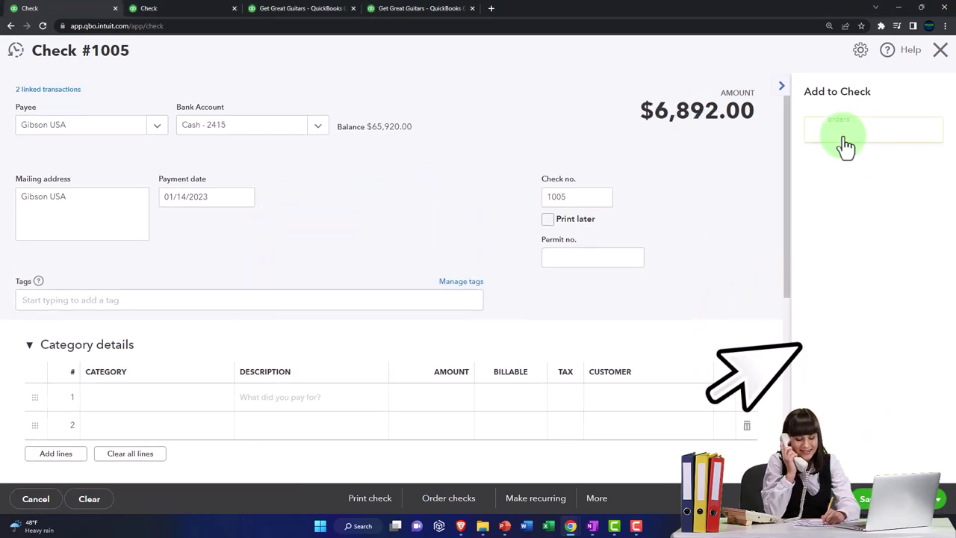
click(90, 134)
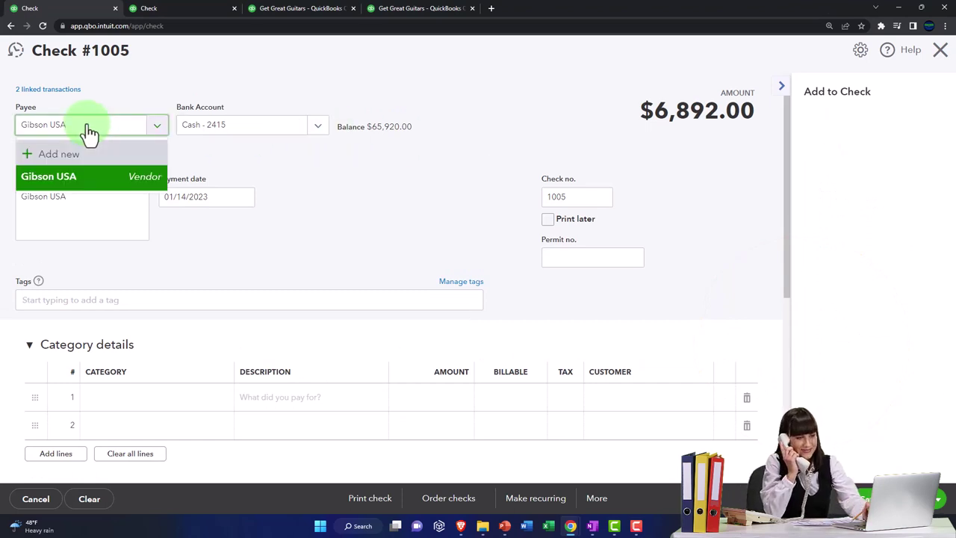
key(Tab)
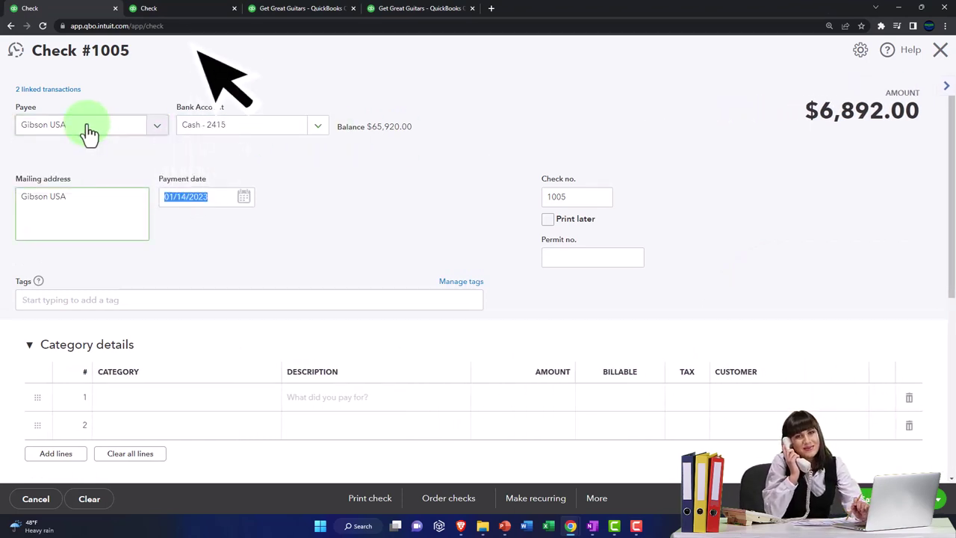
- Set the Gibson USA check's payment date to 01/15/2023 and collapse its category details
key(Tab)
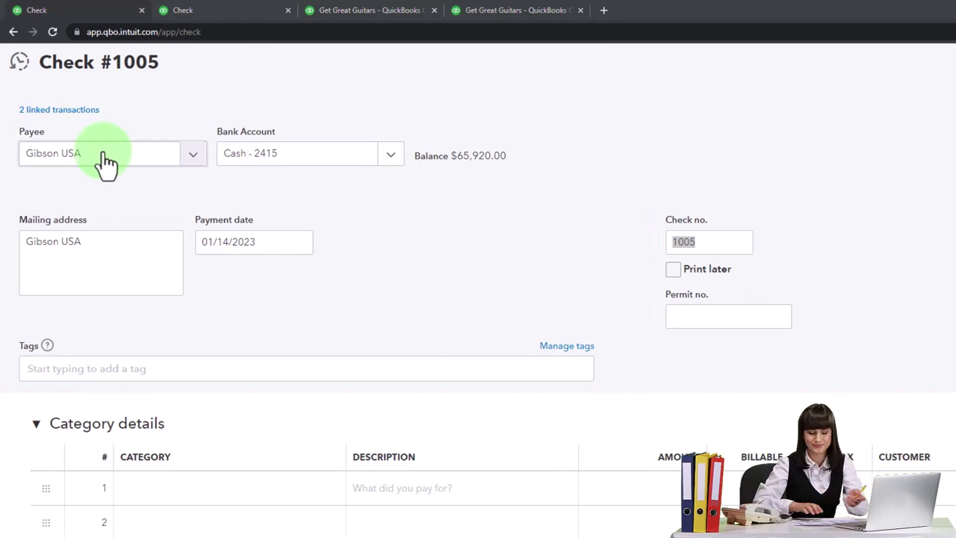
click(276, 238)
scroll(252, 289, down, 2)
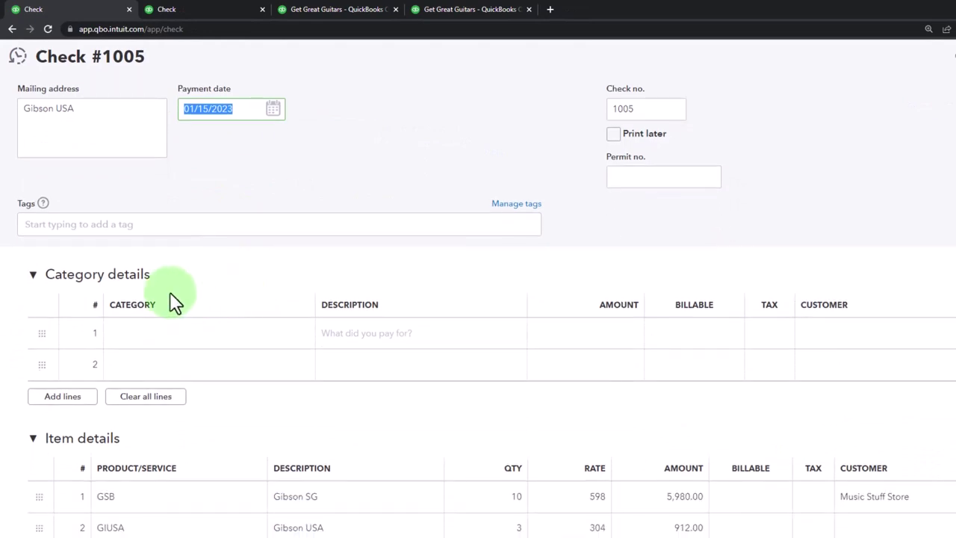
click(34, 275)
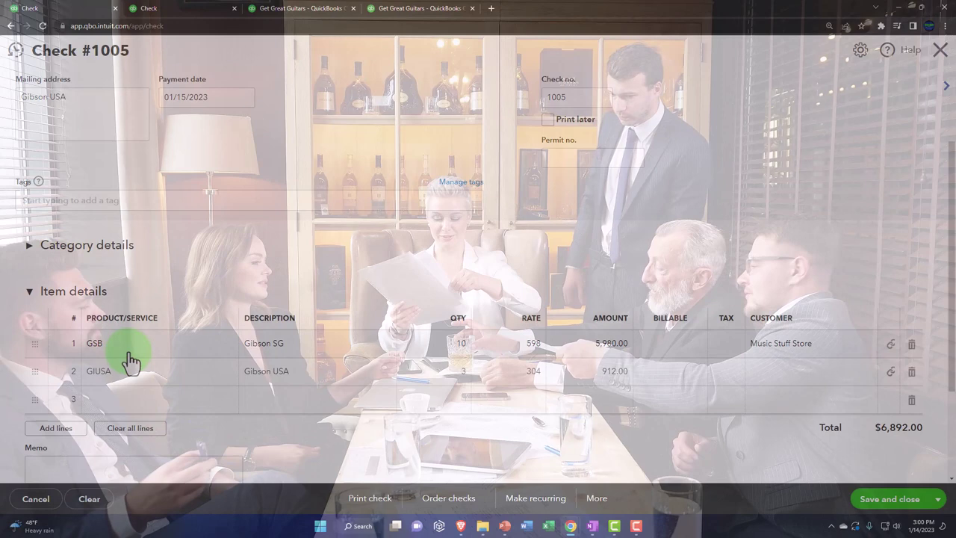
- Mark the check's GSB item line for Music Stuff Store as billable and taxable, and save the check
scroll(131, 360, down, 1)
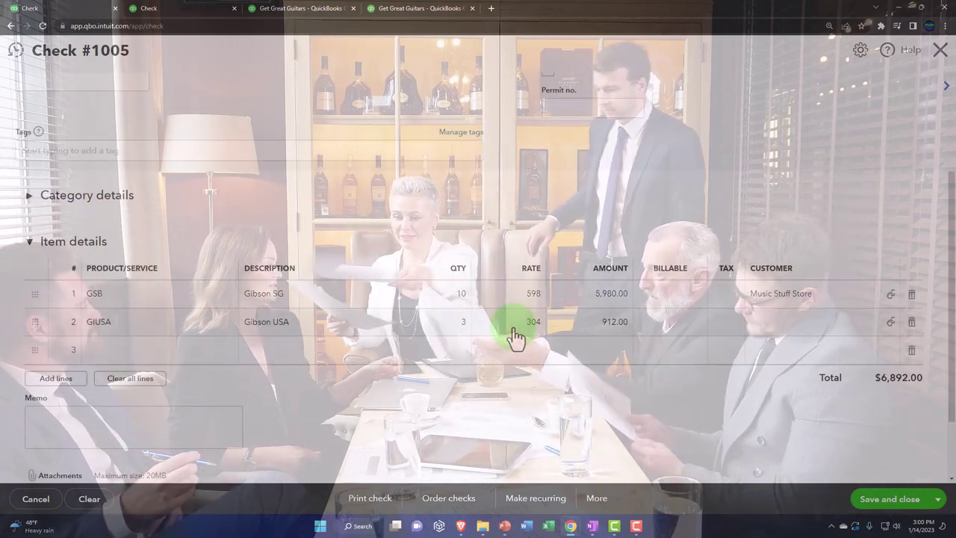
click(773, 307)
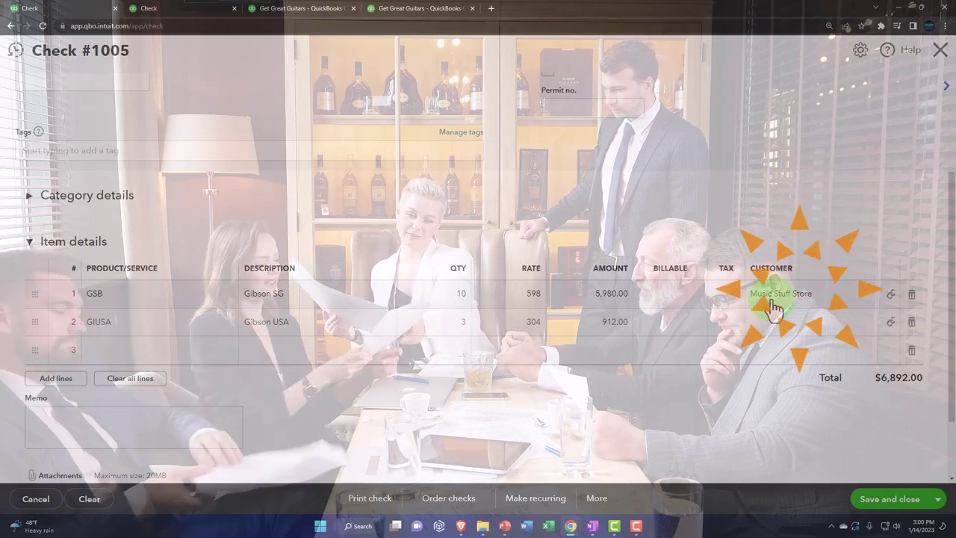
click(685, 304)
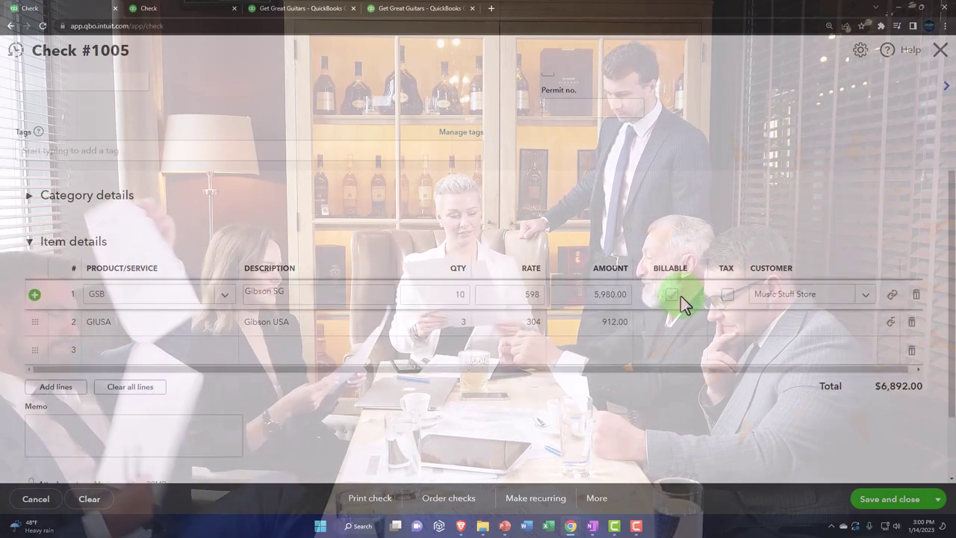
click(726, 296)
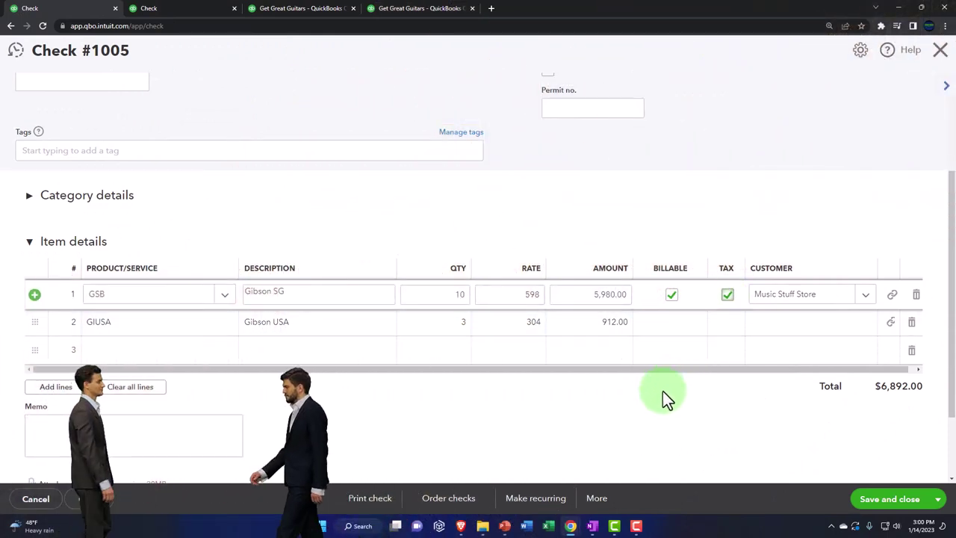
click(637, 420)
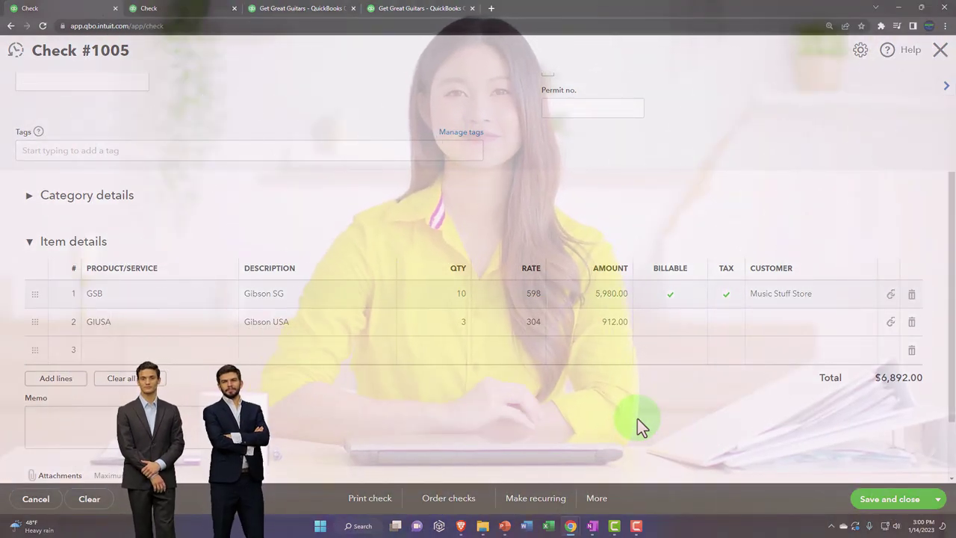
- Rerun the 2023 Balance Sheet report and enlarge it for reading
scroll(644, 429, down, 1)
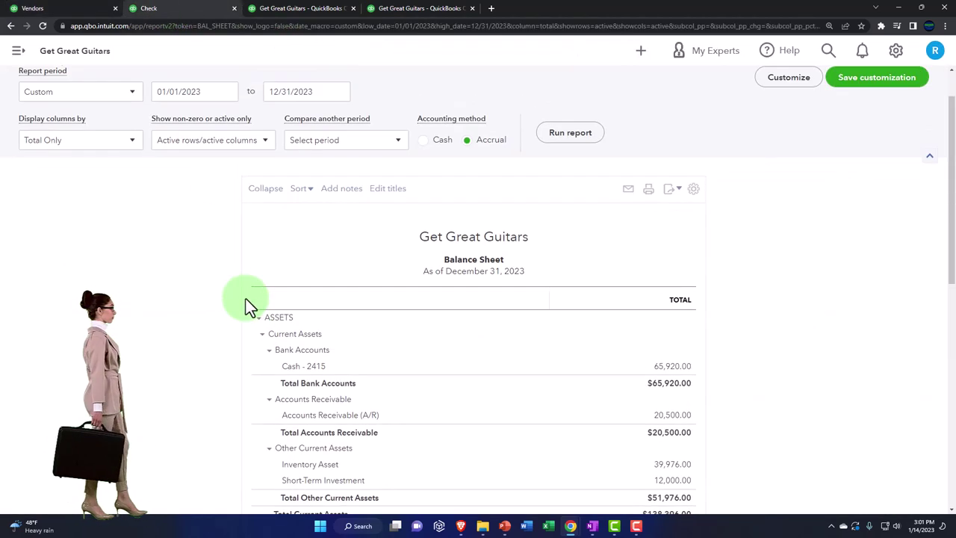
scroll(246, 298, up, 1)
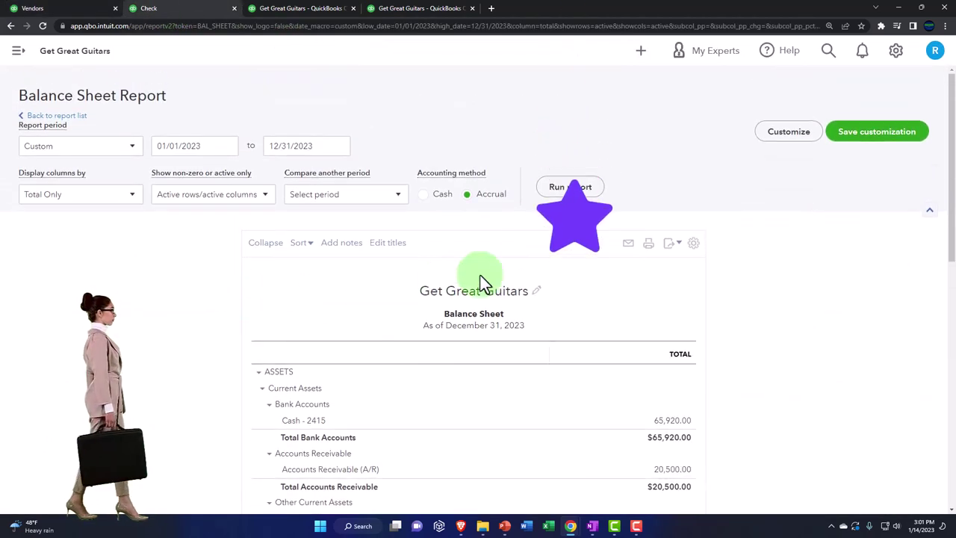
scroll(542, 314, down, 2)
key(ctrl+plus)
key(ctrl+plus)
key(ctrl+plus)
key(ctrl+plus)
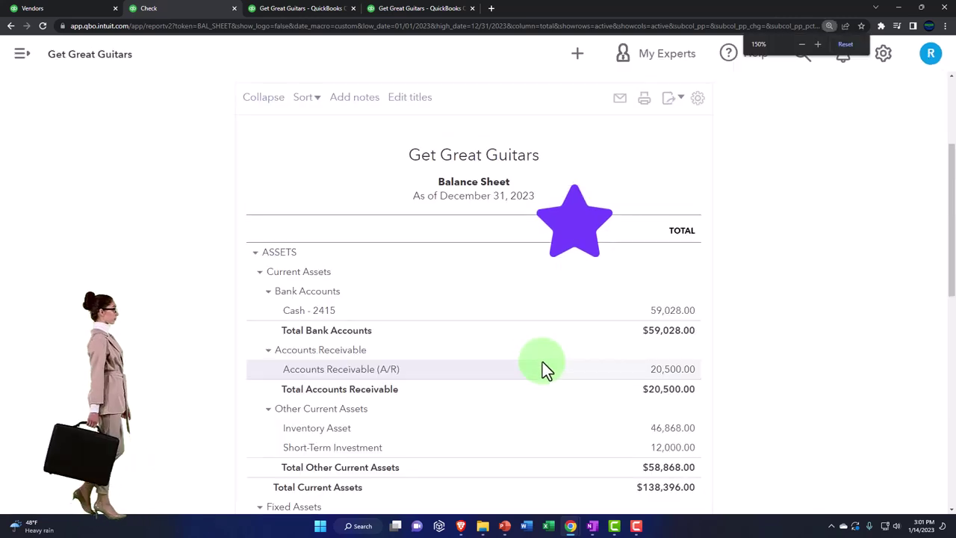
- Open the transaction detail behind the Cash - 2415 balance and look through its entries
click(715, 357)
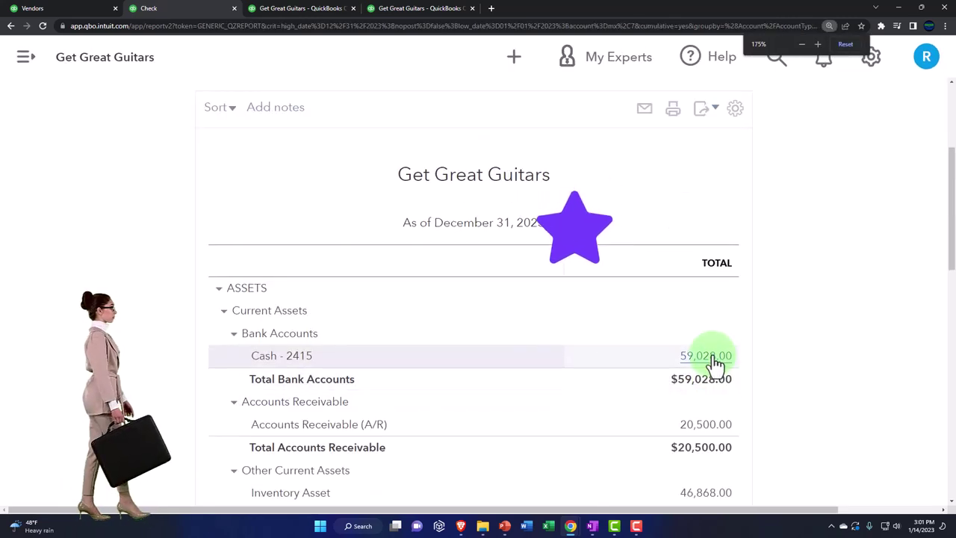
scroll(572, 373, down, 2)
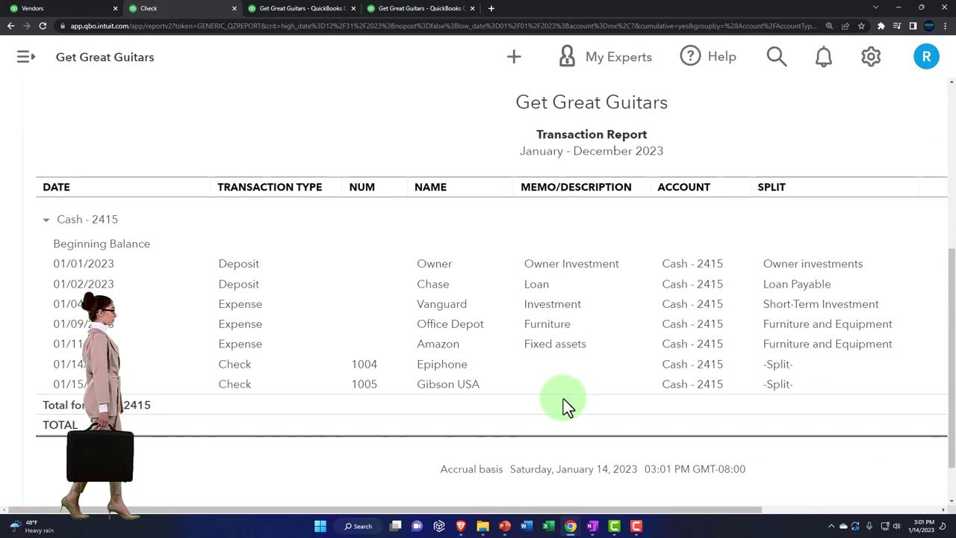
drag(547, 515, 518, 512)
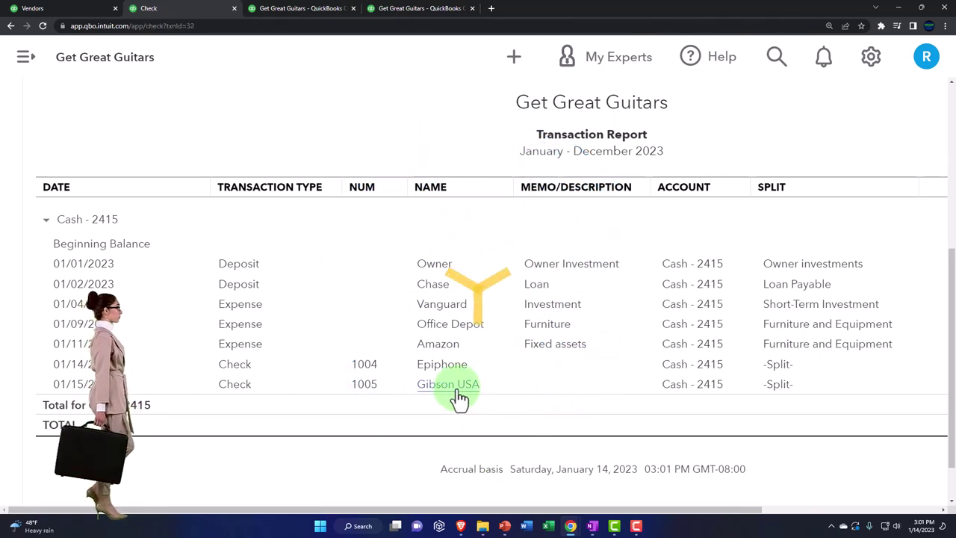
- Examine the item lines of Gibson USA's check 1005, close it without changes and return to the Balance Sheet
scroll(456, 398, down, 5)
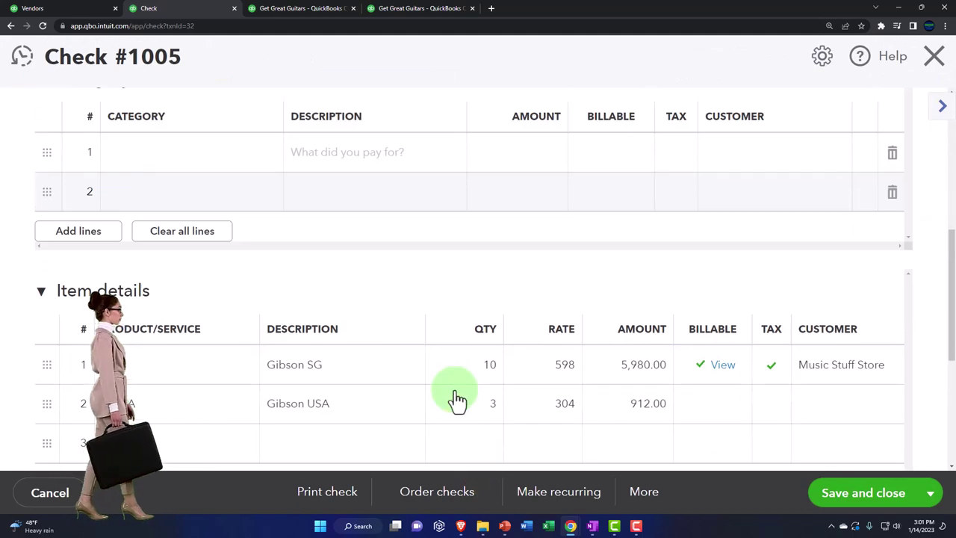
scroll(455, 399, down, 2)
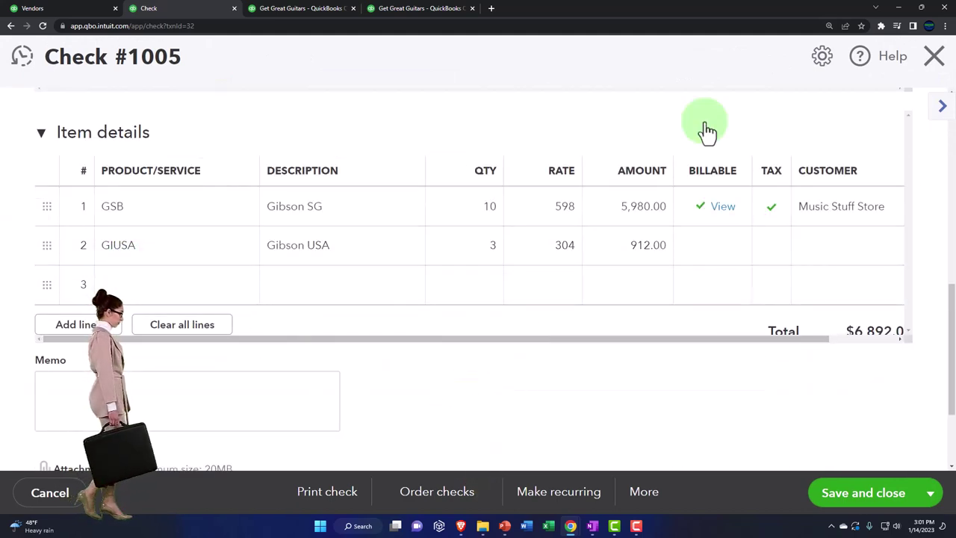
click(930, 58)
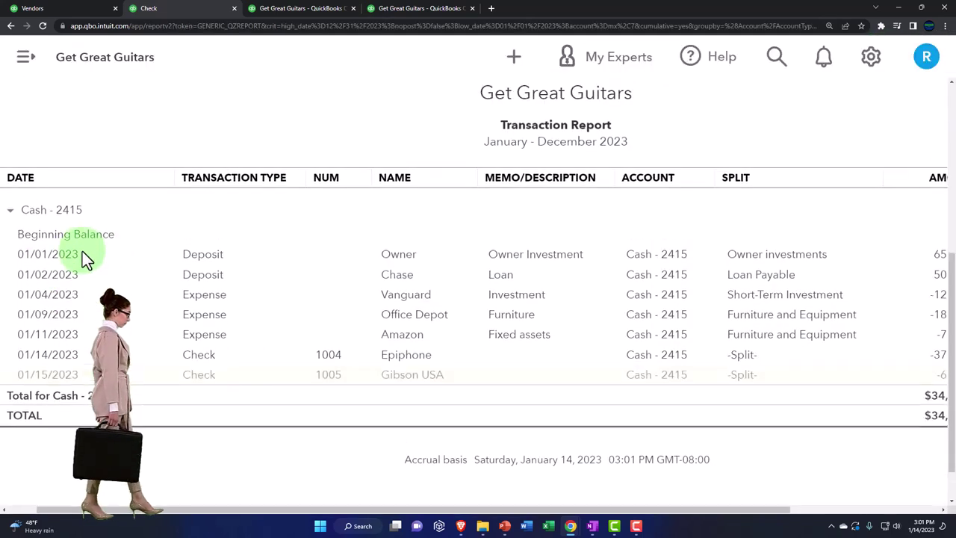
scroll(68, 213, up, 4)
click(66, 152)
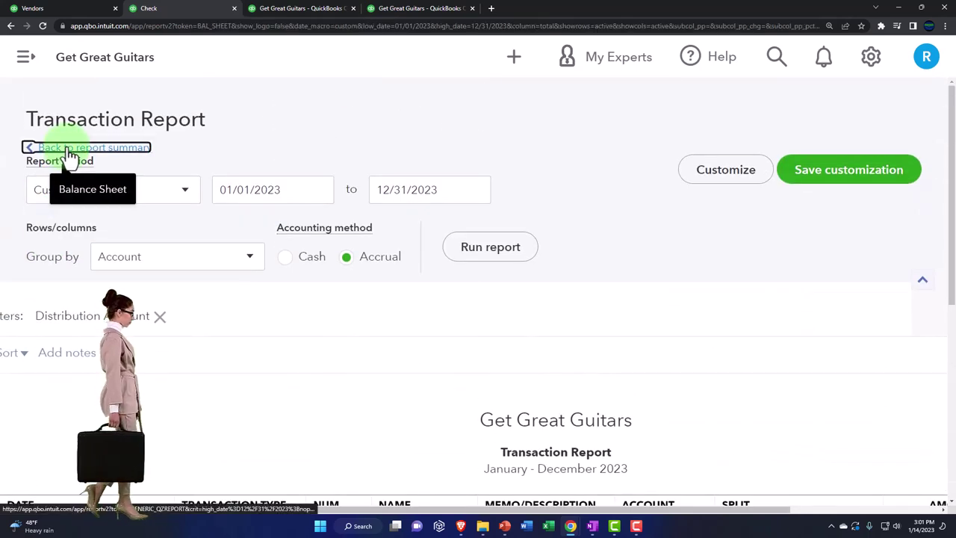
- Review the transaction detail behind the Inventory Asset balance, including its amounts, and return to the Balance Sheet
scroll(262, 233, down, 4)
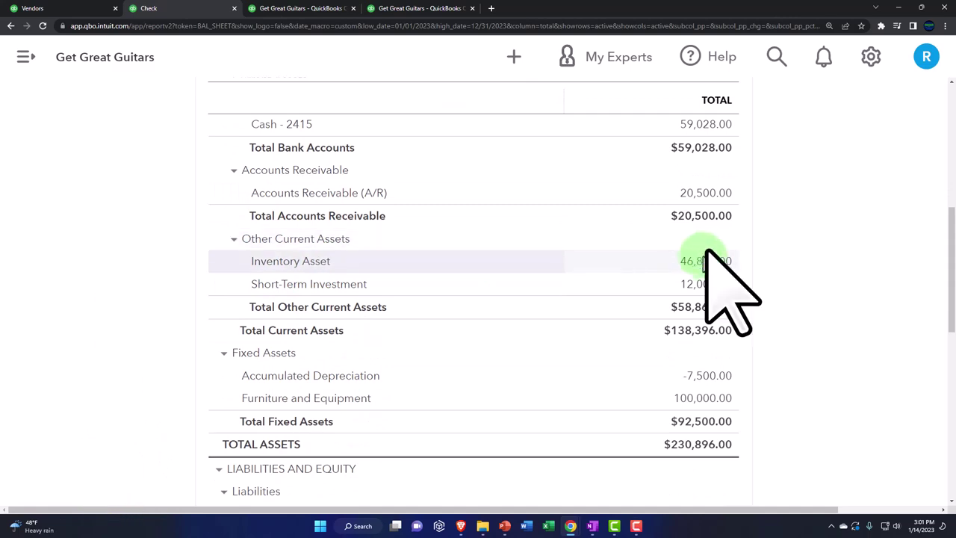
click(704, 262)
key(ctrl+minus)
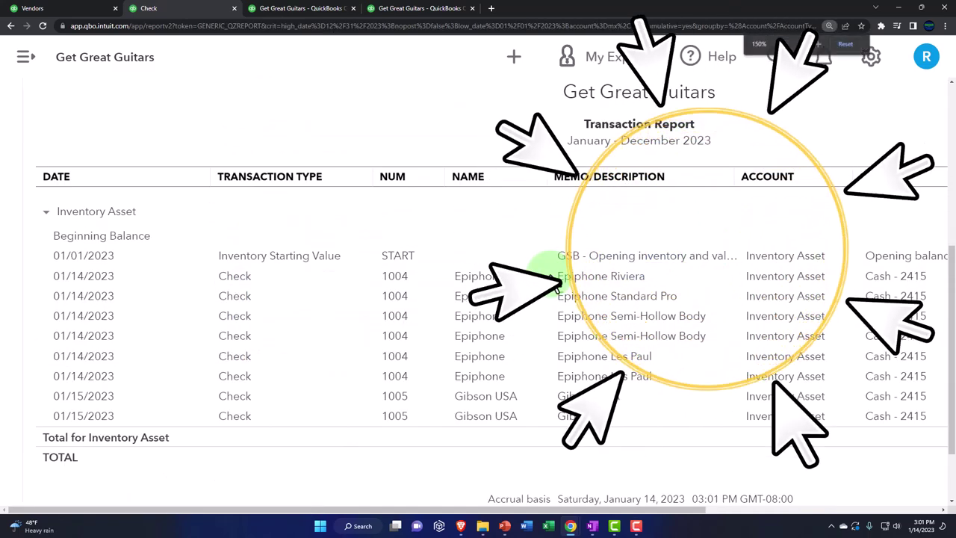
key(ctrl+minus)
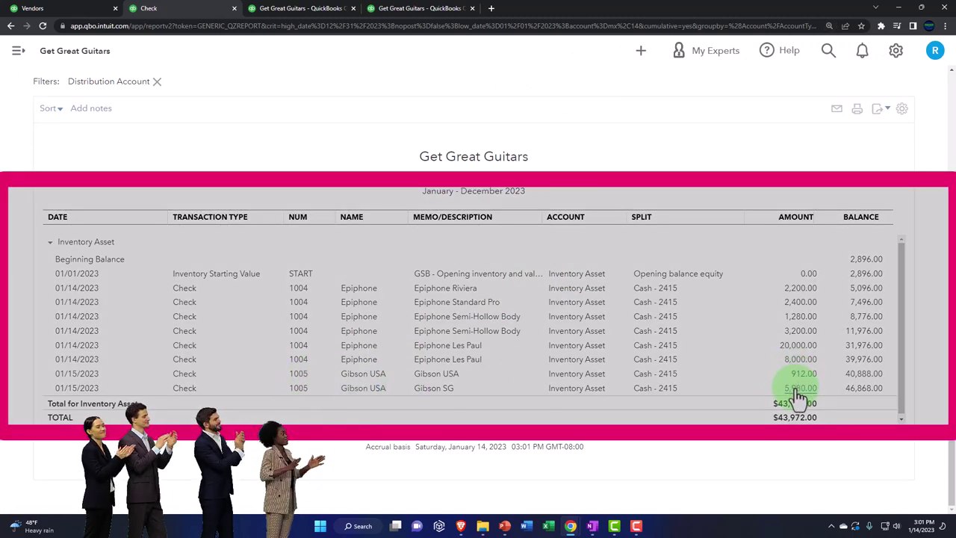
scroll(117, 321, up, 3)
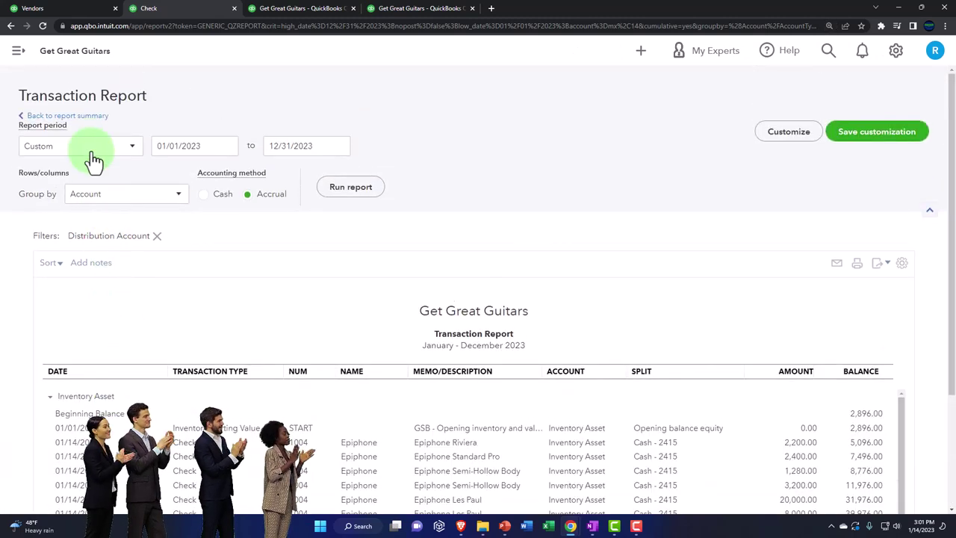
click(83, 116)
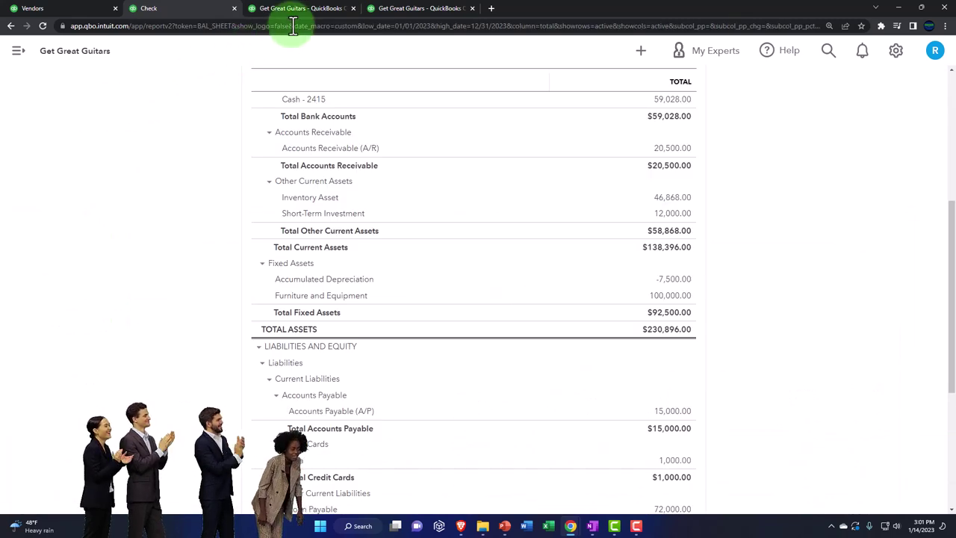
- Rerun the Inventory Valuation Summary as of 12/31/2023 to compare its total with the Balance Sheet's Inventory Asset
click(406, 13)
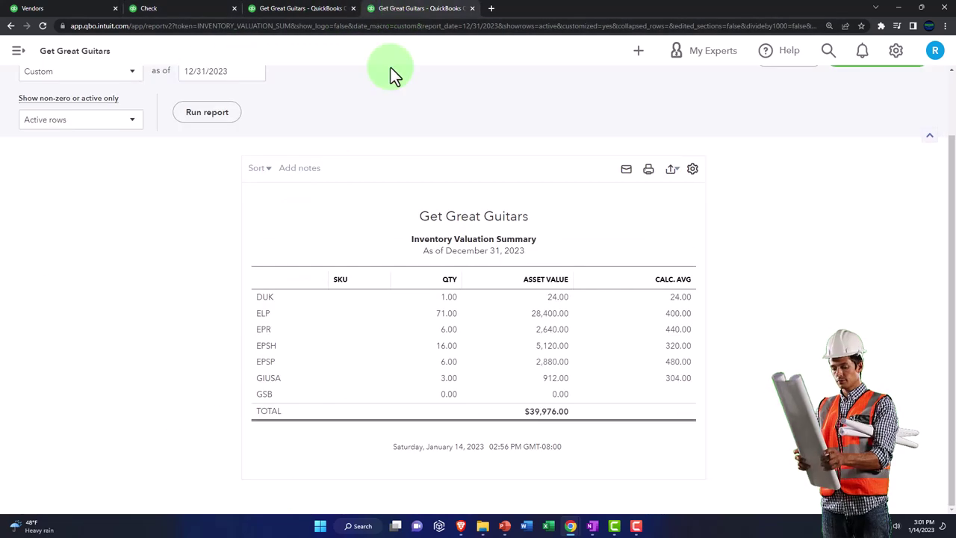
scroll(400, 193, up, 2)
click(216, 188)
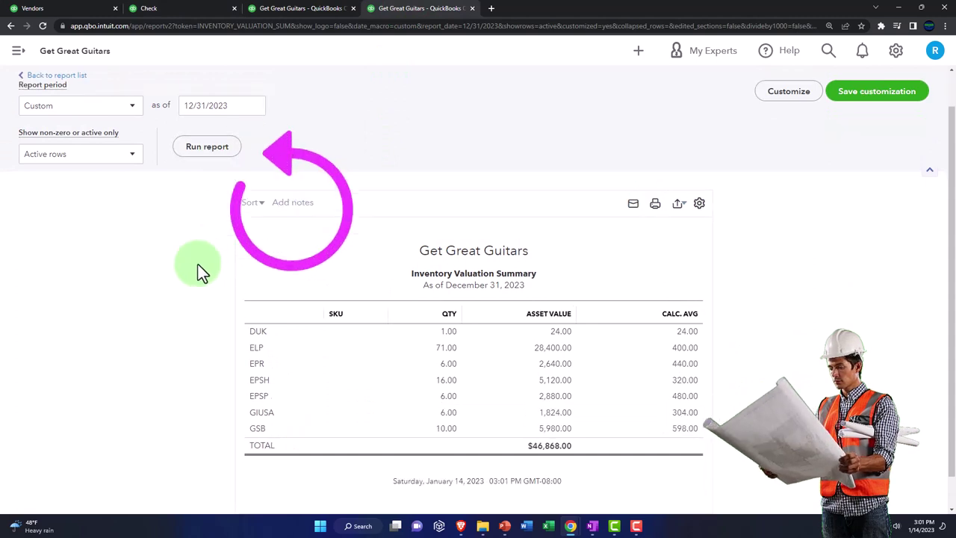
scroll(185, 267, down, 2)
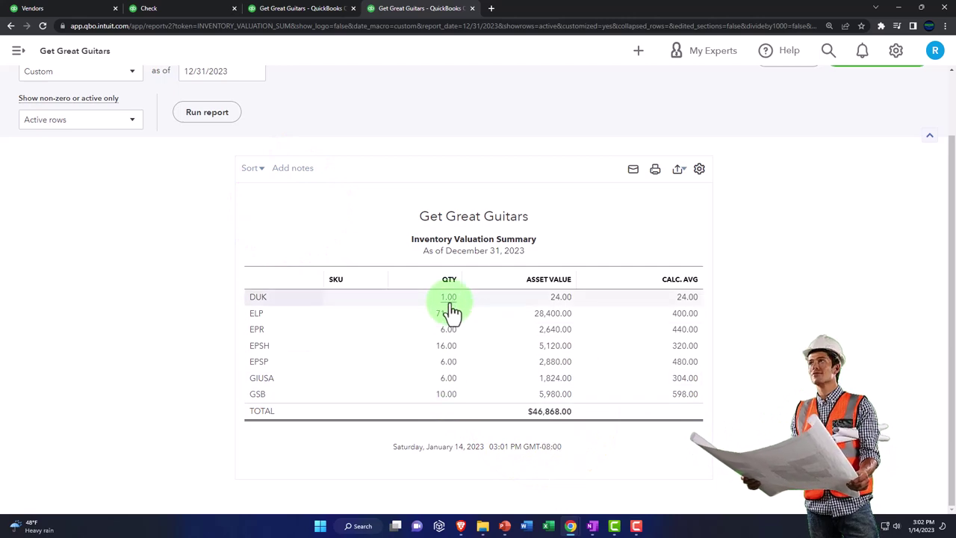
click(187, 10)
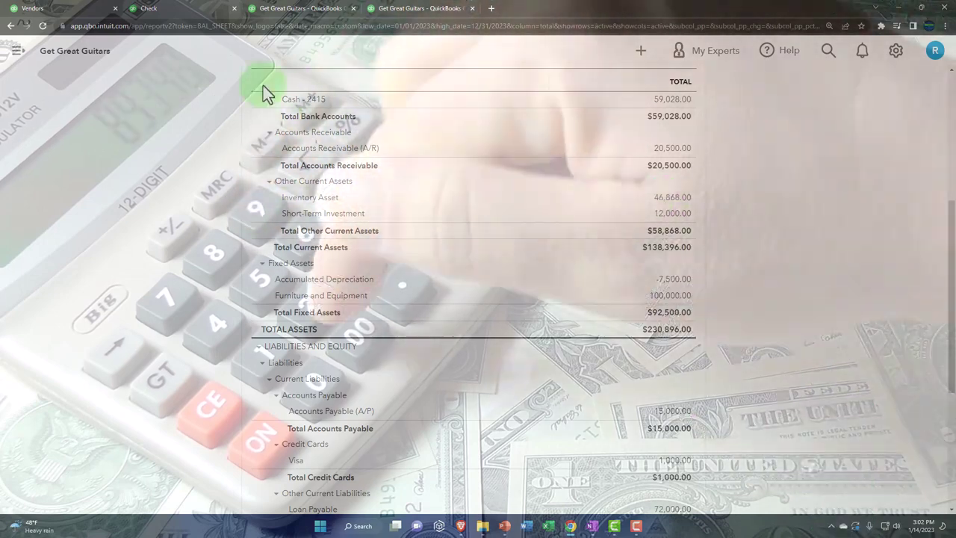
- Go to the Expense Transactions page and filter the purchase orders to those with Open status
click(75, 10)
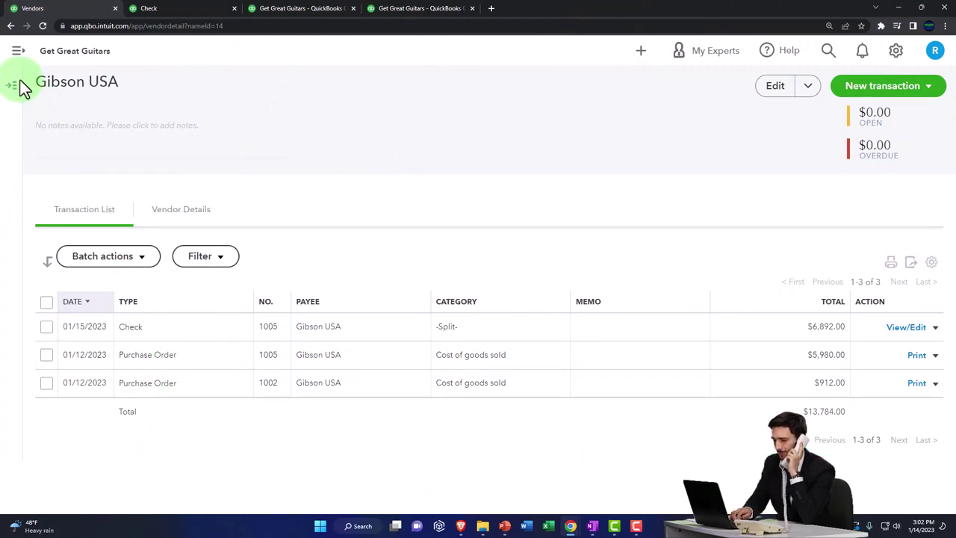
click(18, 56)
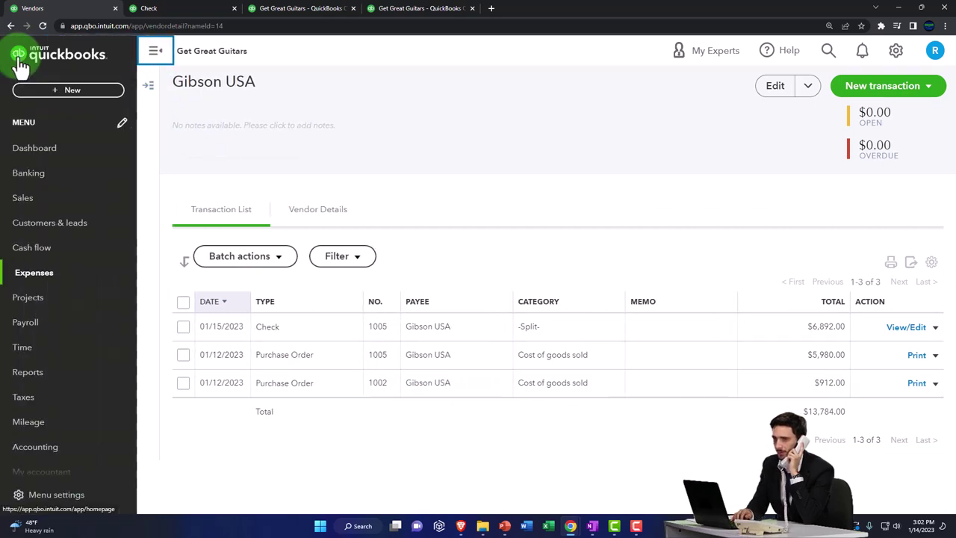
click(33, 274)
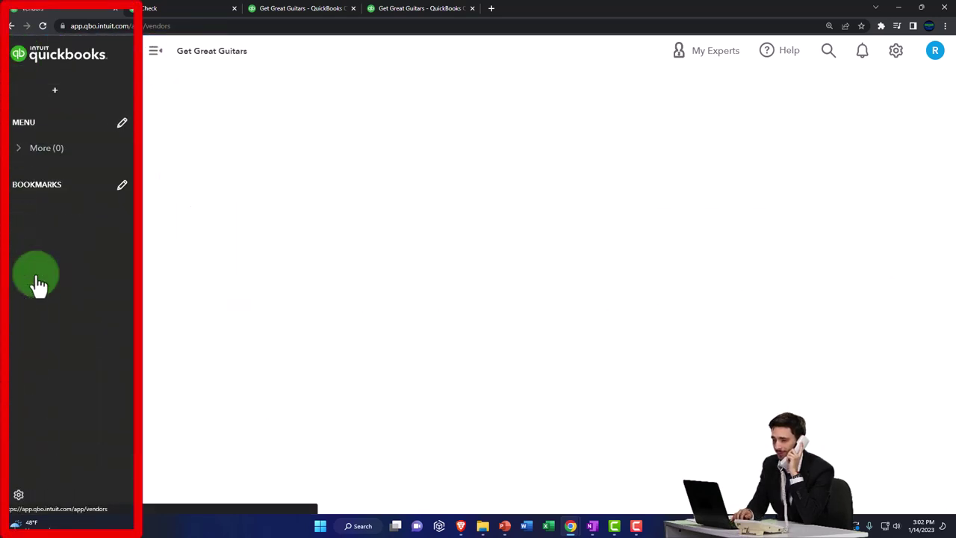
click(67, 101)
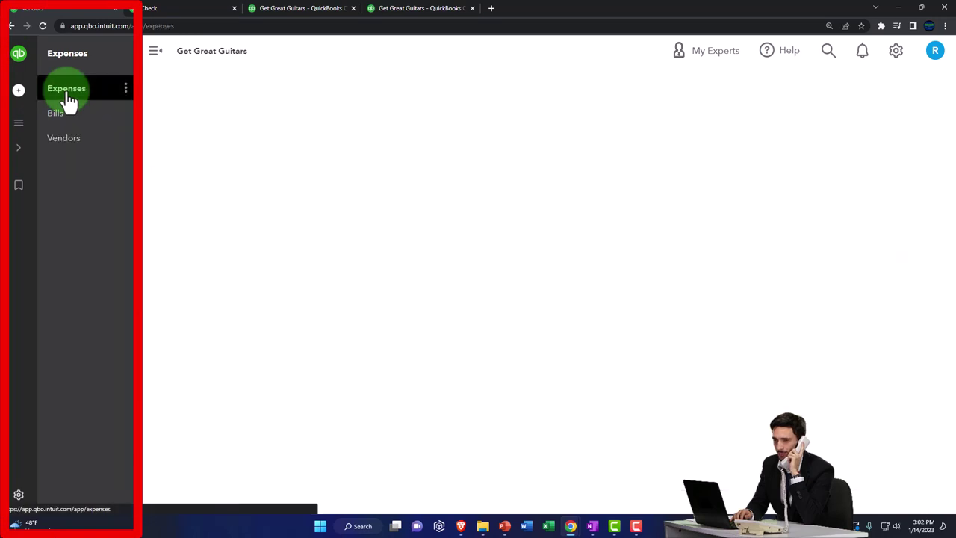
click(153, 53)
click(63, 221)
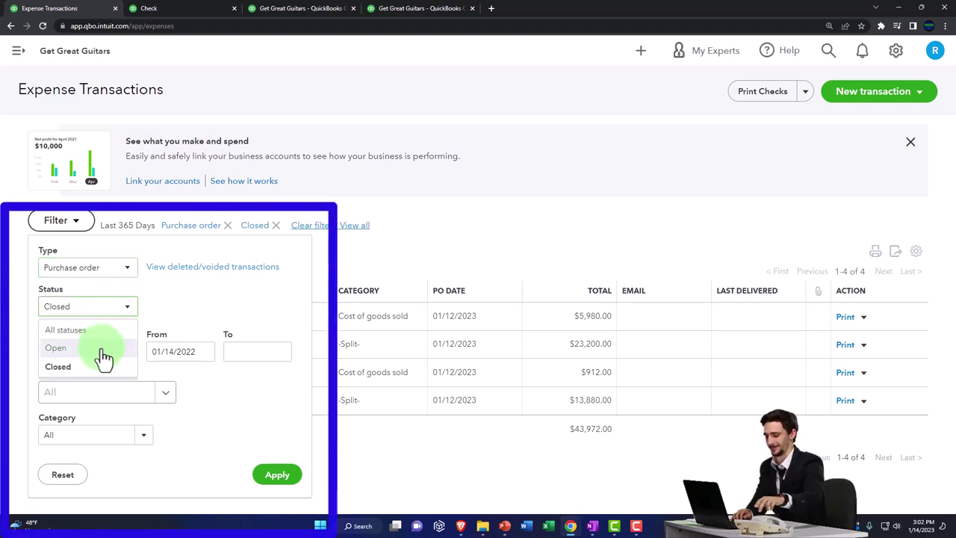
click(278, 478)
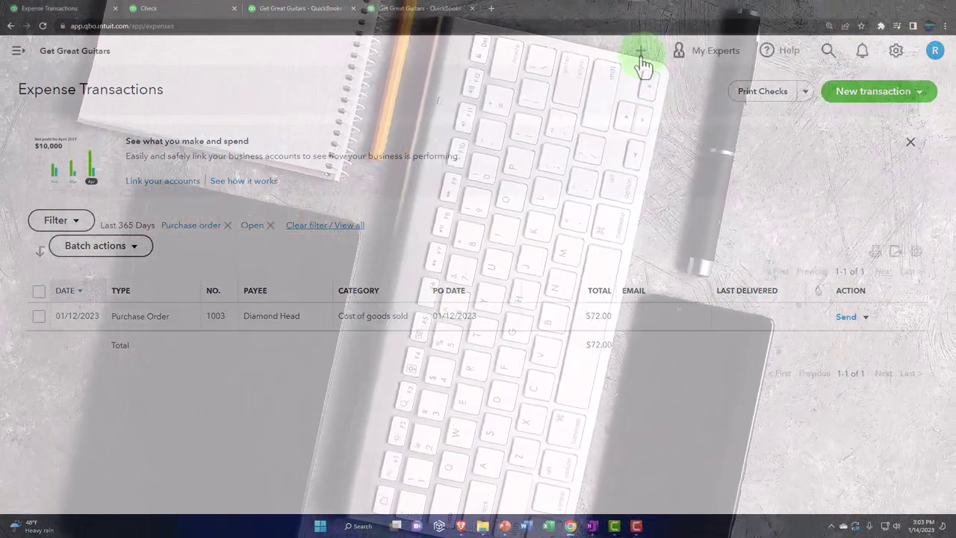
- Start a new check payable to Diamond Head and add all of its open purchase orders to it
click(641, 55)
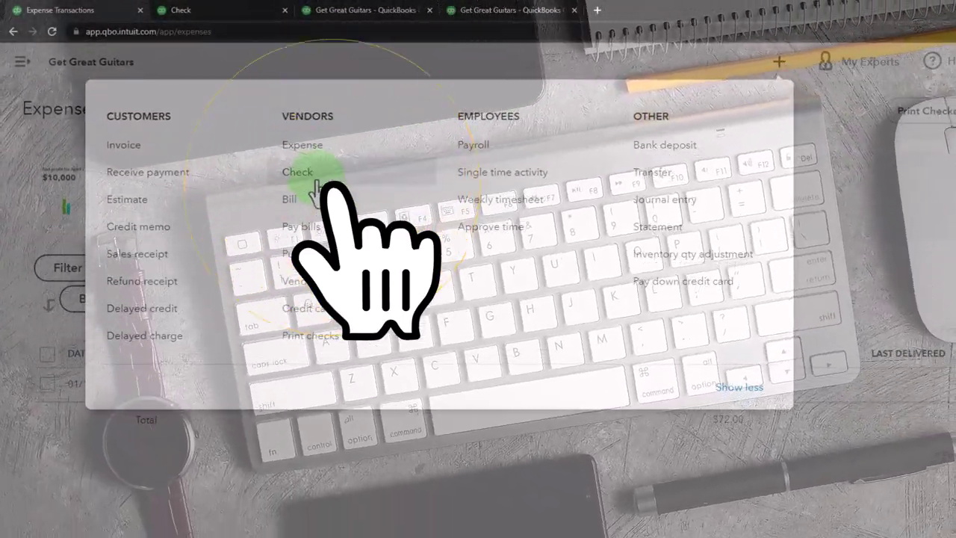
click(317, 175)
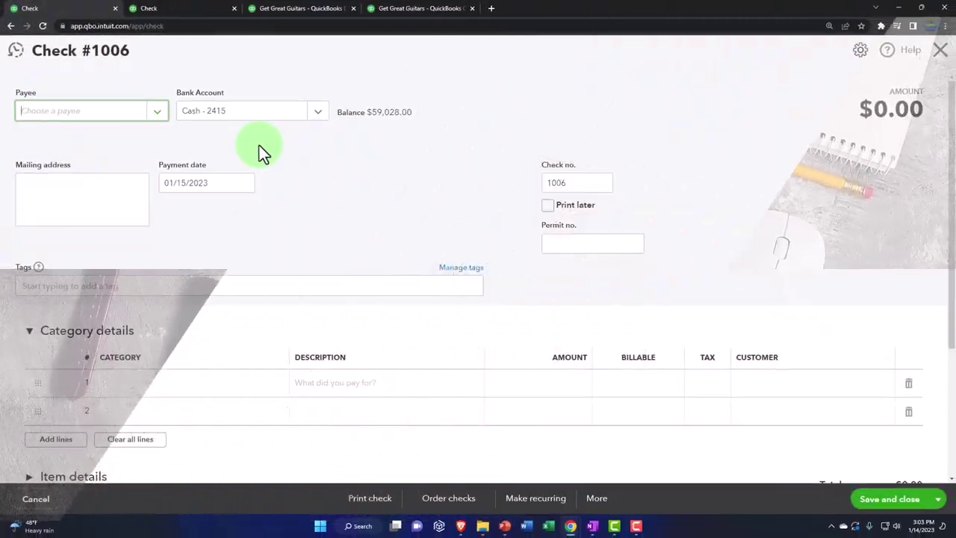
text(dia)
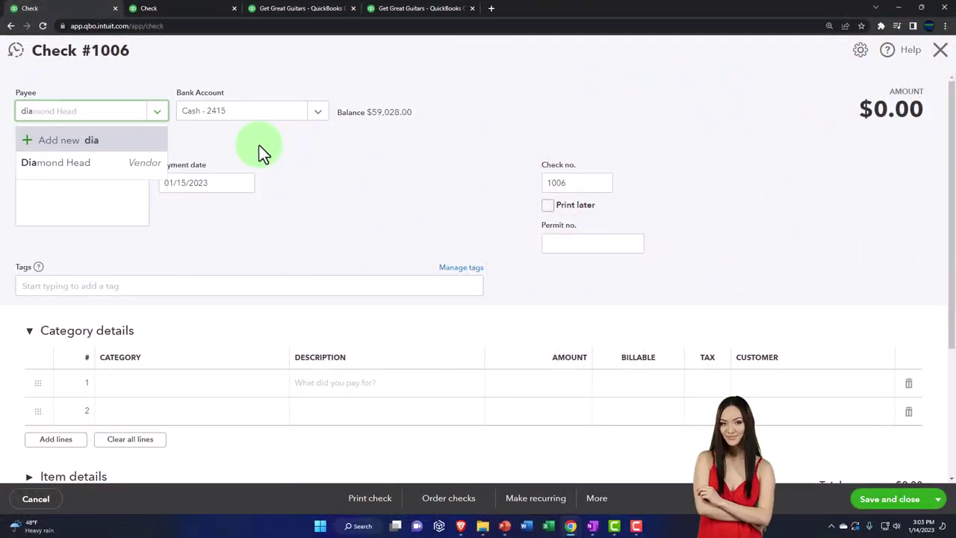
key(Down)
key(Tab)
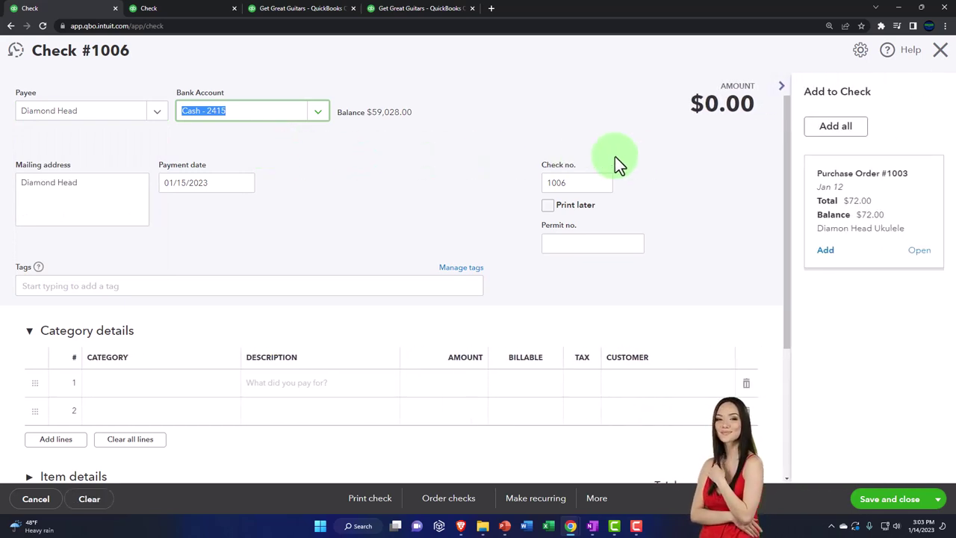
click(835, 126)
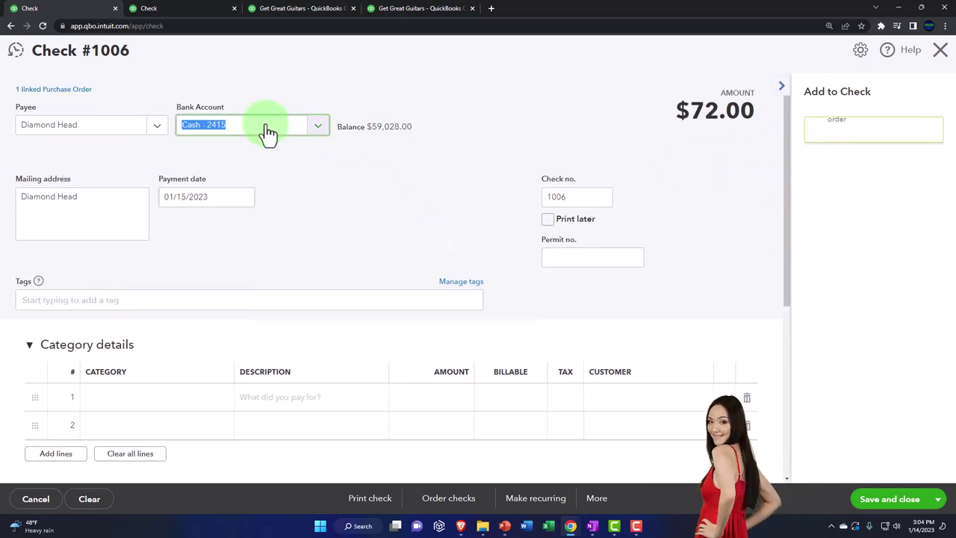
- Review the check's payment fields, collapse the category details, check the ukulele item line, and save and close the check
key(Tab)
key(Tab)
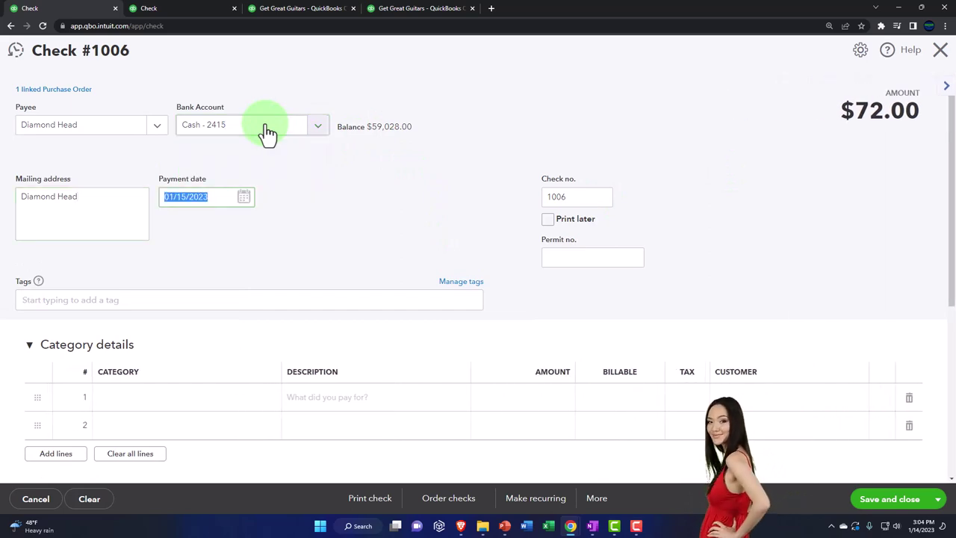
key(Tab)
click(267, 131)
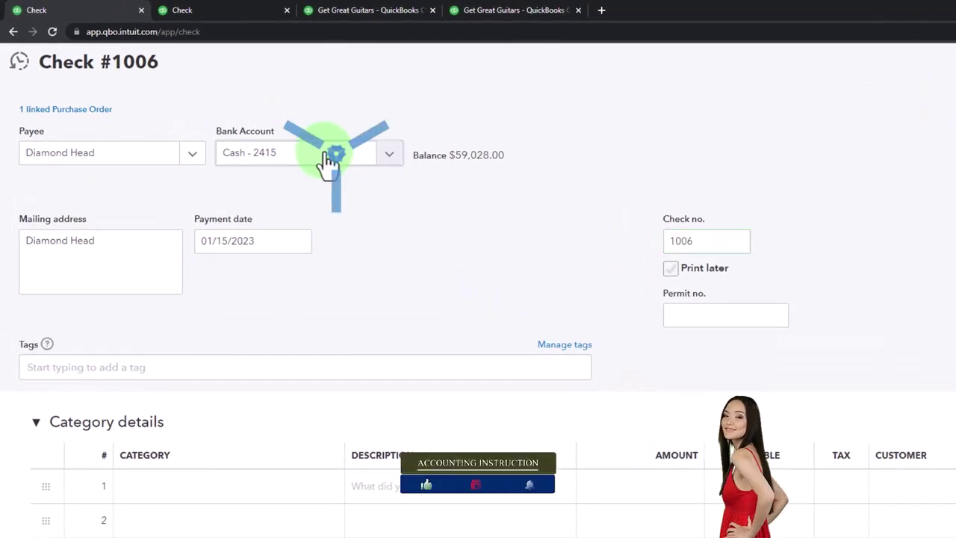
scroll(329, 161, down, 2)
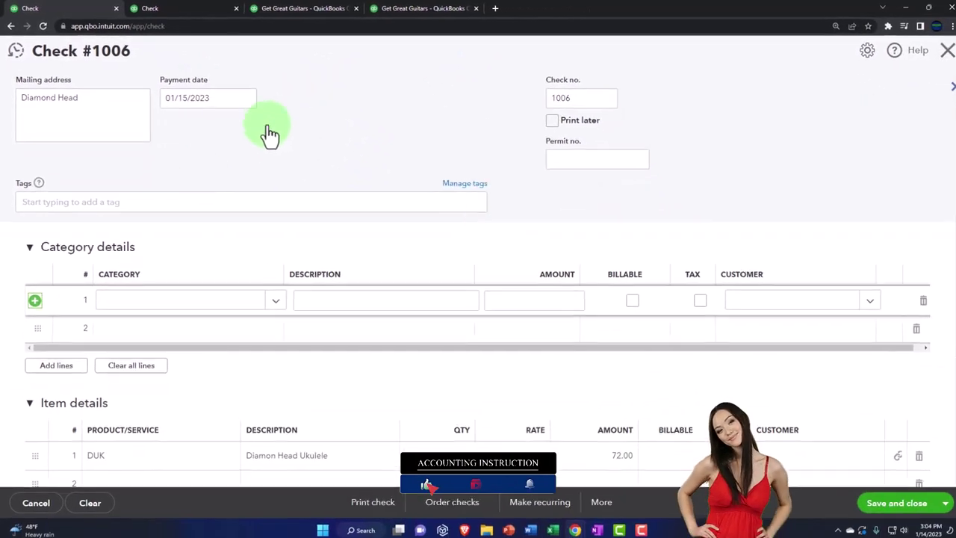
click(29, 247)
scroll(121, 307, down, 1)
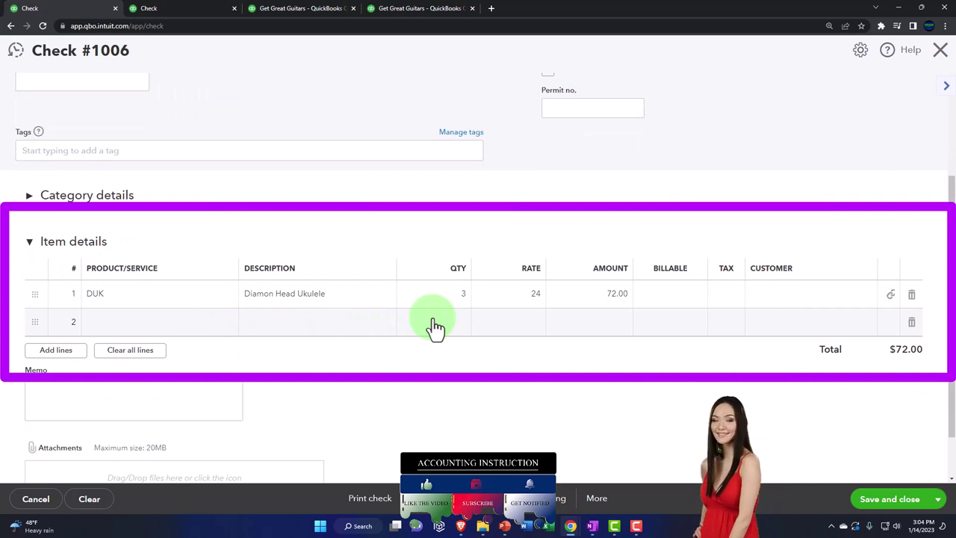
scroll(436, 327, down, 1)
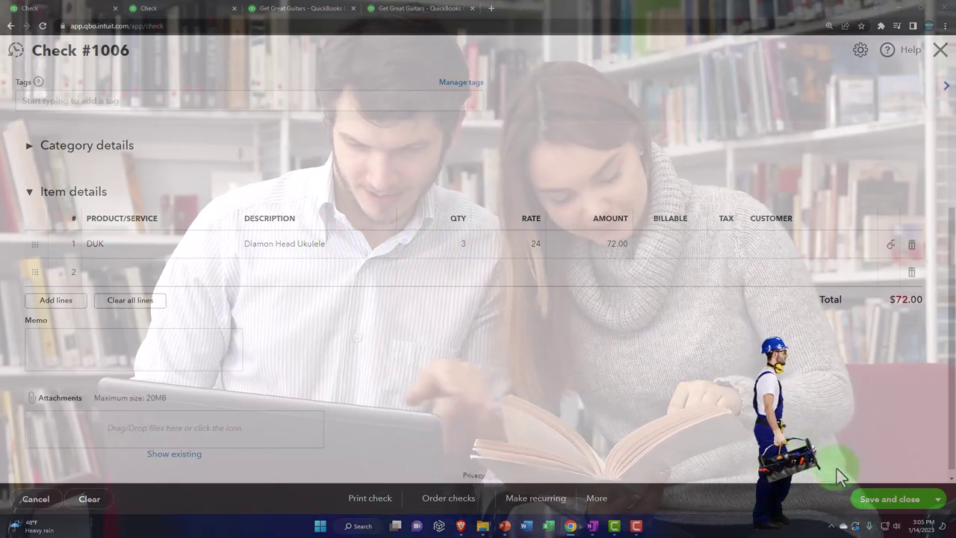
click(889, 498)
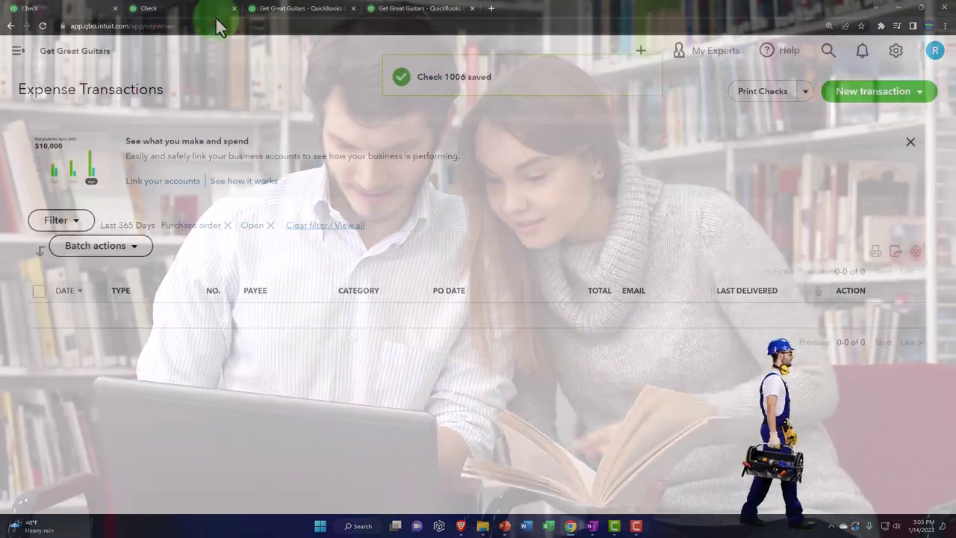
- Rerun the Balance Sheet for 01/01/2023 to 12/31/2023 and review the current asset balances
click(199, 10)
scroll(239, 282, up, 2)
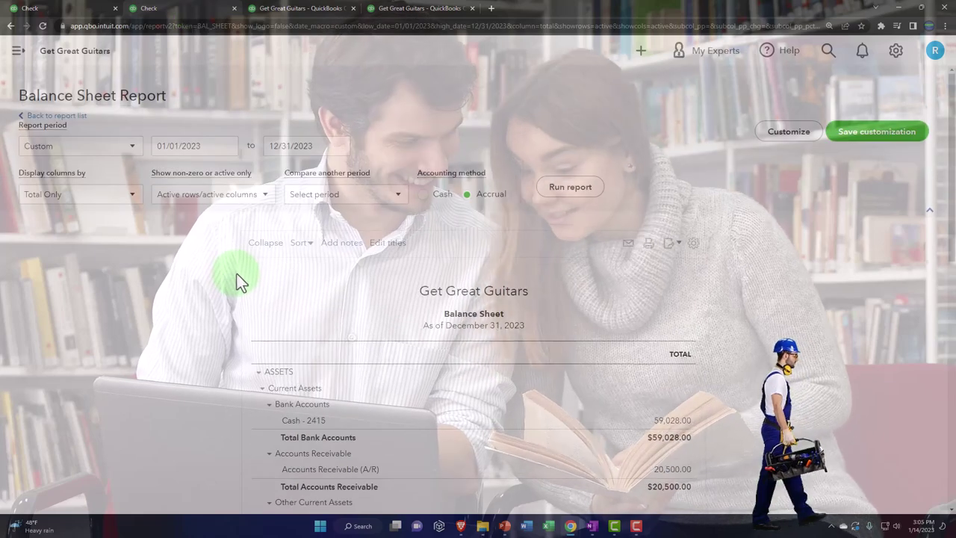
click(571, 196)
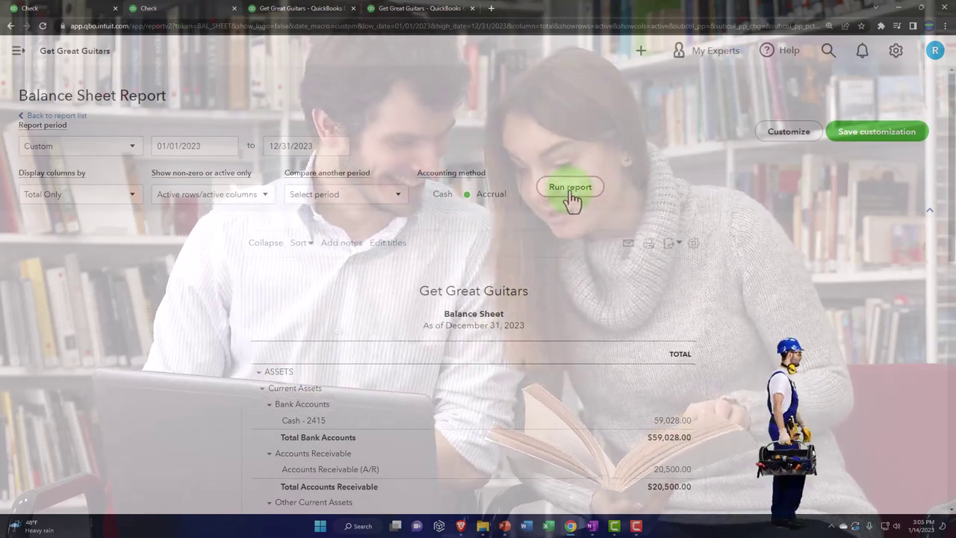
scroll(166, 329, down, 2)
key(ctrl+plus)
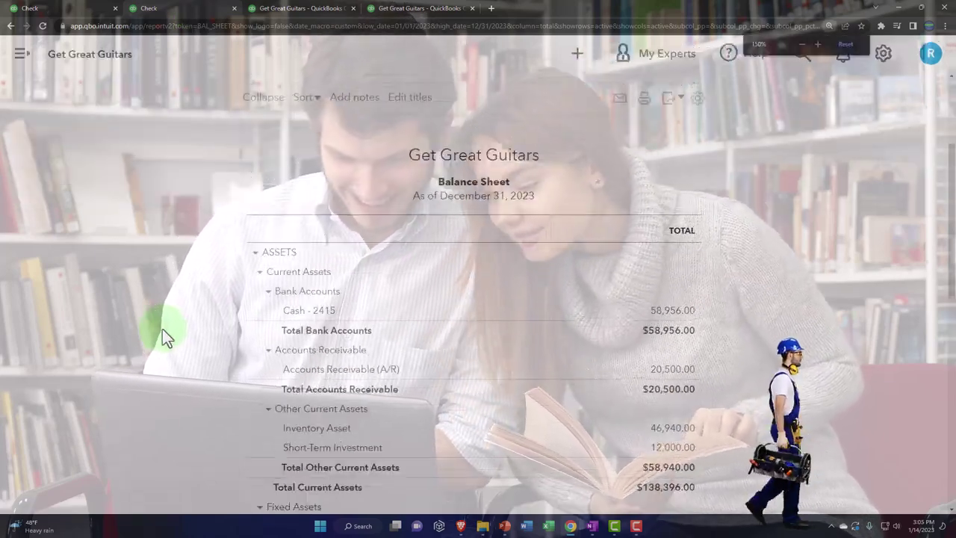
scroll(162, 329, down, 1)
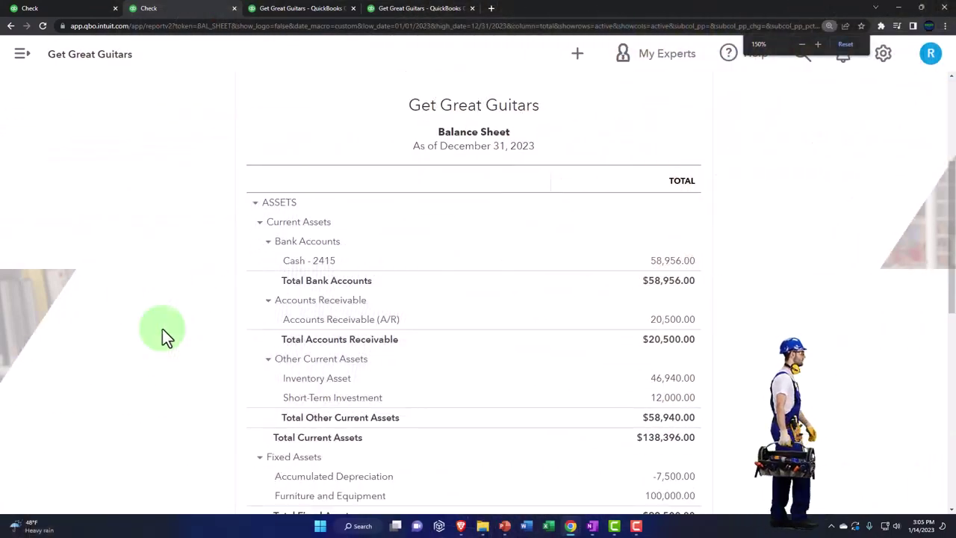
- Review the transaction detail behind the Cash - 2415 balance, including the Diamond Head check, and return to the Balance Sheet
click(666, 263)
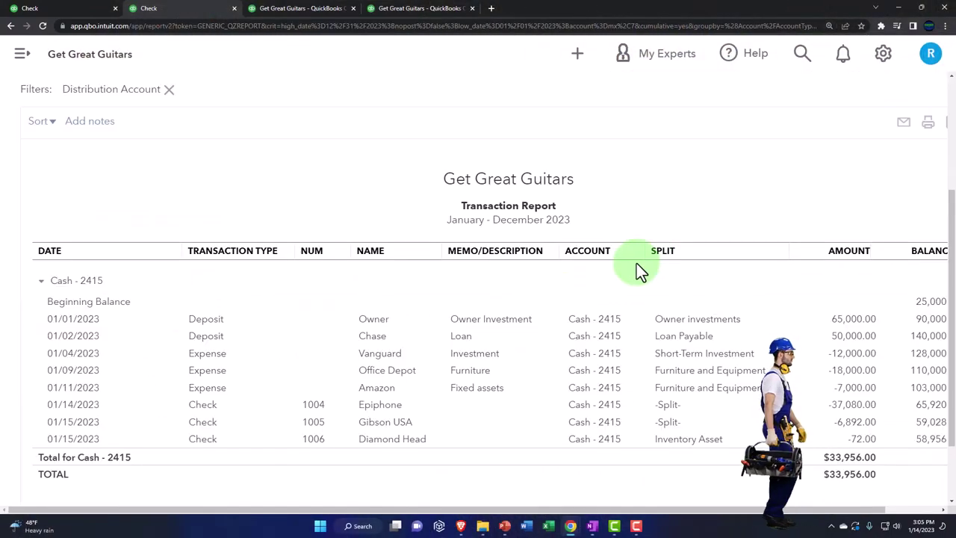
scroll(635, 272, down, 1)
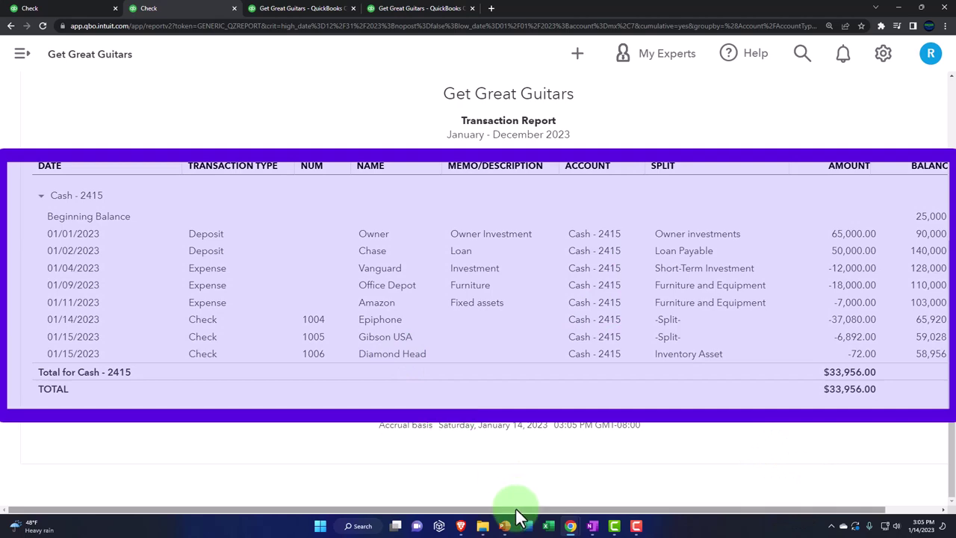
drag(516, 509, 605, 509)
scroll(143, 244, up, 2)
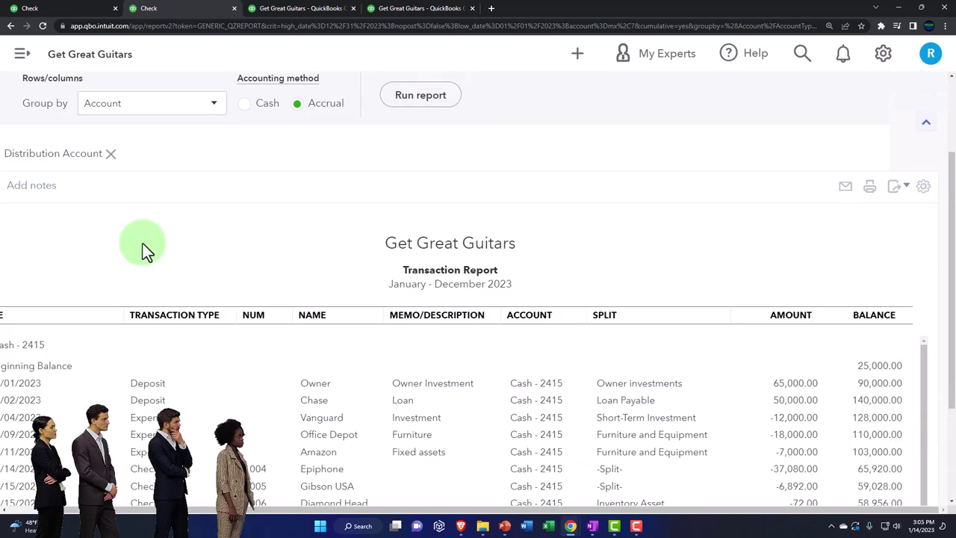
scroll(143, 244, up, 2)
click(95, 112)
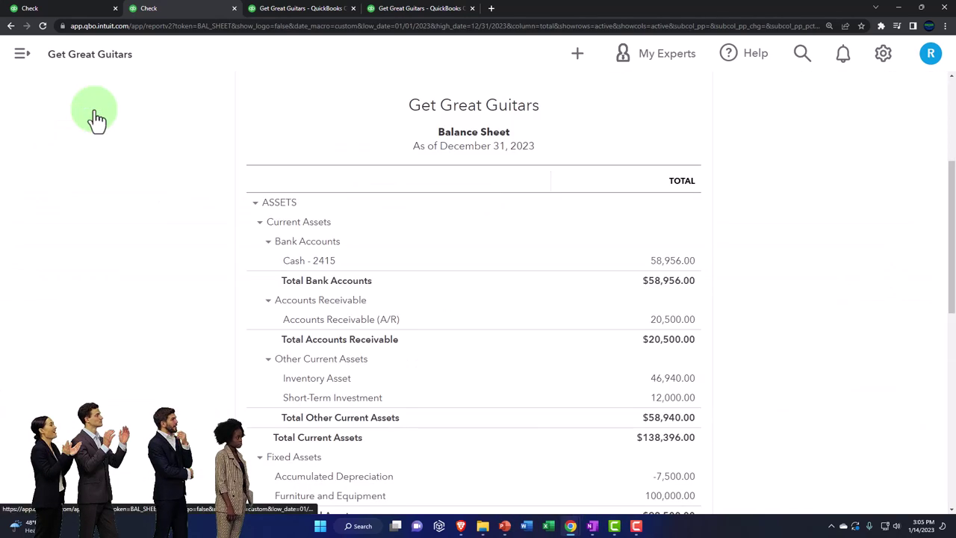
- Examine the Inventory Asset transaction detail for the Diamond Head check's amount and return to the Balance Sheet
scroll(124, 202, down, 2)
scroll(124, 198, down, 4)
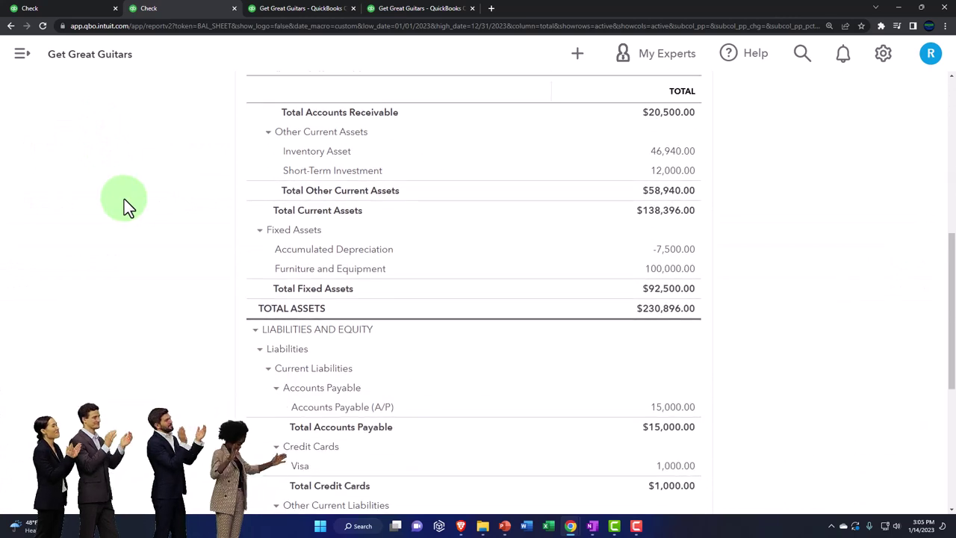
click(671, 154)
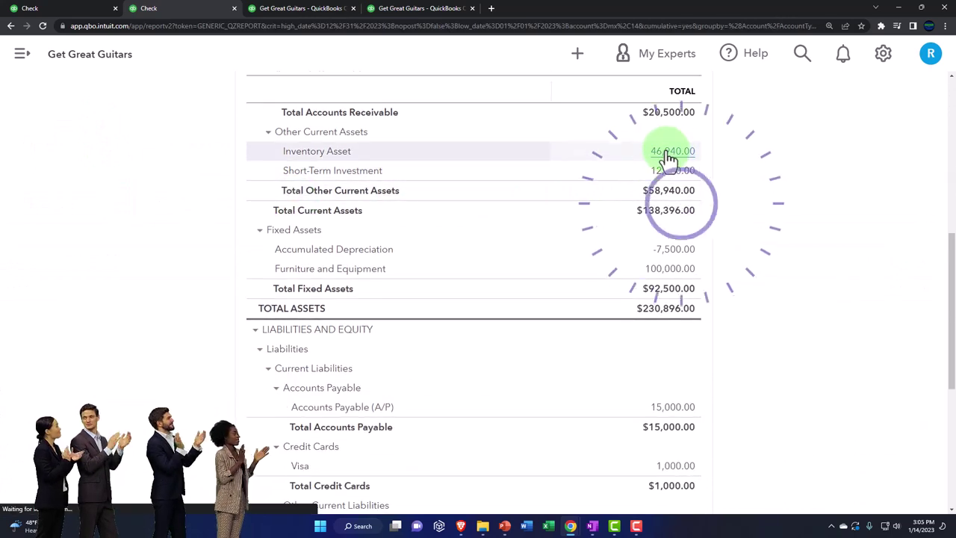
scroll(669, 216, down, 2)
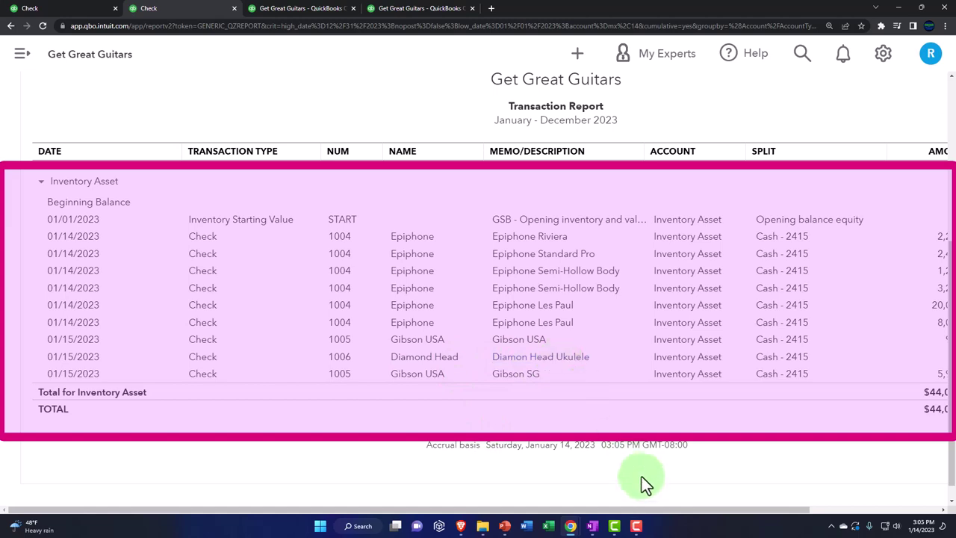
drag(661, 514, 707, 516)
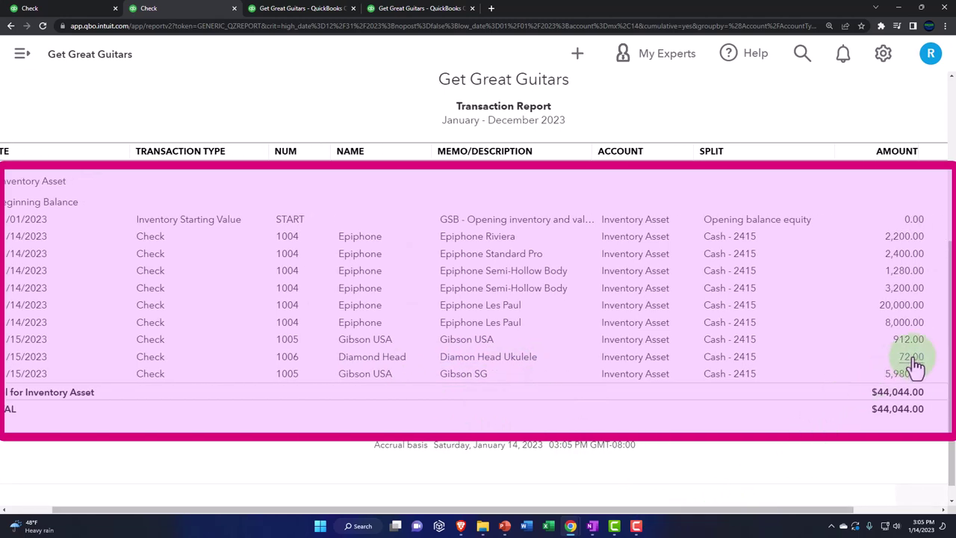
scroll(171, 272, up, 4)
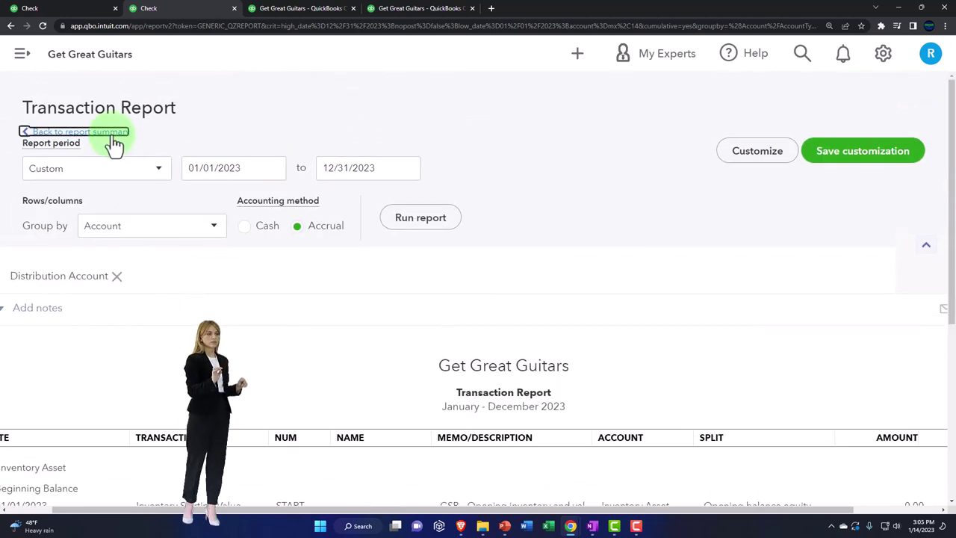
click(111, 134)
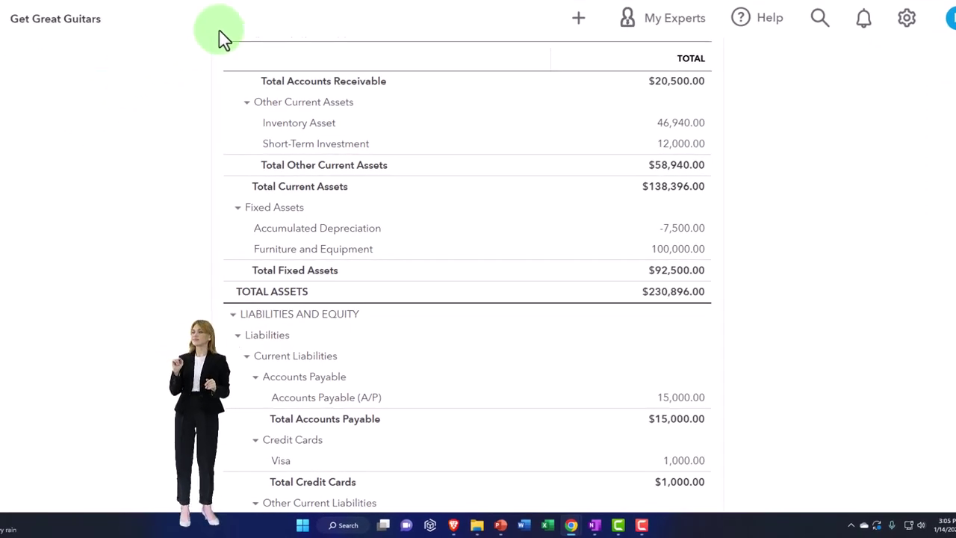
- Rerun the Inventory Valuation Summary as of 12/31/2023, check the DUK quantity, and compare the total with the Balance Sheet's Inventory Asset
click(405, 9)
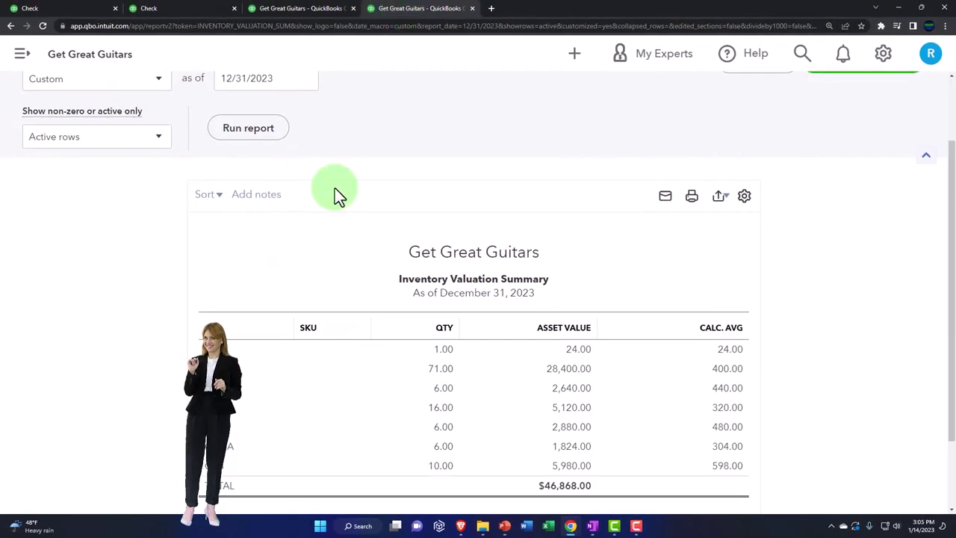
scroll(335, 188, up, 2)
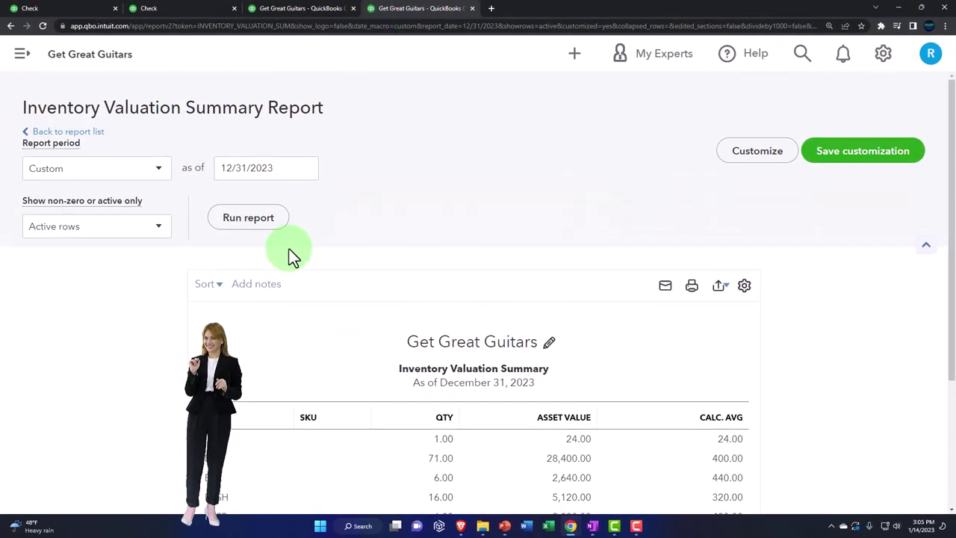
click(249, 218)
scroll(267, 231, down, 2)
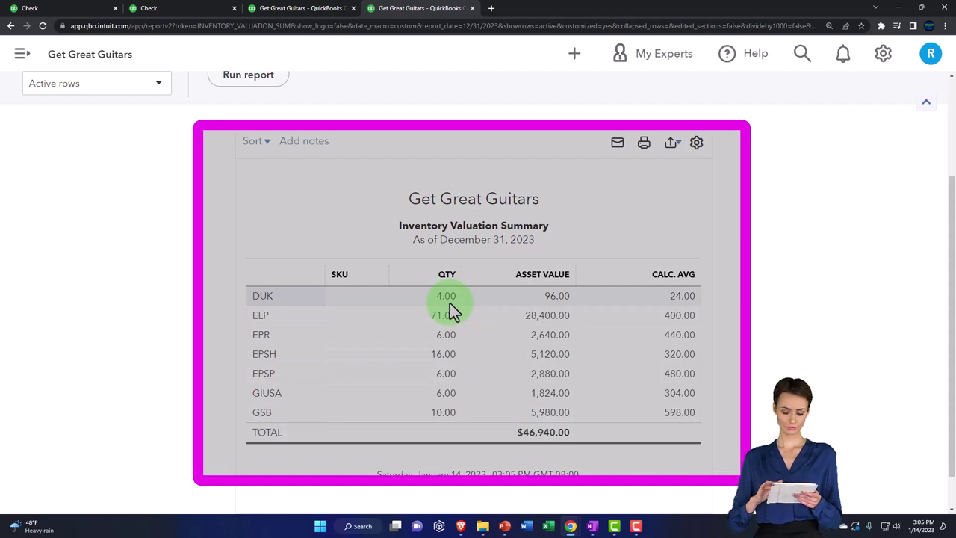
click(194, 14)
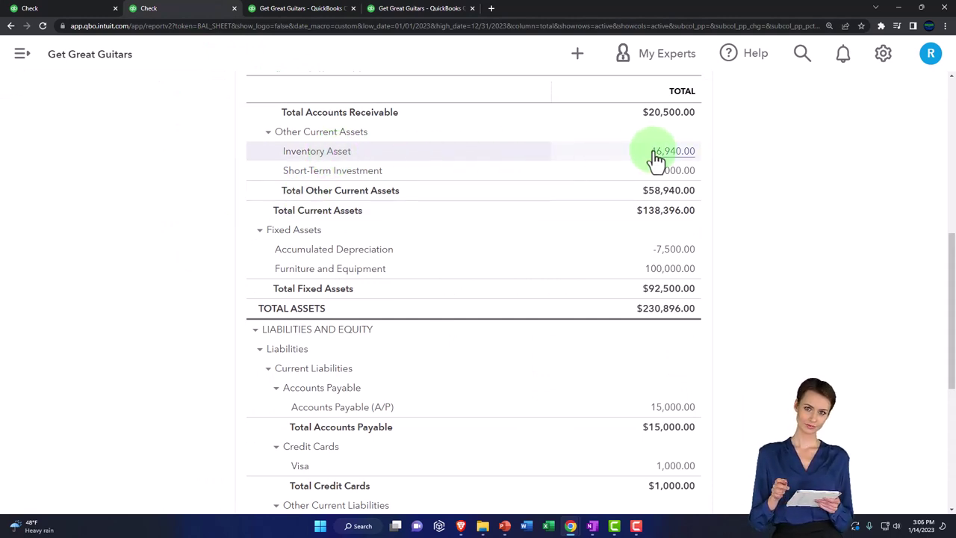
- Return to Expense Transactions, filter the purchase orders to Closed status and review the resulting list
click(65, 9)
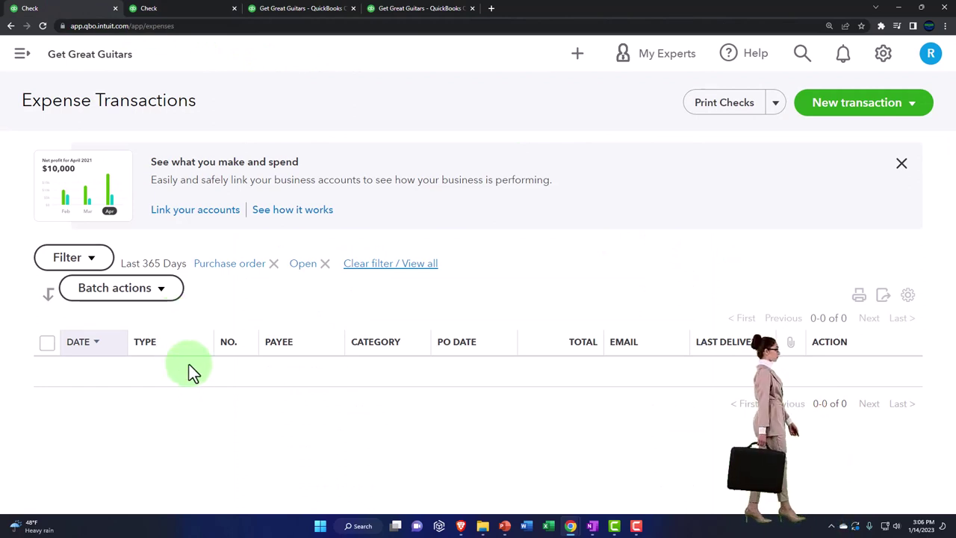
click(75, 257)
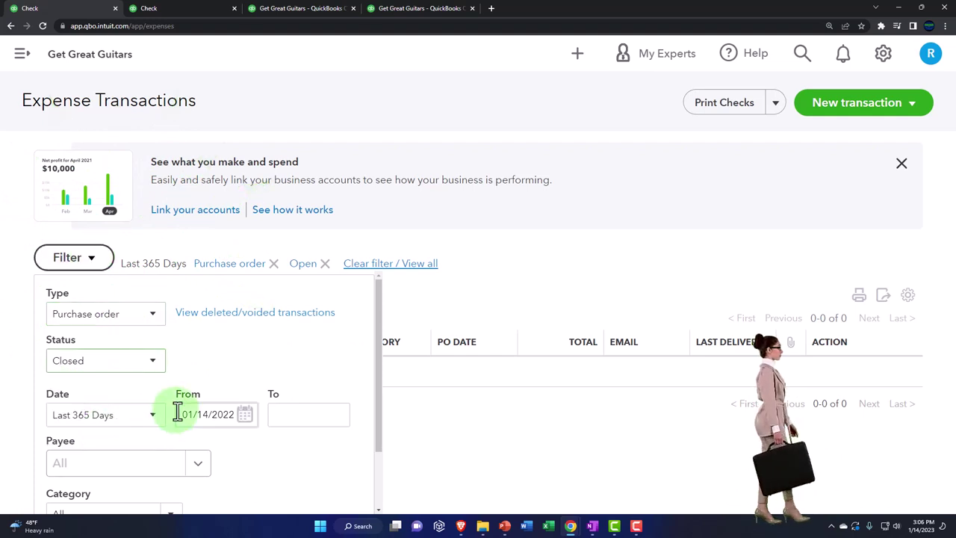
scroll(221, 459, down, 2)
click(360, 486)
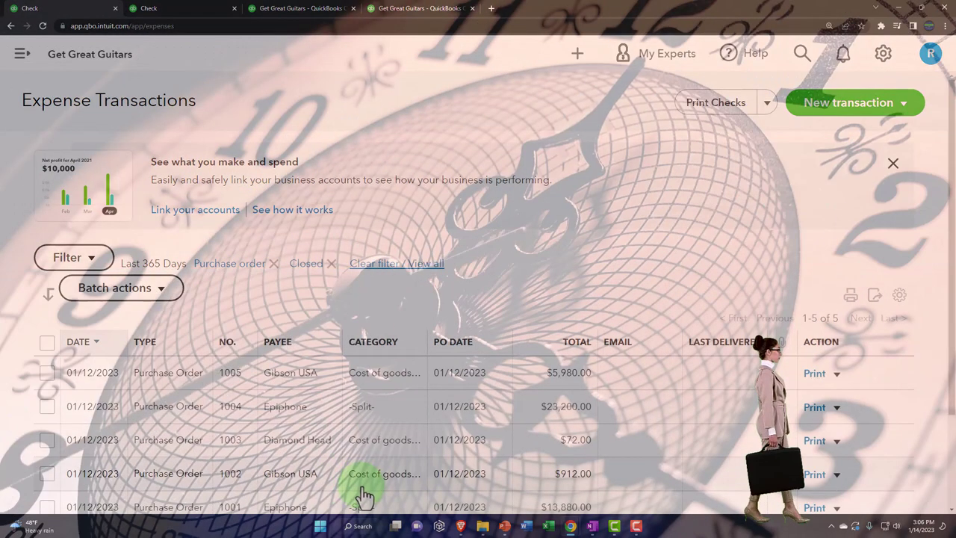
scroll(349, 435, down, 1)
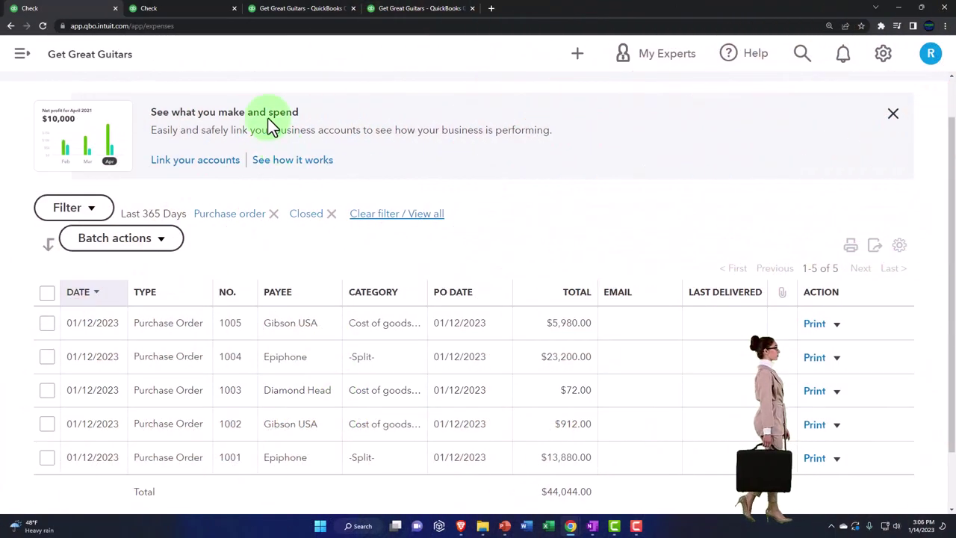
- Revisit the Balance Sheet and go on to the Profit and Loss report for January to December 2023
click(192, 6)
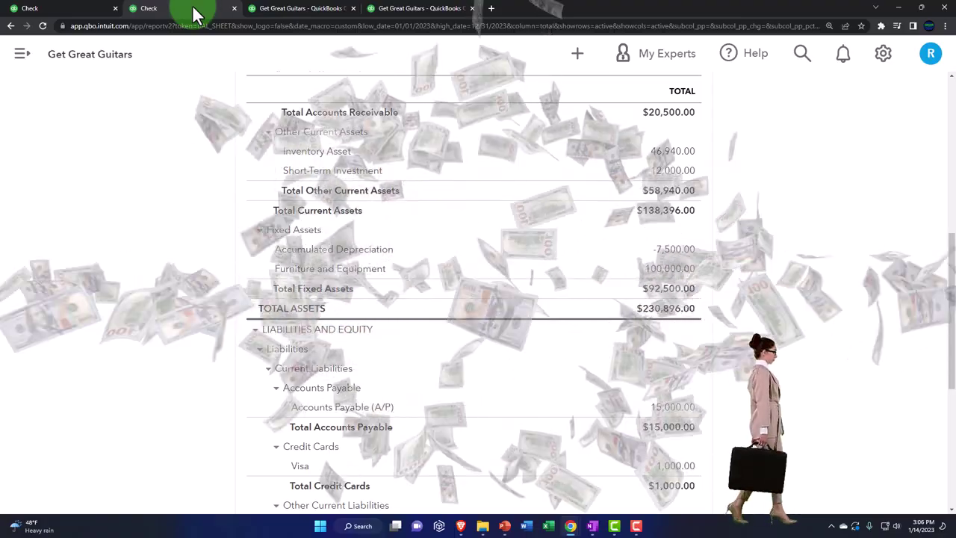
click(277, 10)
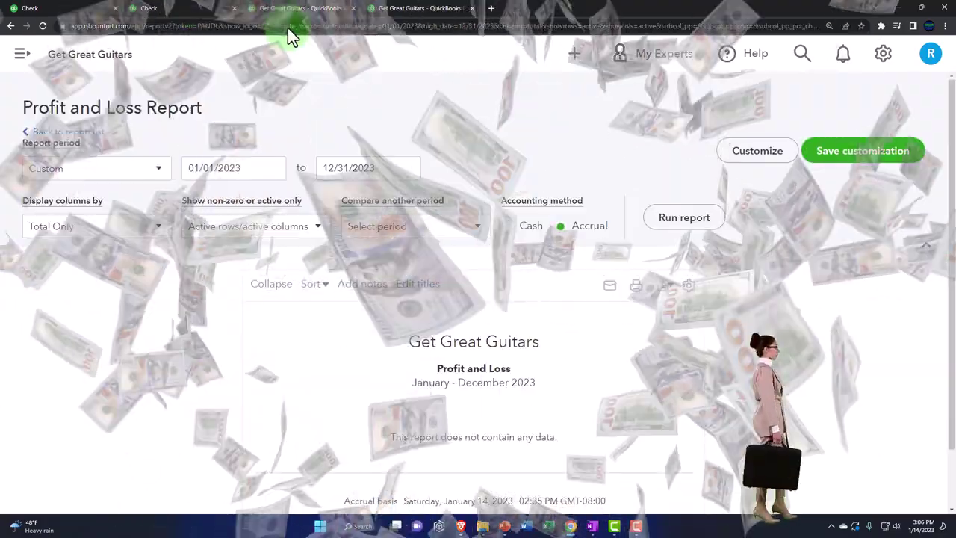
- Rerun the Profit and Loss report for January to December 2023 and review its data
click(676, 221)
scroll(676, 233, down, 1)
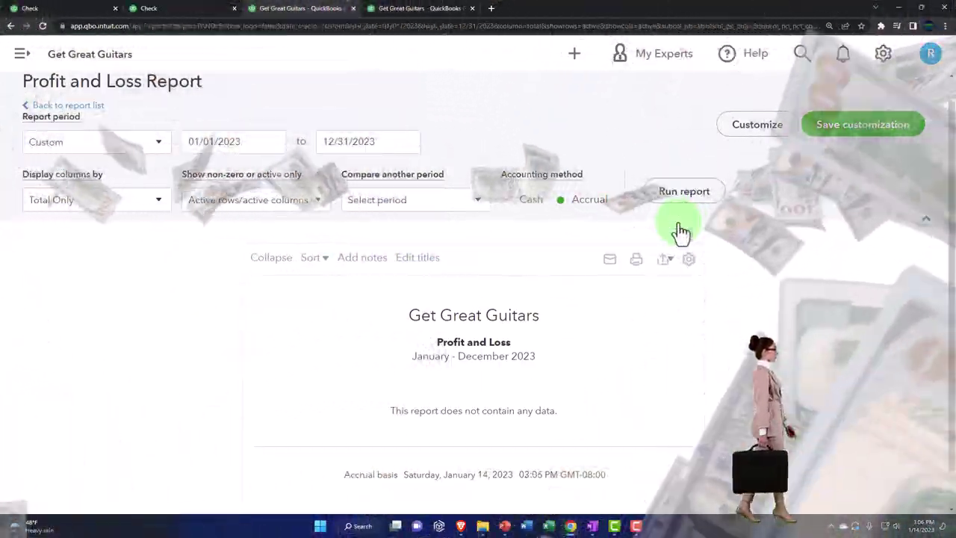
click(679, 224)
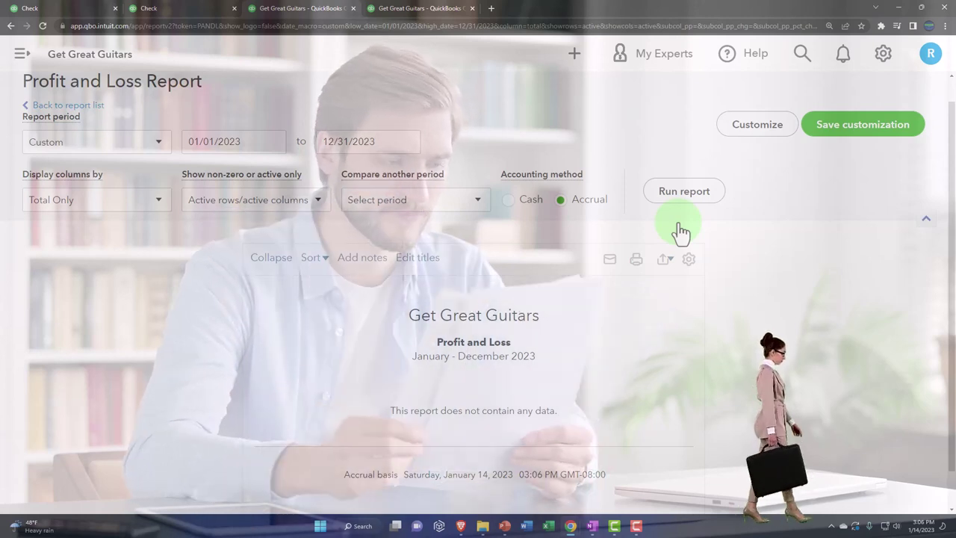
- Return to the Balance Sheet and look over the types of new transactions that can be created, including the customer sales receipt
click(207, 9)
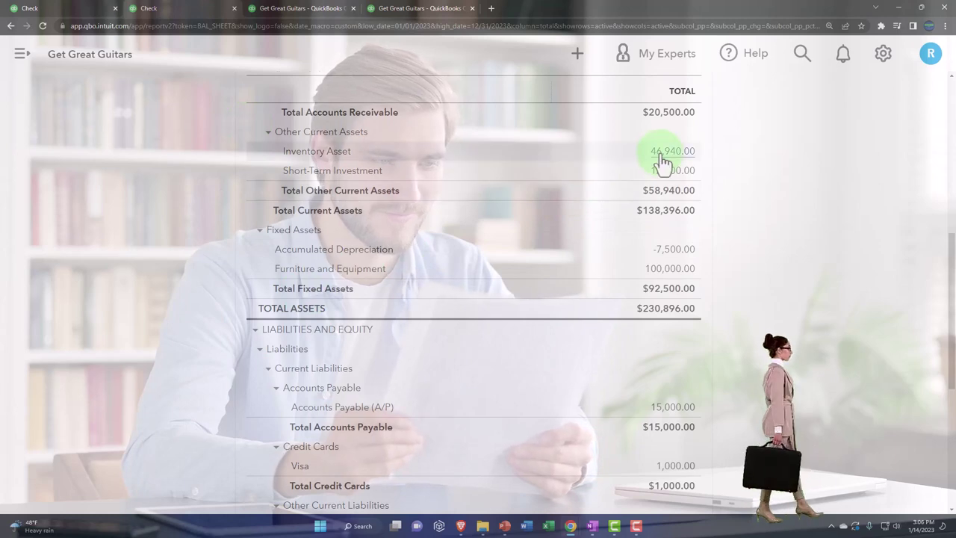
click(578, 57)
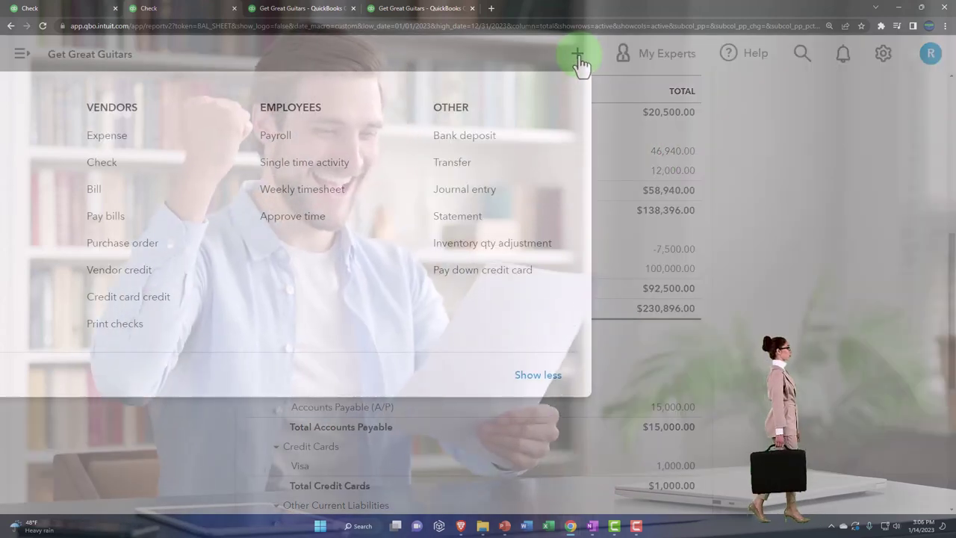
key(ctrl+minus)
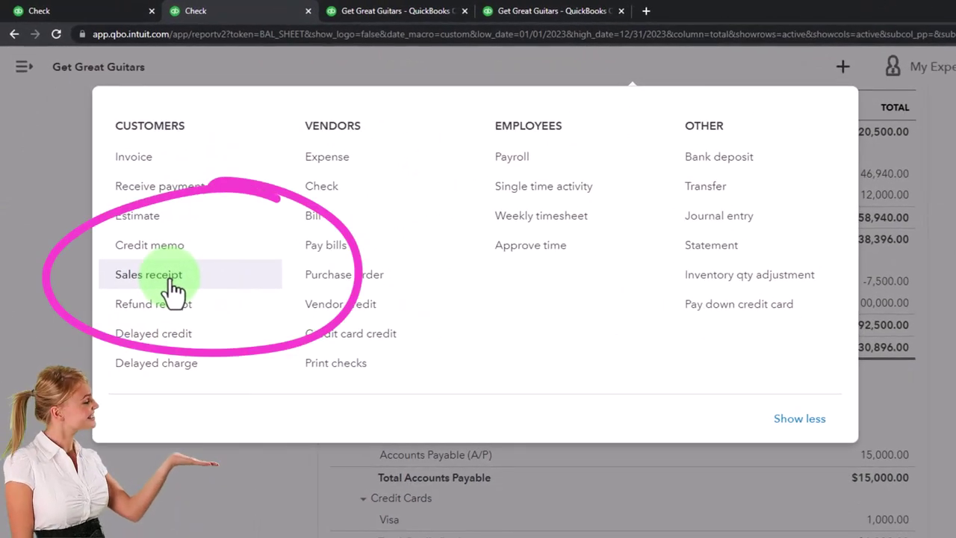
click(171, 487)
- Duplicate the Inventory Valuation Summary browser page and open the Reports list in the copy with the navigation menu collapsed
click(538, 11)
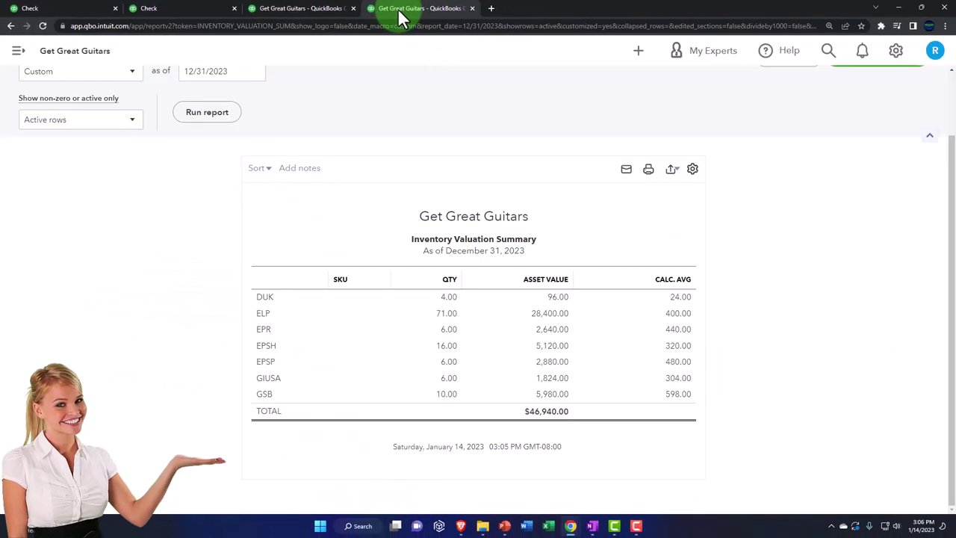
right_click(529, 10)
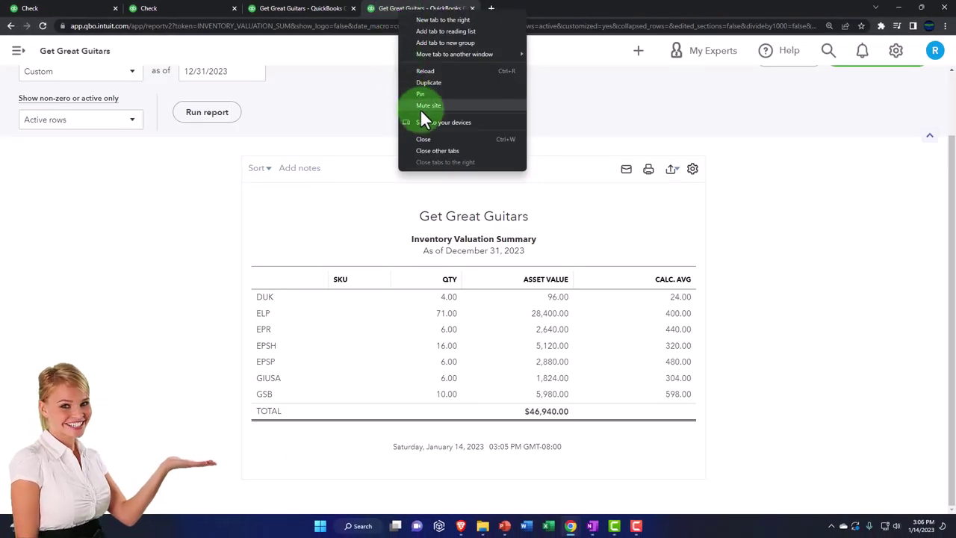
click(420, 81)
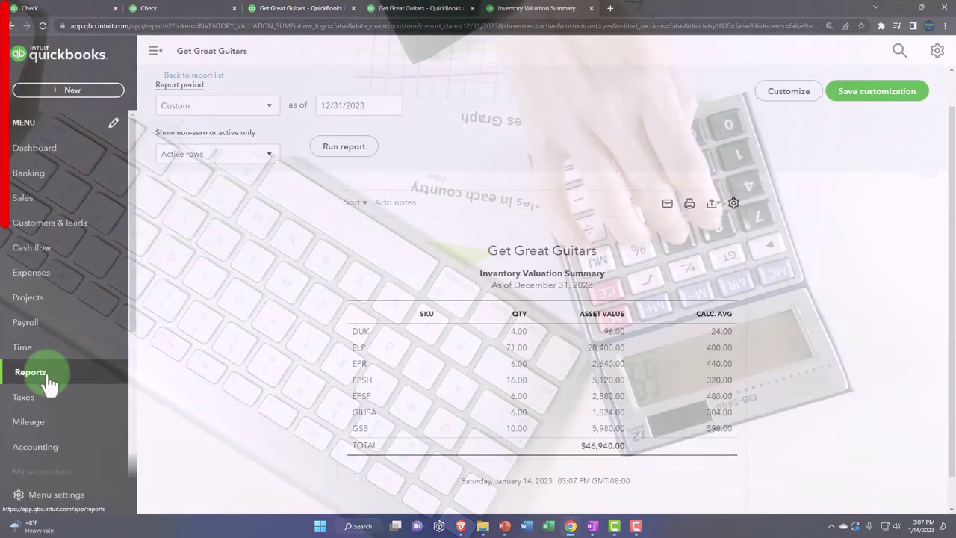
click(31, 372)
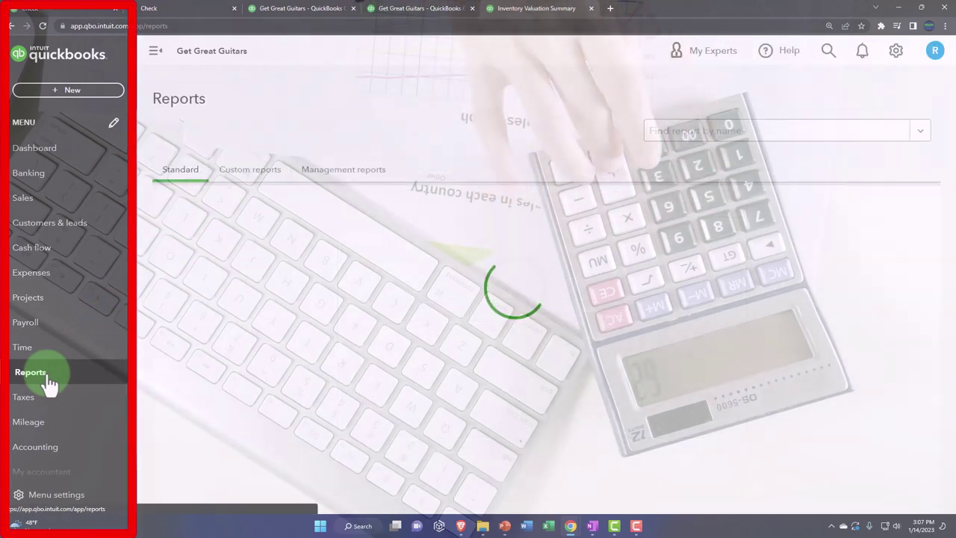
click(159, 52)
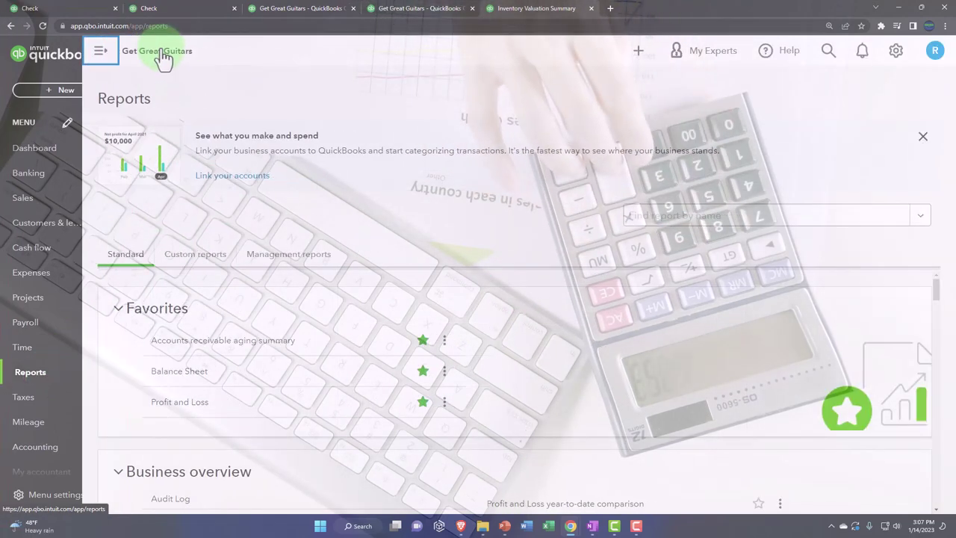
- Search the reports for "trial" and open the Trial Balance report
click(640, 217)
text(tr)
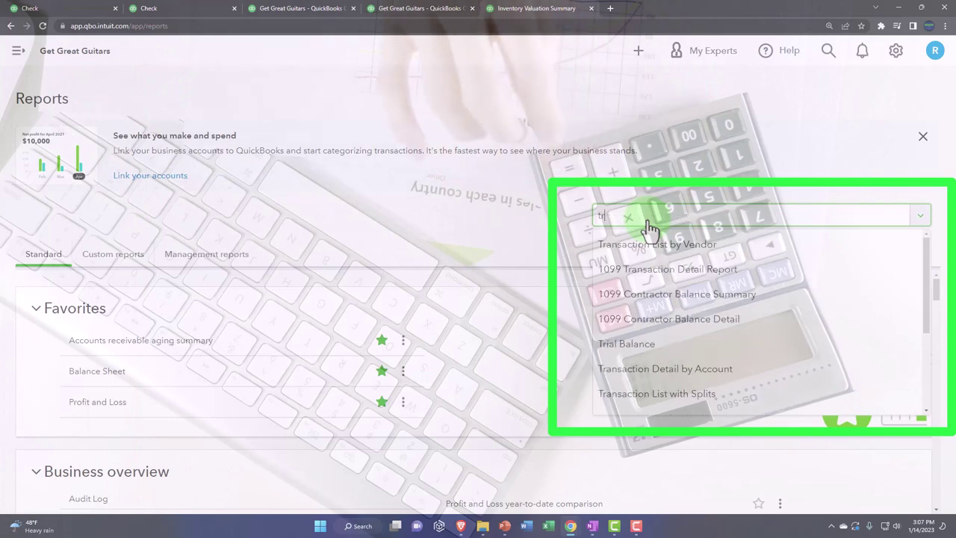
text(ial)
click(649, 238)
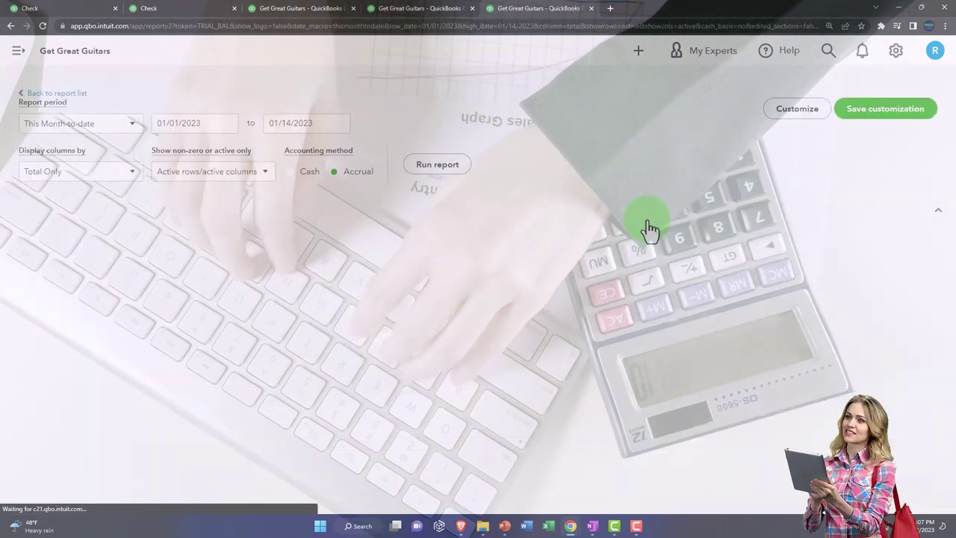
- Run the Trial Balance for 01/01/2023 to 12/31/2023 and review the account balances and totals at a larger size
click(192, 143)
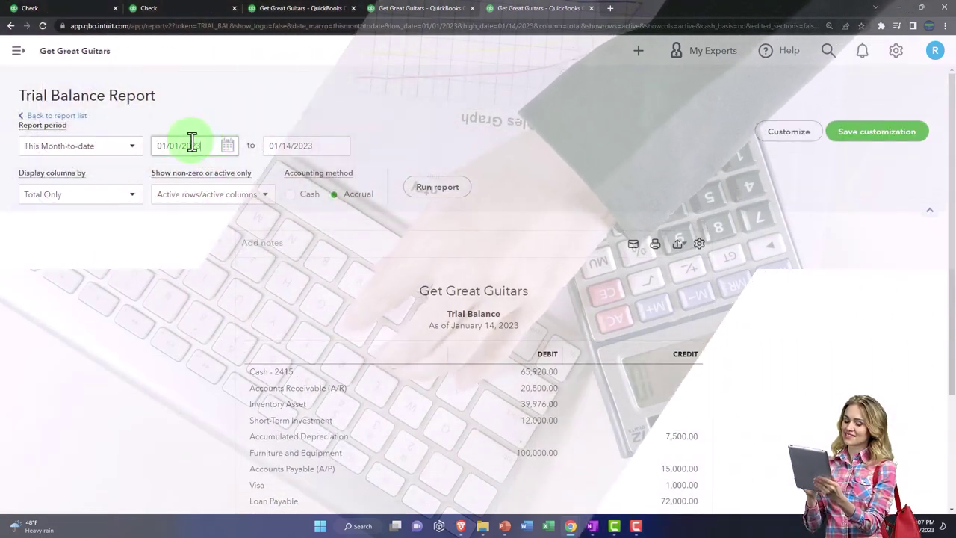
triple_click(192, 144)
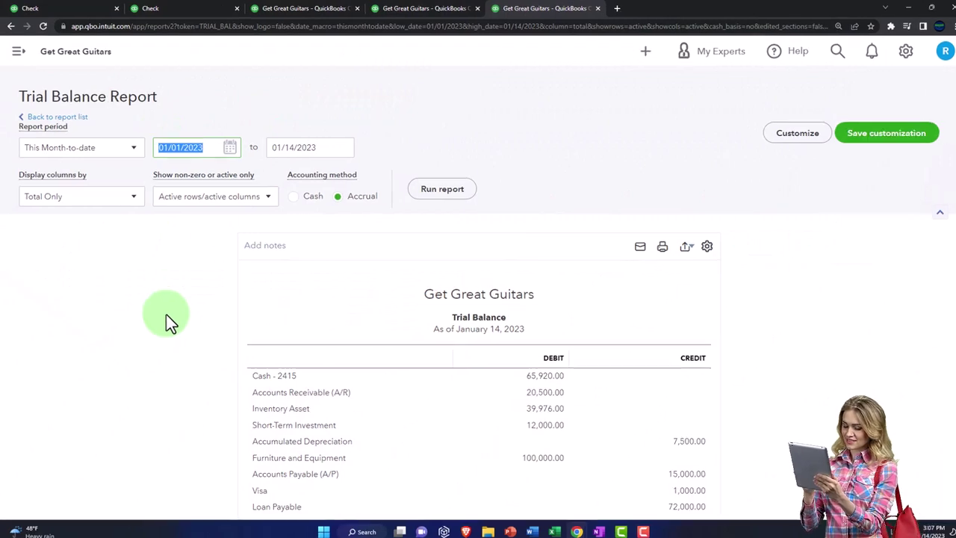
text(010123)
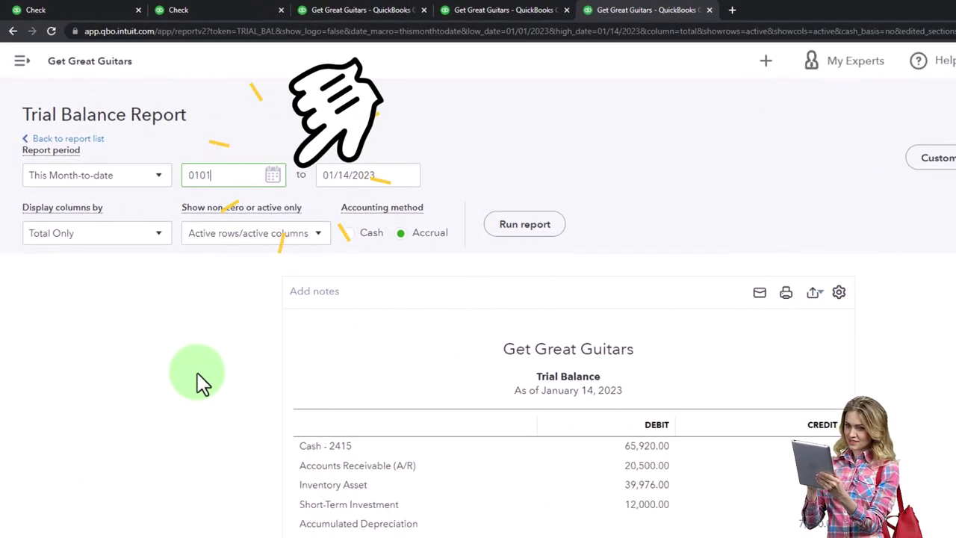
key(Tab)
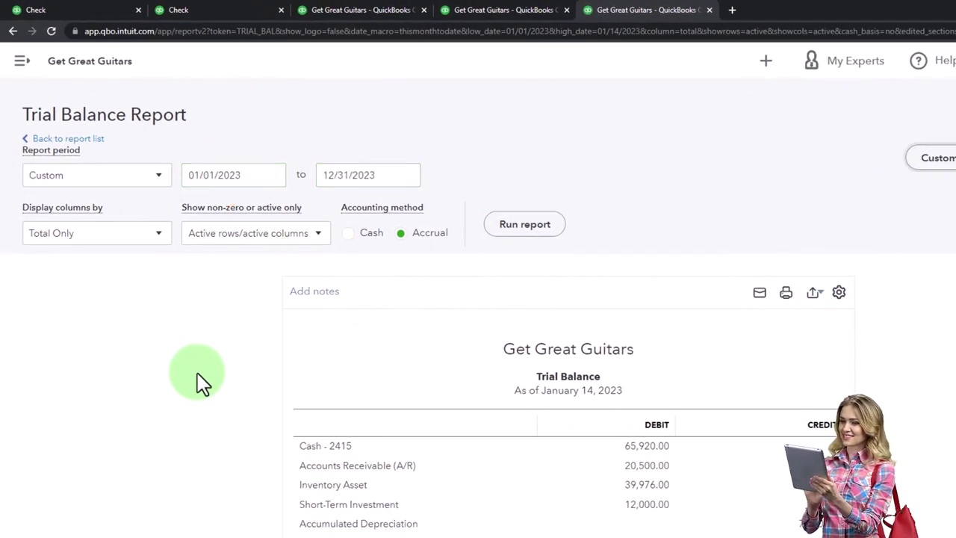
click(547, 232)
scroll(179, 366, down, 2)
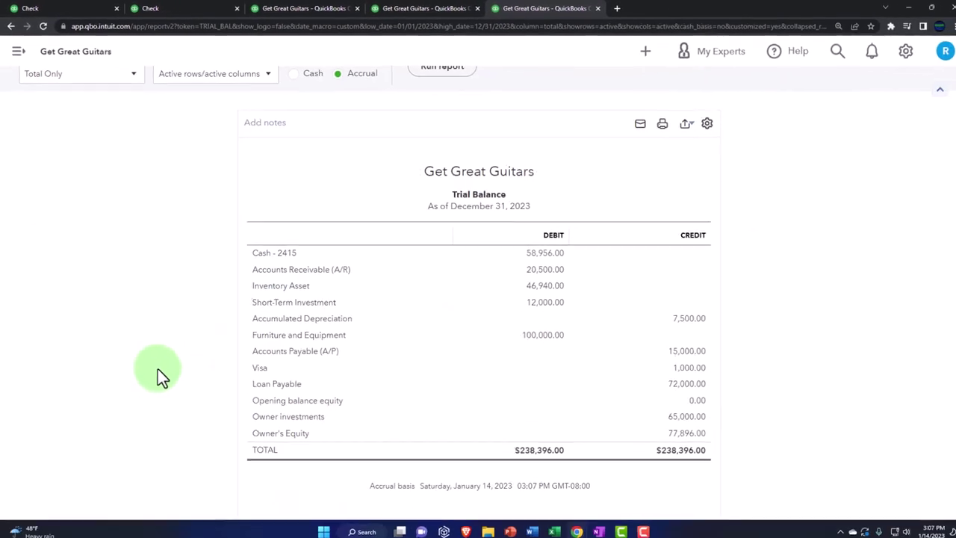
key(ctrl+plus)
key(ctrl+plus)
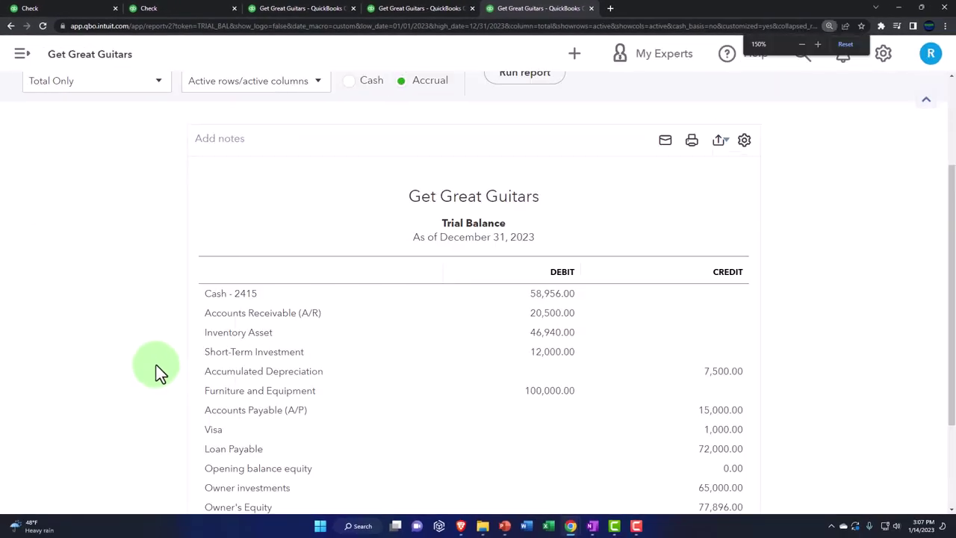
scroll(129, 357, down, 2)
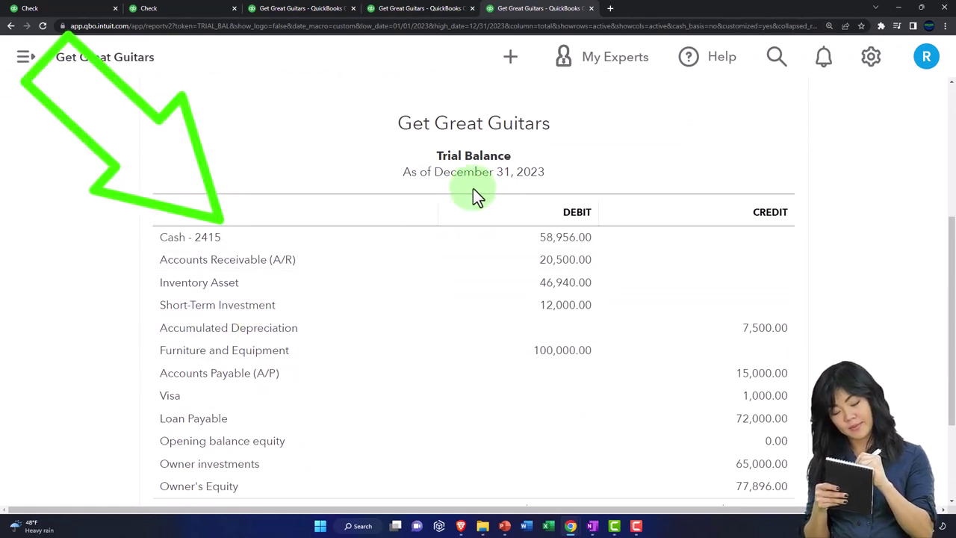
scroll(473, 188, down, 1)
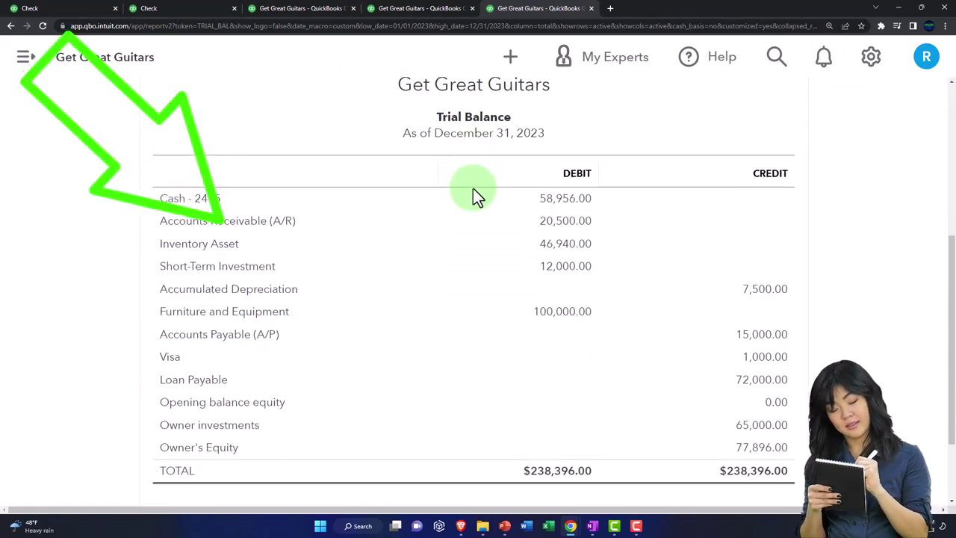